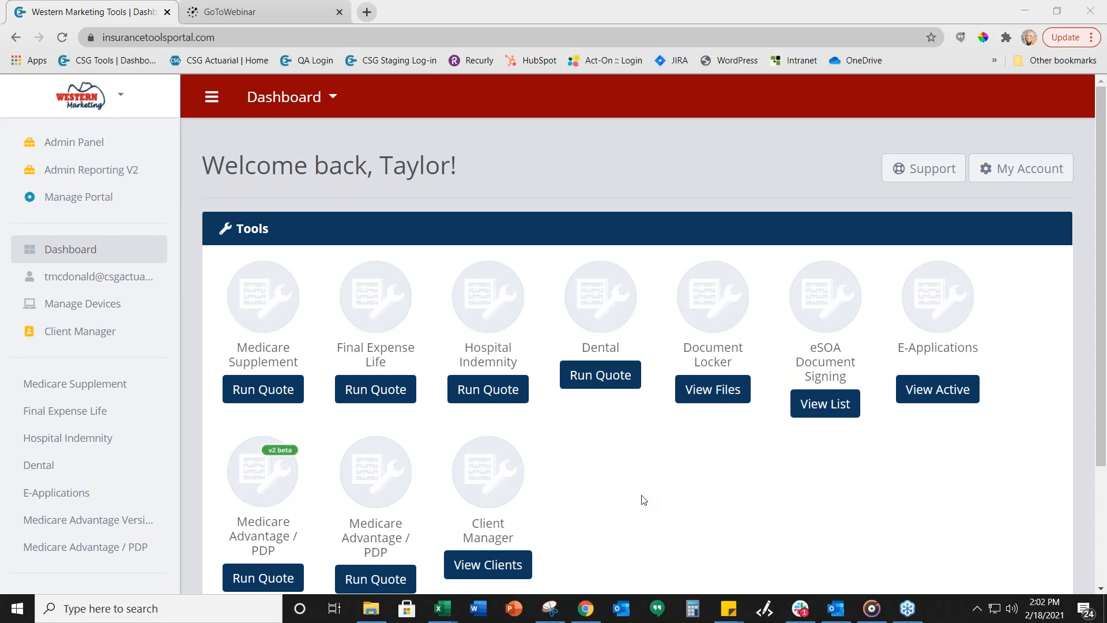
Open a new quote in the v2 beta version of the Medicare Advantage / PDP tool.
{"action": "scroll", "coordinate": [645, 499], "scroll_direction": "down", "scroll_amount": 3}
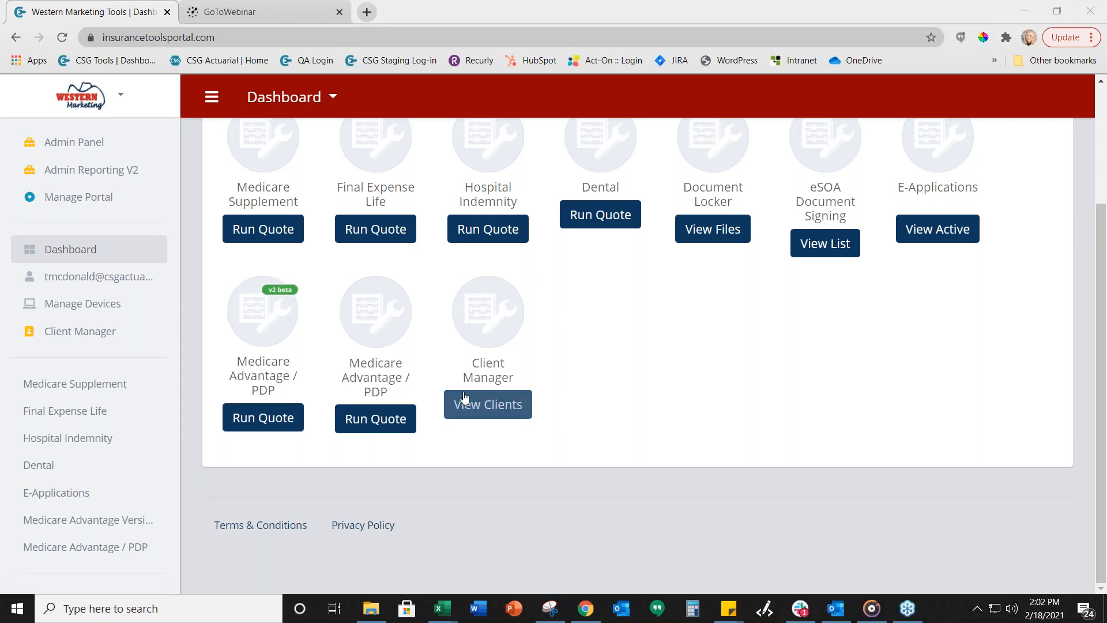
{"action": "scroll", "coordinate": [772, 449], "scroll_direction": "up", "scroll_amount": 1}
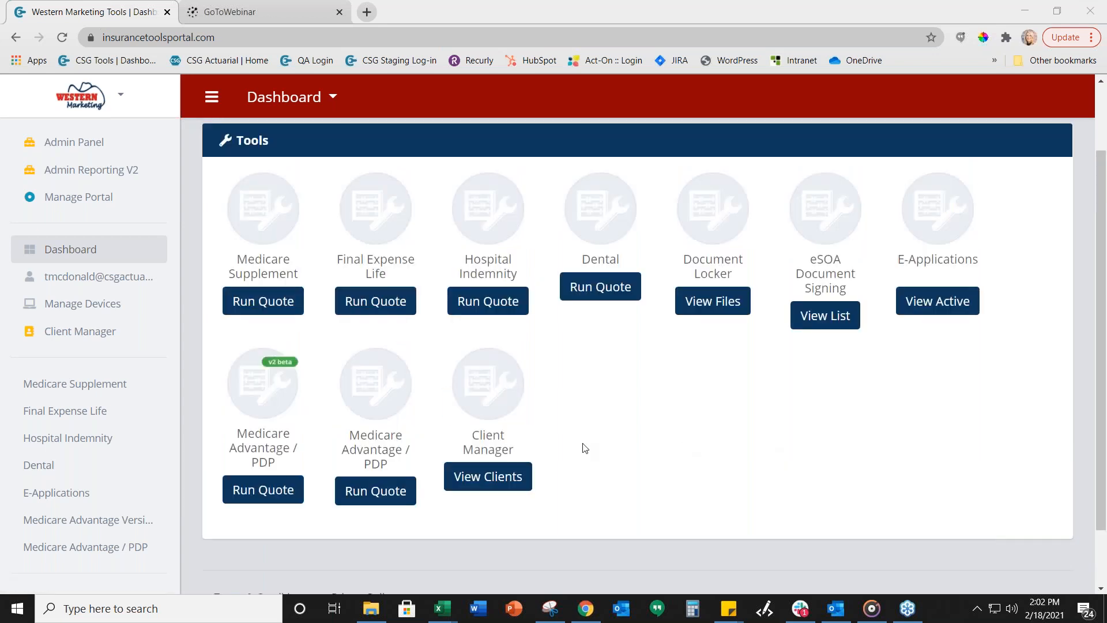
{"action": "left_click", "coordinate": [251, 493]}
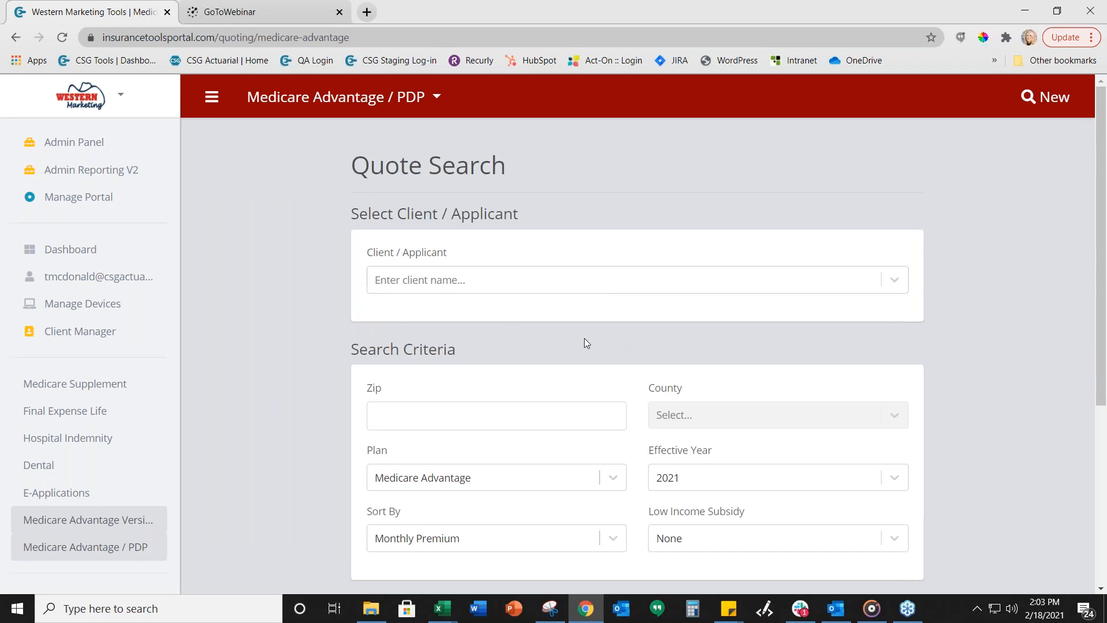
Select the first saved client in the list as the applicant for the quote.
{"action": "scroll", "coordinate": [585, 339], "scroll_direction": "down", "scroll_amount": 1}
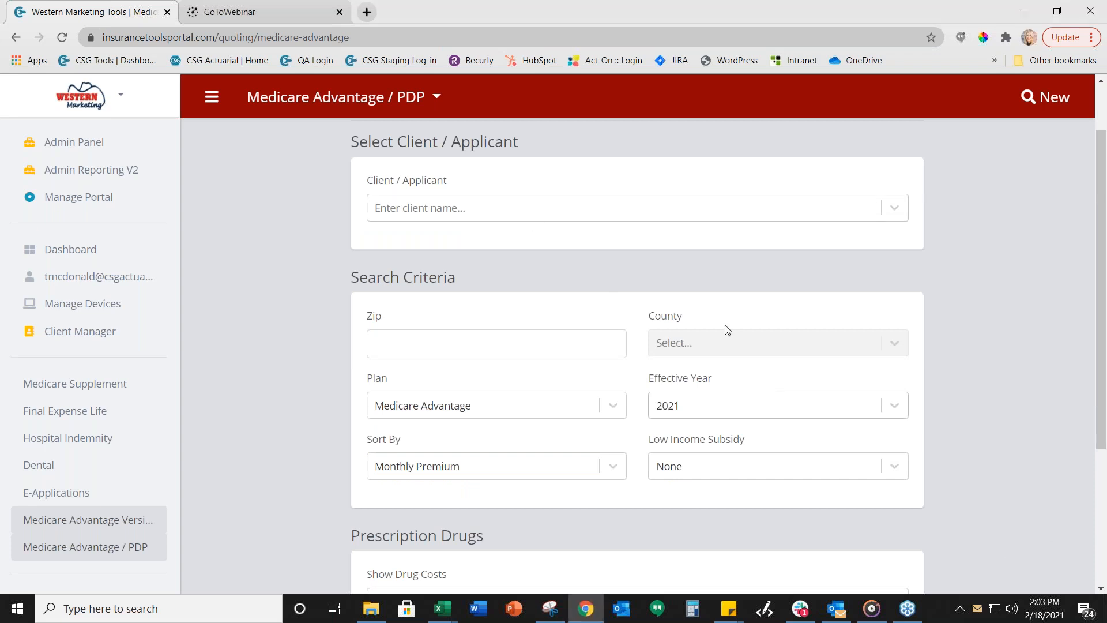
{"action": "left_click", "coordinate": [455, 213]}
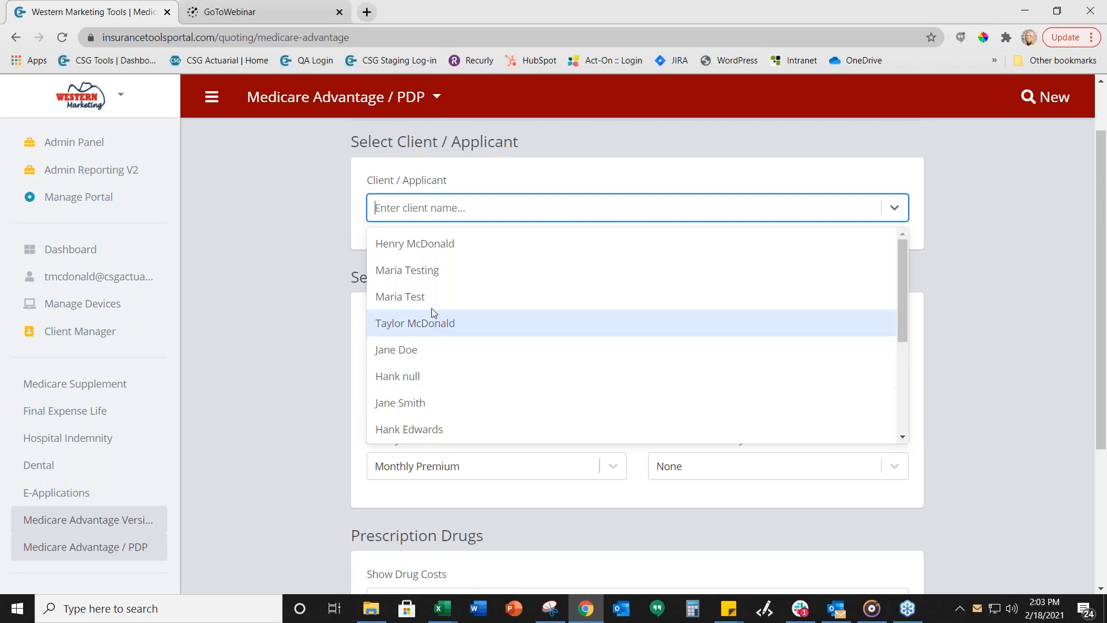
{"action": "left_click", "coordinate": [425, 249]}
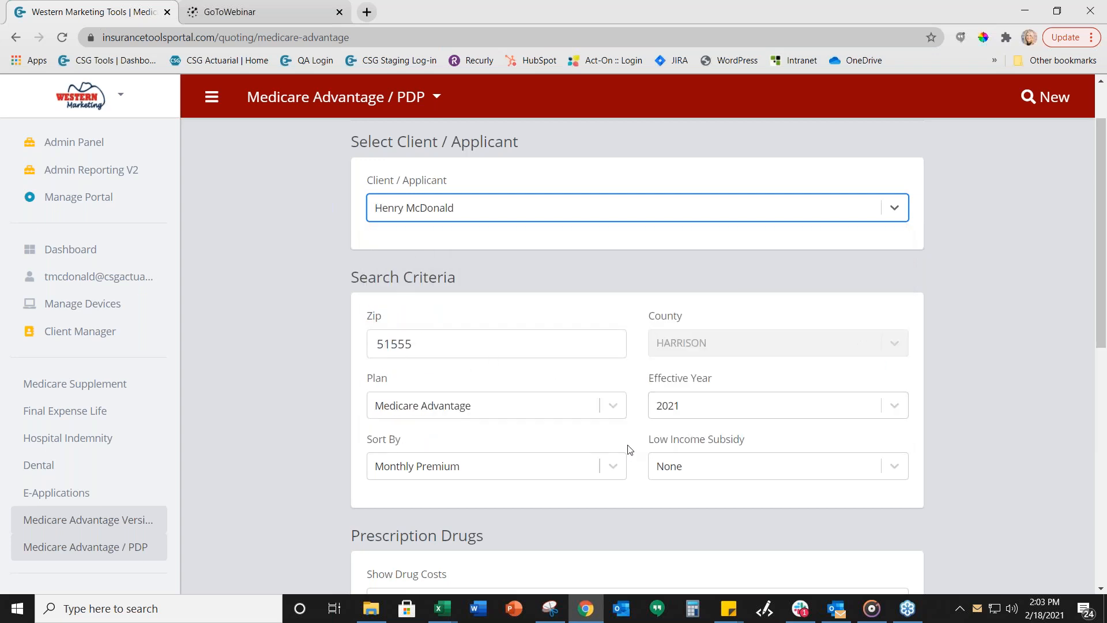
Review the client's prefilled search criteria, prescription drugs and preferred pharmacies, plus the list of other selectable clients.
{"action": "scroll", "coordinate": [629, 450], "scroll_direction": "down", "scroll_amount": 1}
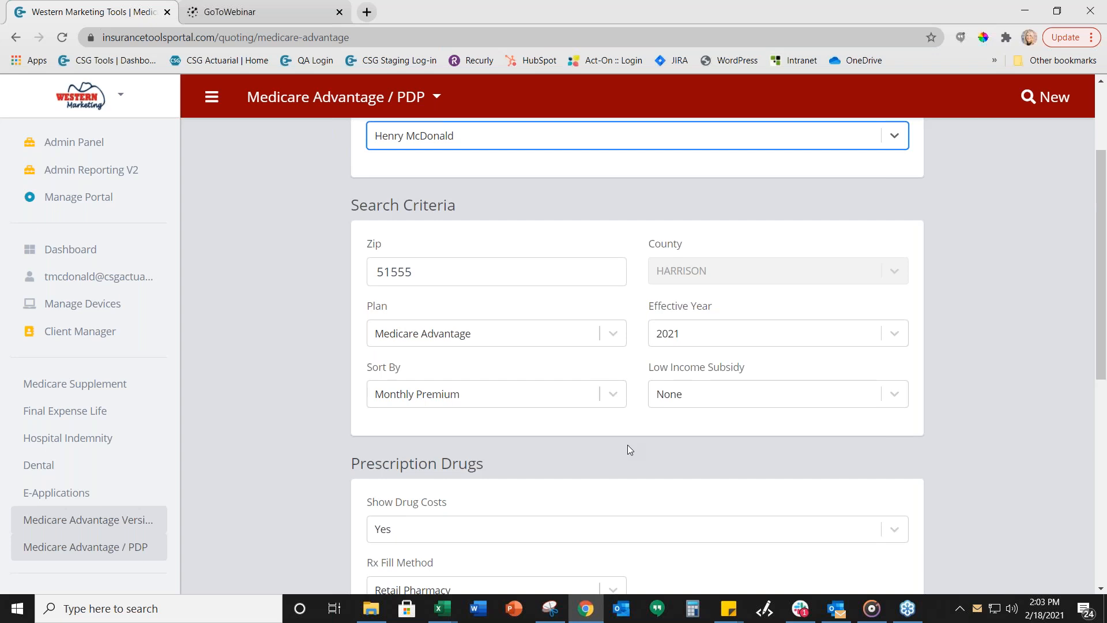
{"action": "scroll", "coordinate": [630, 449], "scroll_direction": "down", "scroll_amount": 2}
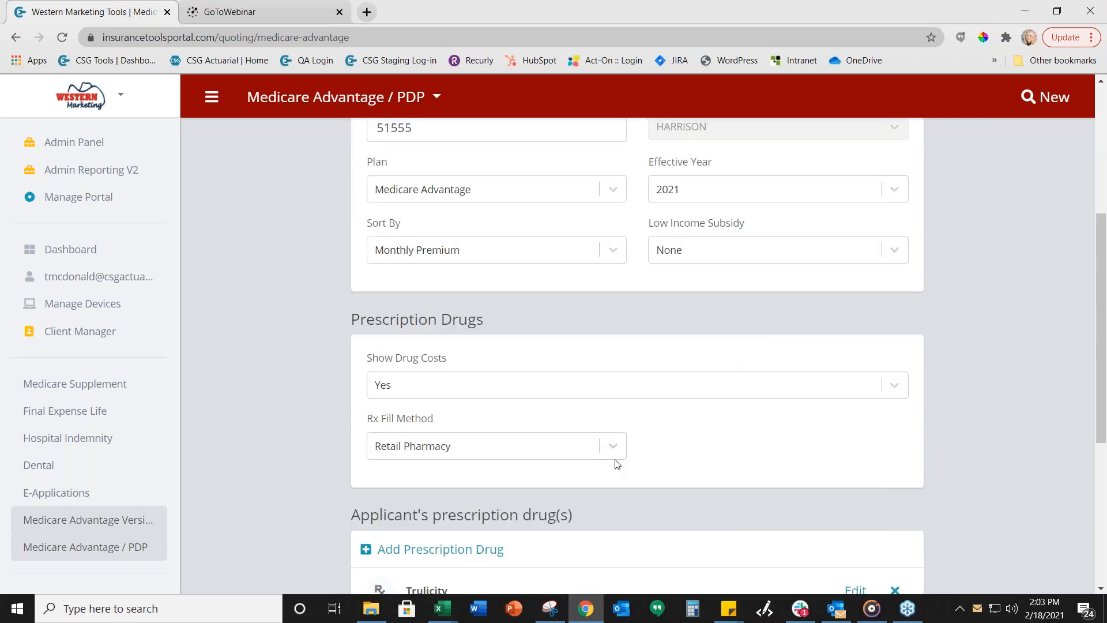
{"action": "scroll", "coordinate": [617, 460], "scroll_direction": "down", "scroll_amount": 2}
{"action": "scroll", "coordinate": [546, 476], "scroll_direction": "down", "scroll_amount": 1}
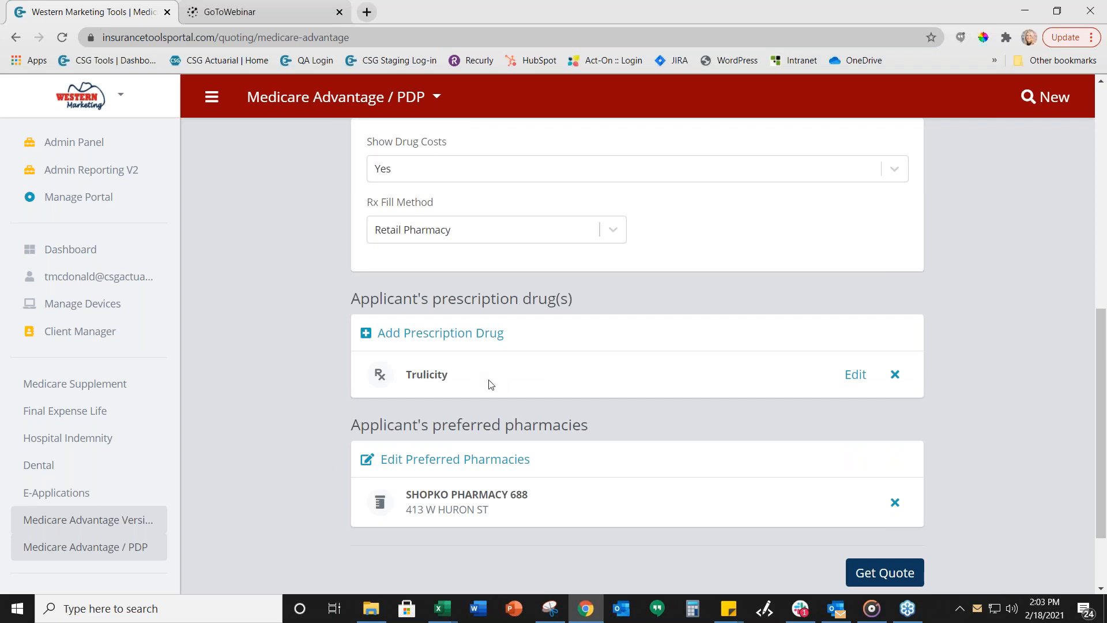
{"action": "scroll", "coordinate": [500, 504], "scroll_direction": "up", "scroll_amount": 8}
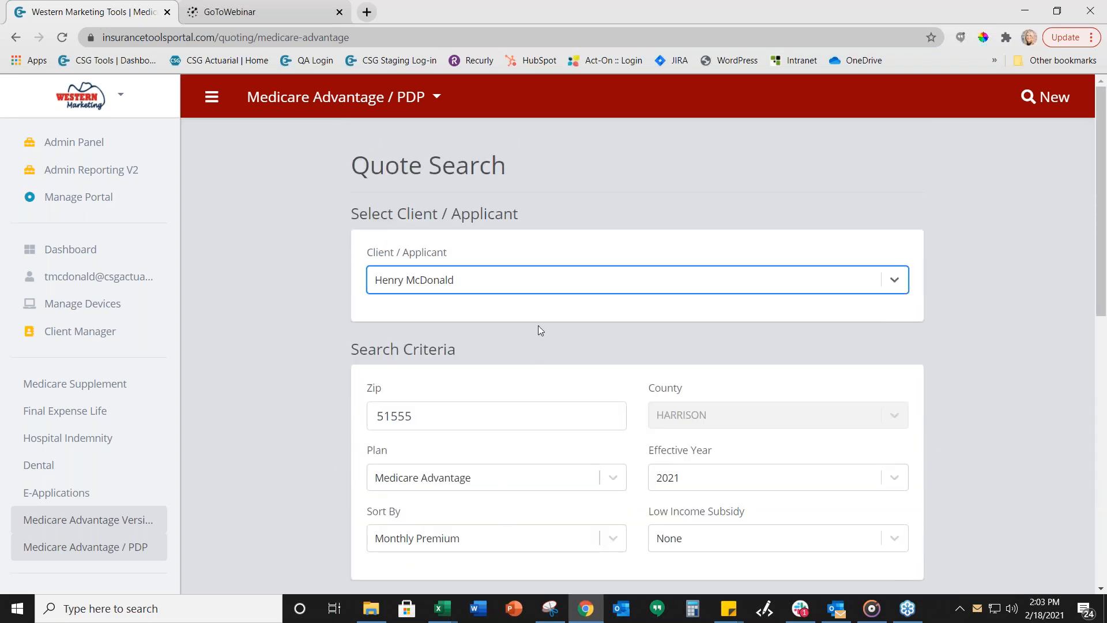
{"action": "left_click", "coordinate": [496, 287]}
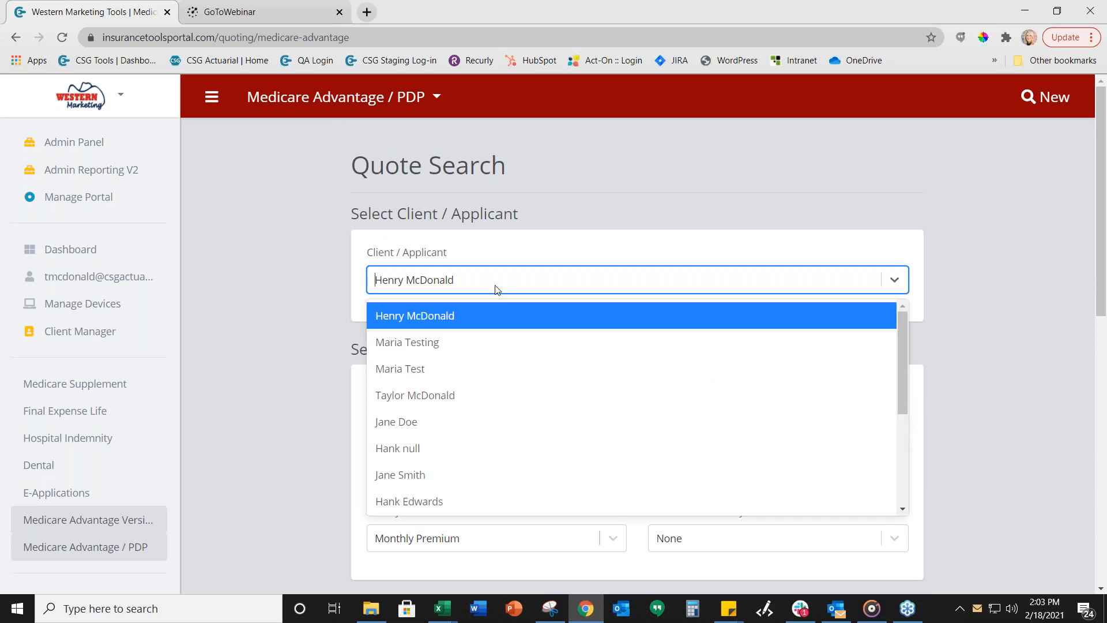
{"action": "left_click", "coordinate": [289, 277]}
{"action": "left_click", "coordinate": [421, 423]}
Check the Plan and Sort By choices, keeping Medicare Advantage and Monthly Premium, and choose None for Low Income Subsidy.
{"action": "scroll", "coordinate": [454, 412], "scroll_direction": "down", "scroll_amount": 1}
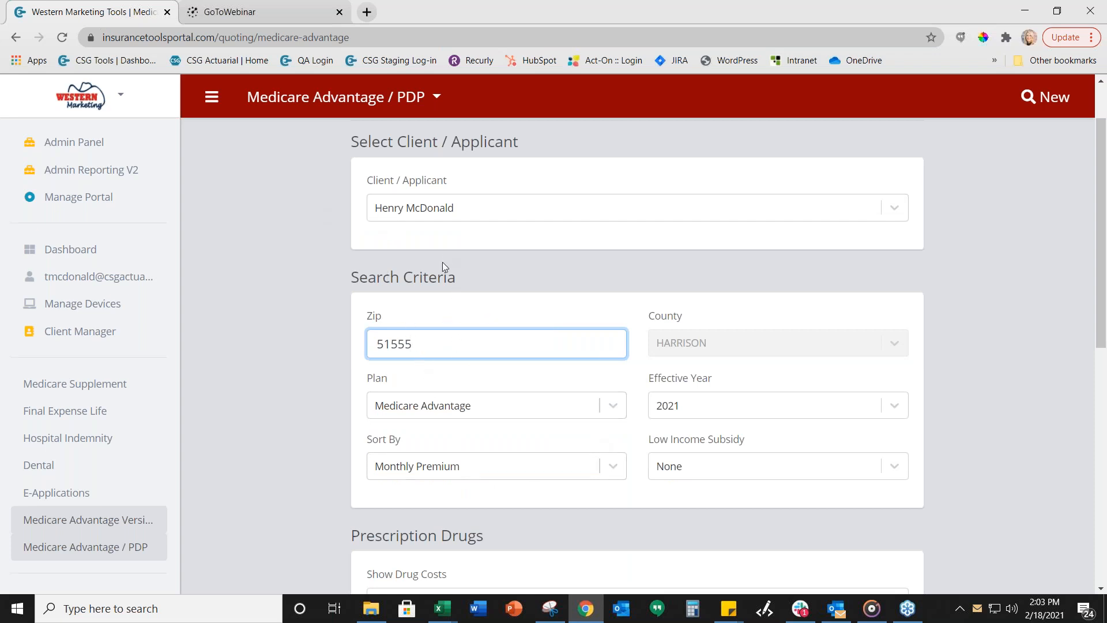
{"action": "scroll", "coordinate": [444, 348], "scroll_direction": "down", "scroll_amount": 1}
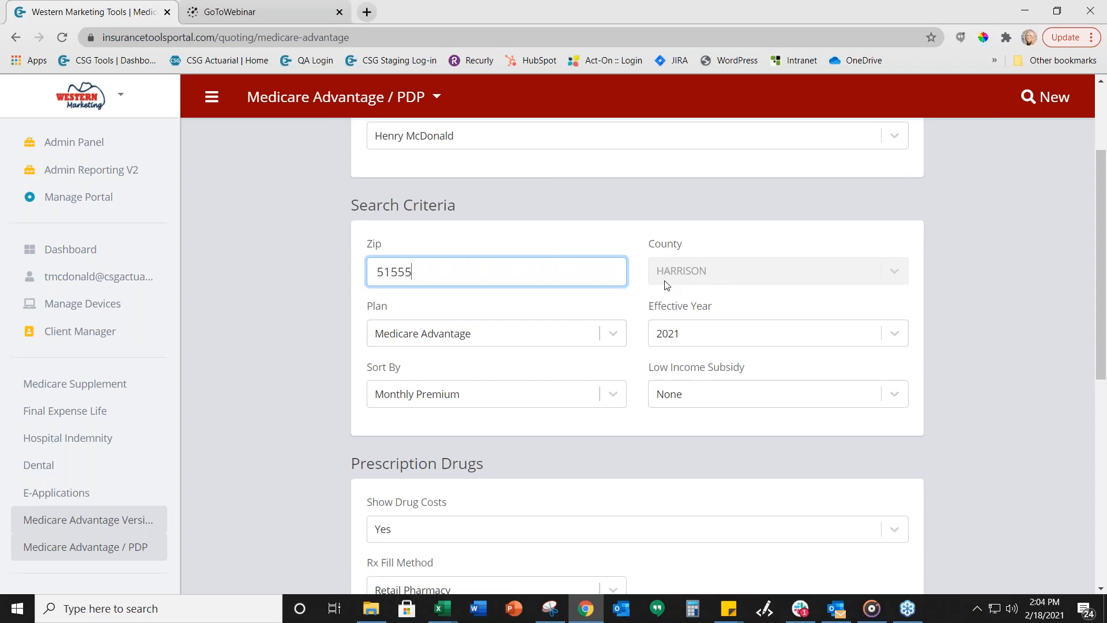
{"action": "left_click", "coordinate": [466, 337]}
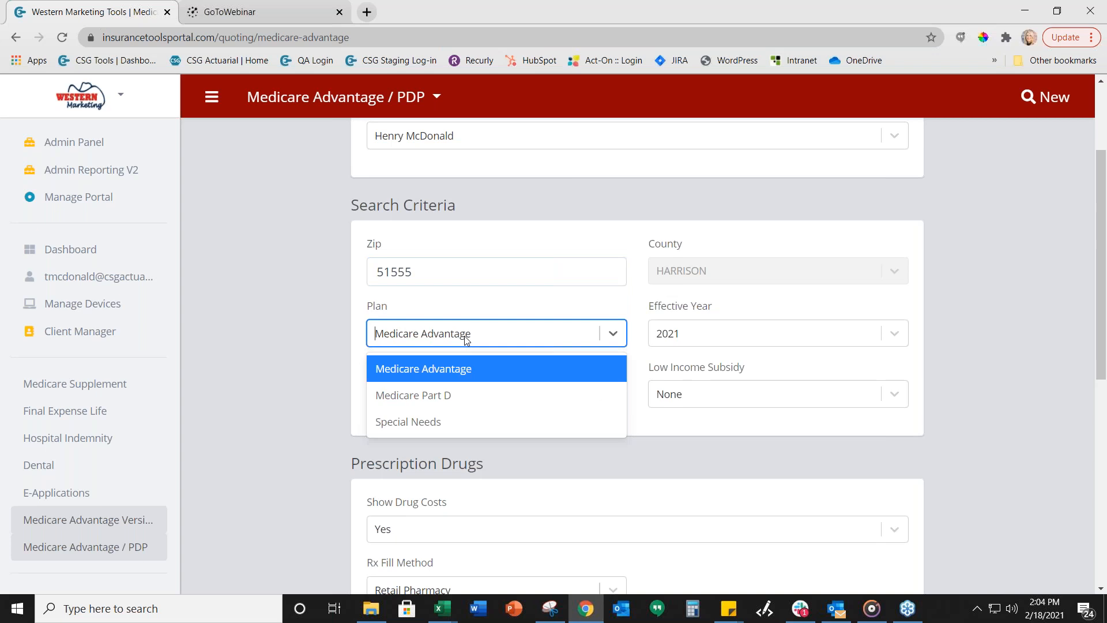
{"action": "left_click", "coordinate": [494, 344]}
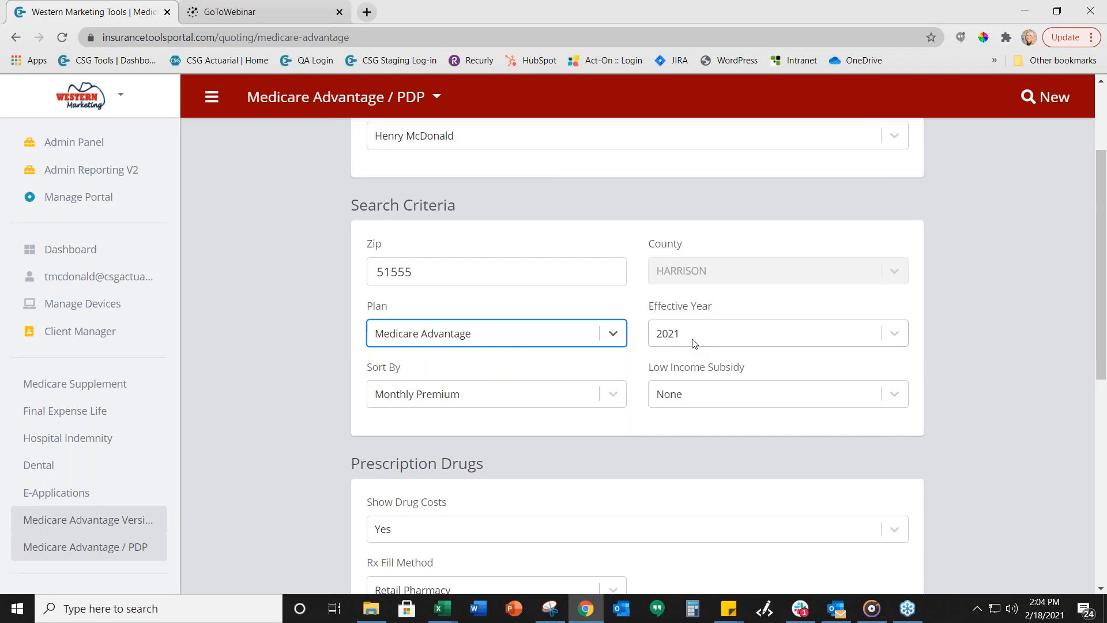
{"action": "left_click", "coordinate": [490, 400]}
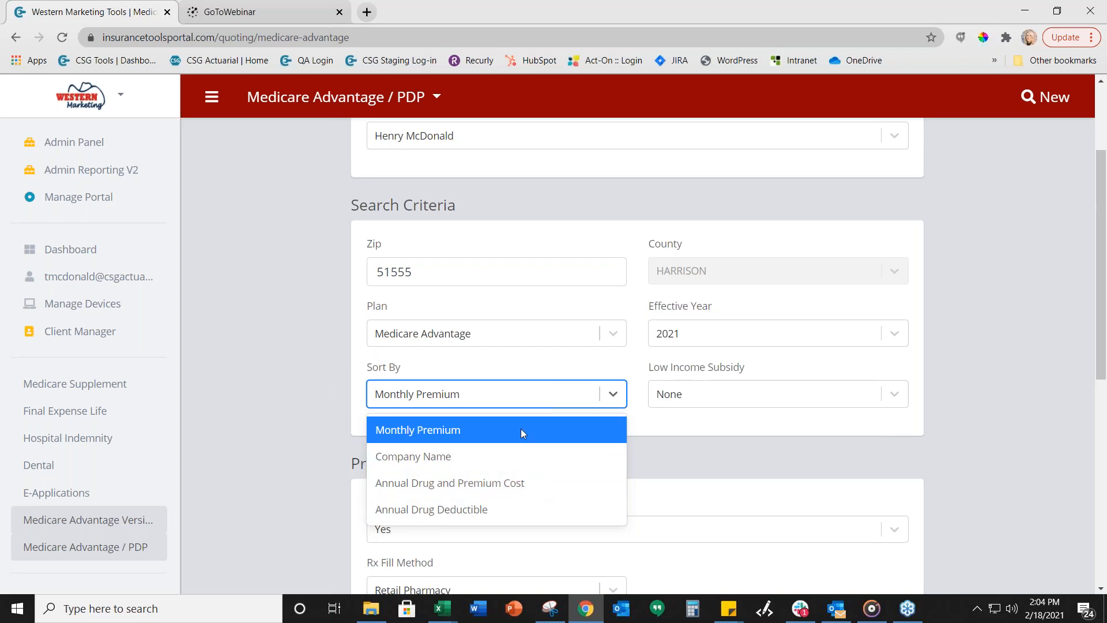
{"action": "left_click", "coordinate": [689, 436]}
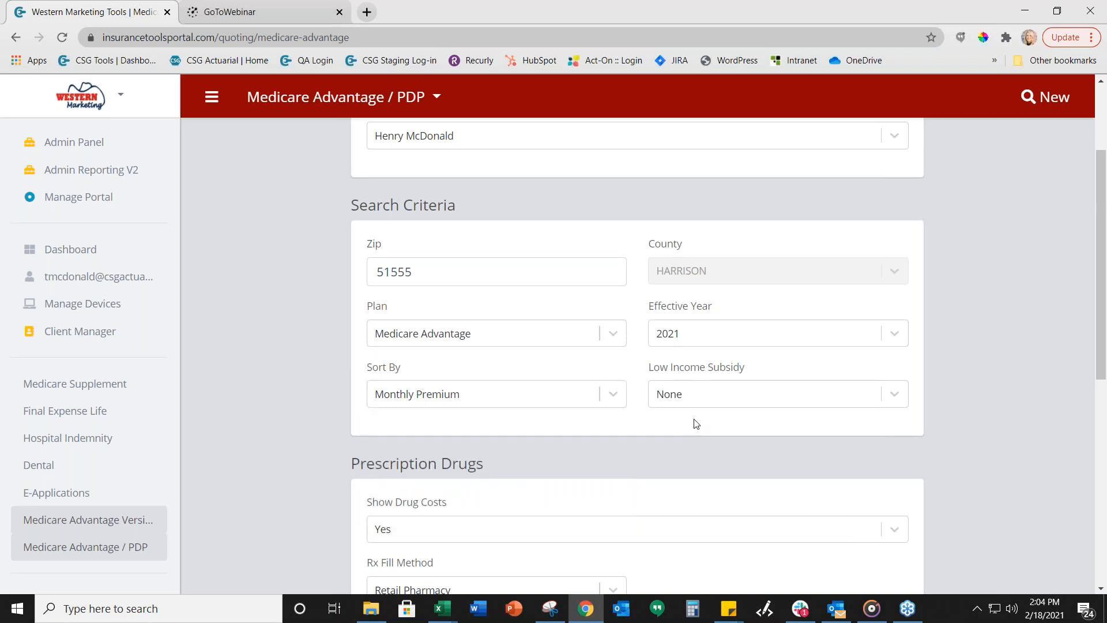
{"action": "left_click", "coordinate": [696, 395]}
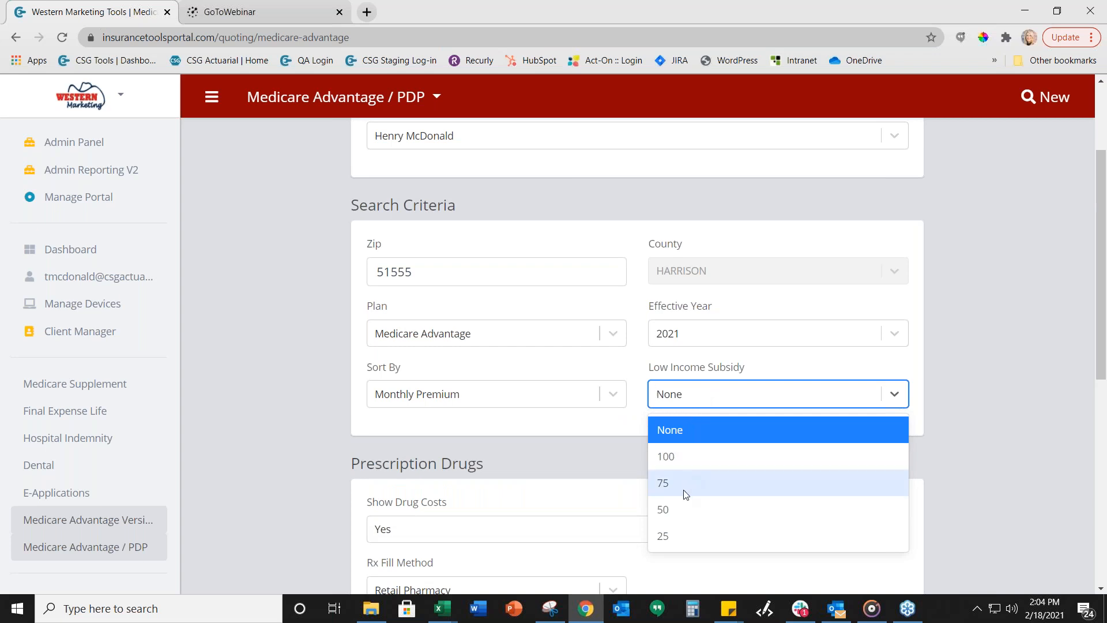
{"action": "left_click", "coordinate": [679, 433]}
Set Show Drug Costs to Yes and the Rx Fill Method to Retail Pharmacy.
{"action": "scroll", "coordinate": [680, 434], "scroll_direction": "down", "scroll_amount": 3}
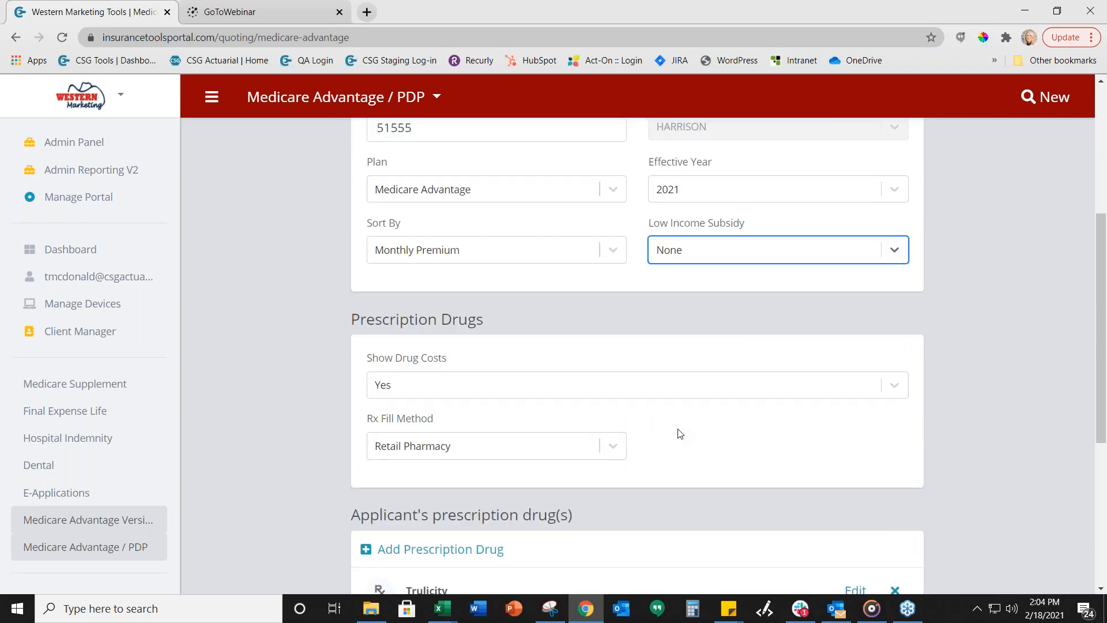
{"action": "scroll", "coordinate": [681, 434], "scroll_direction": "down", "scroll_amount": 1}
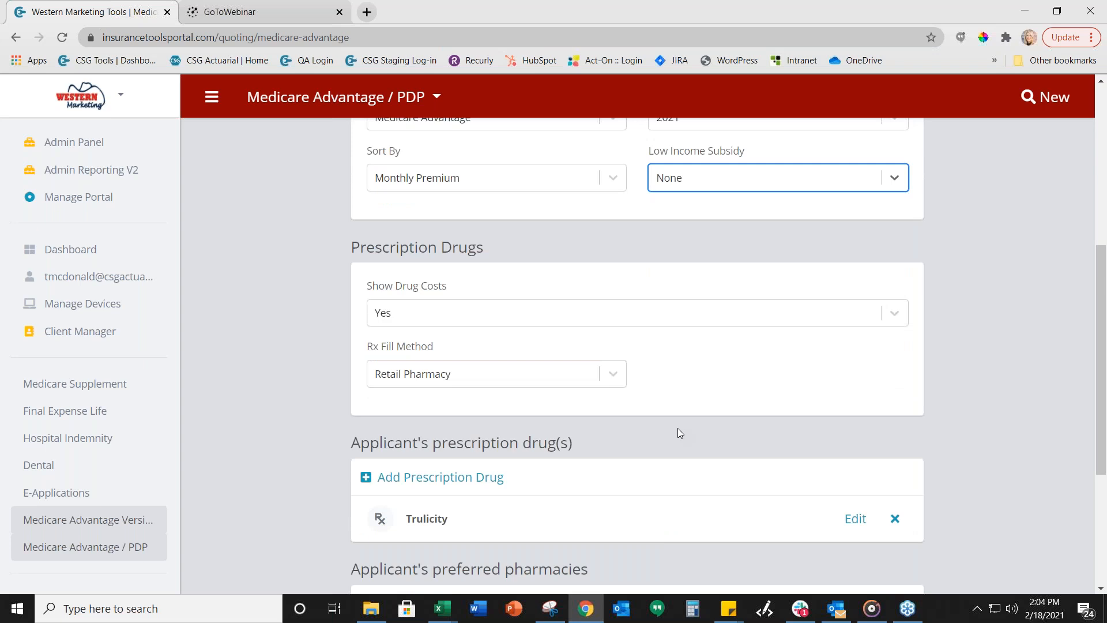
{"action": "left_click", "coordinate": [442, 314]}
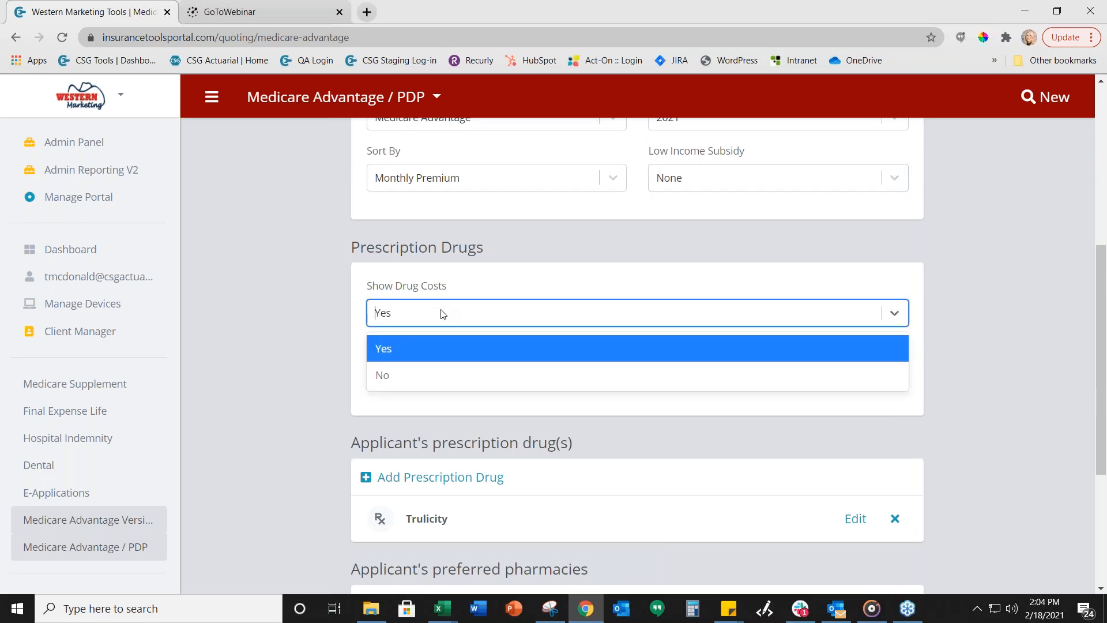
{"action": "left_click", "coordinate": [396, 359]}
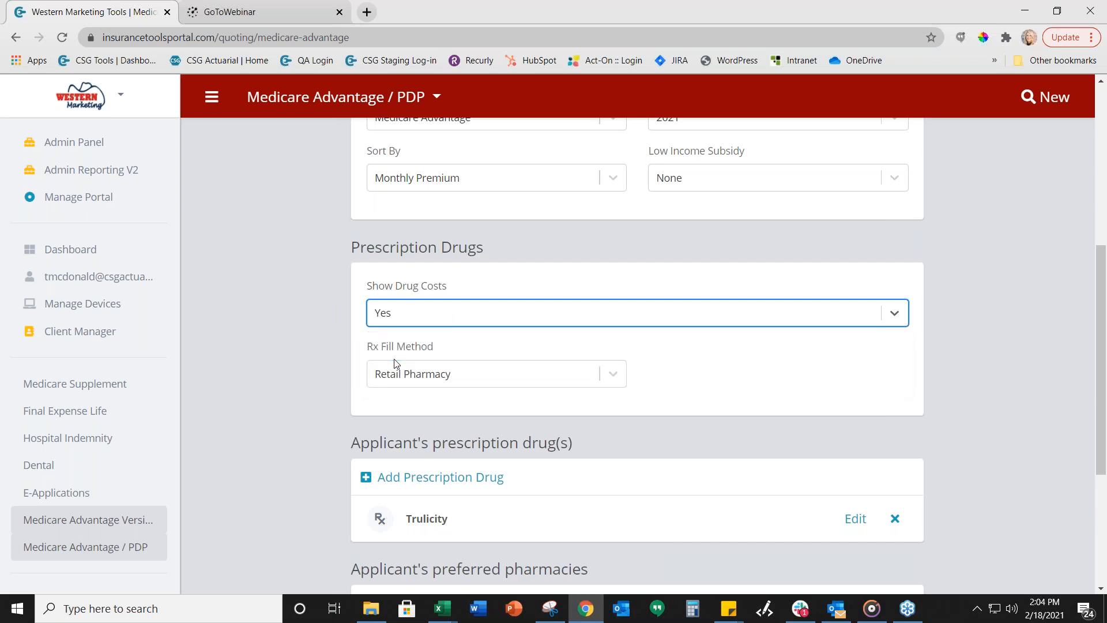
{"action": "scroll", "coordinate": [549, 477], "scroll_direction": "down", "scroll_amount": 1}
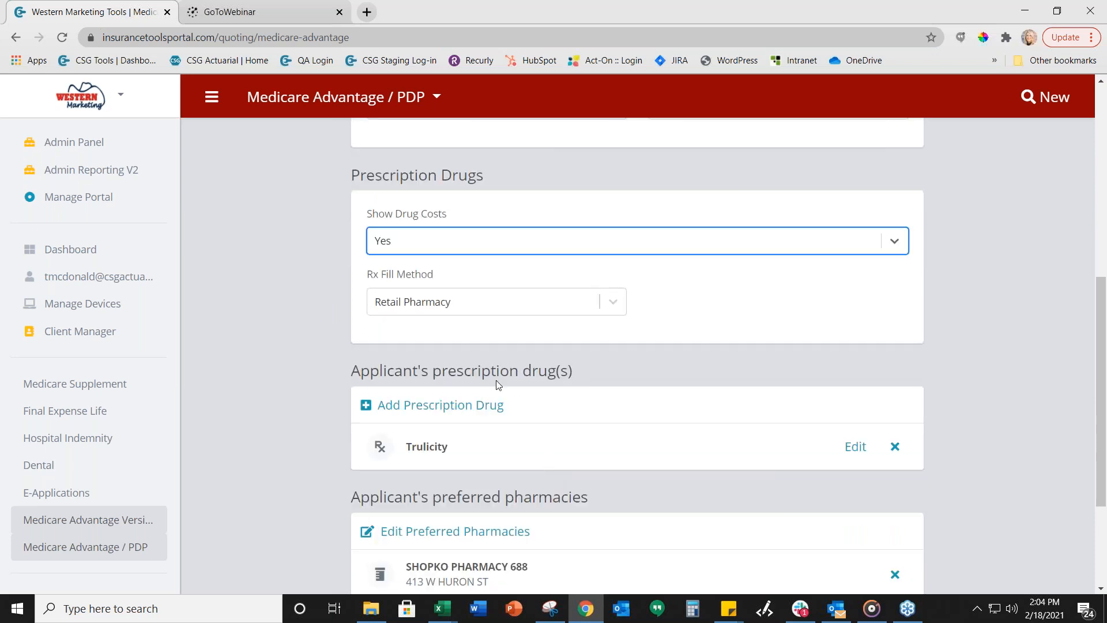
{"action": "left_click", "coordinate": [426, 303]}
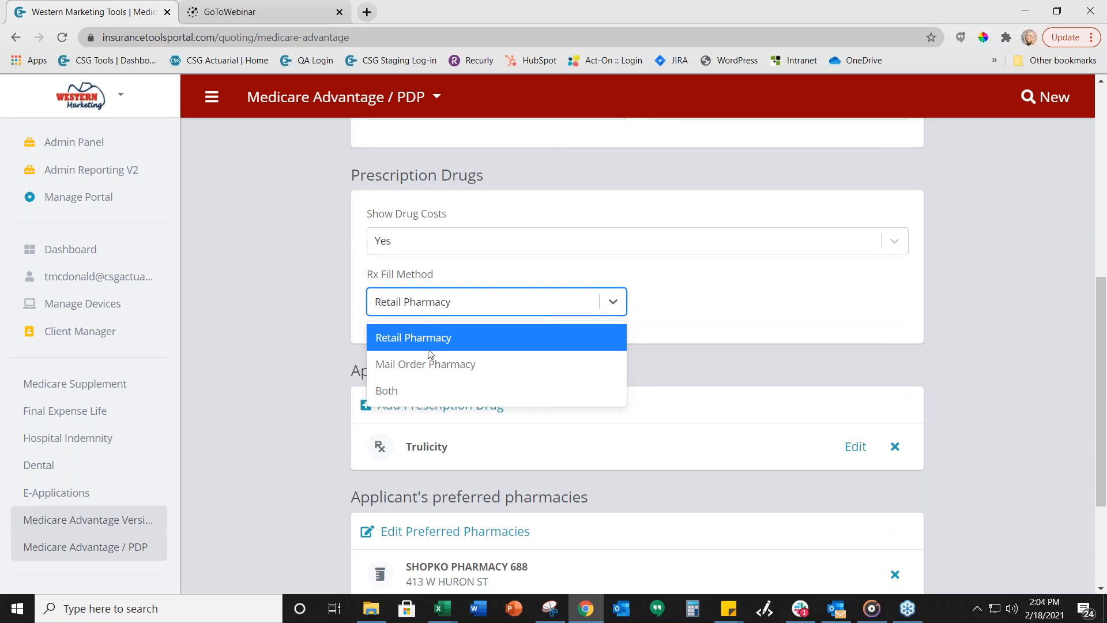
{"action": "left_click", "coordinate": [407, 336]}
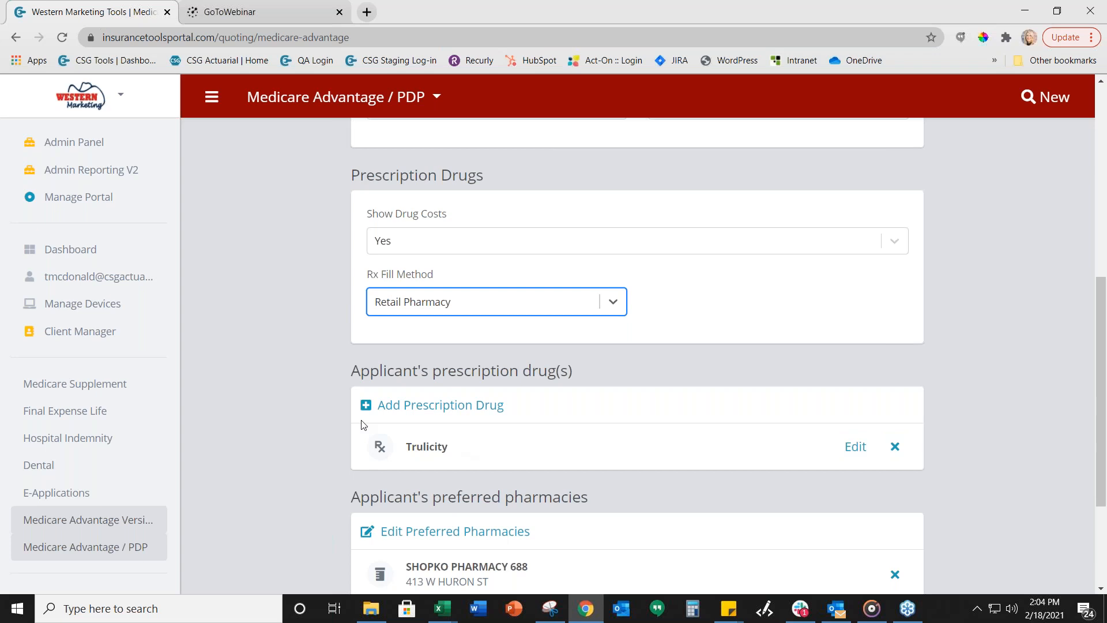
Fill in a new prescription drug entry for TRUVADA with dosage TABLET 200mg/300mg, keeping the frequency Monthly.
{"action": "left_click", "coordinate": [454, 405]}
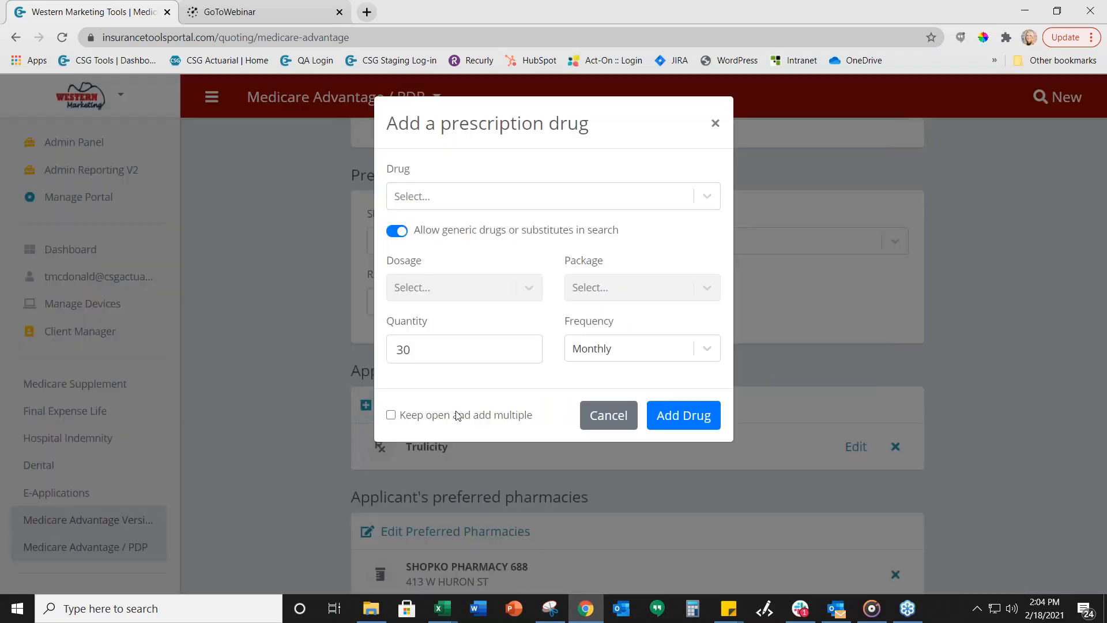
{"action": "left_click", "coordinate": [453, 202]}
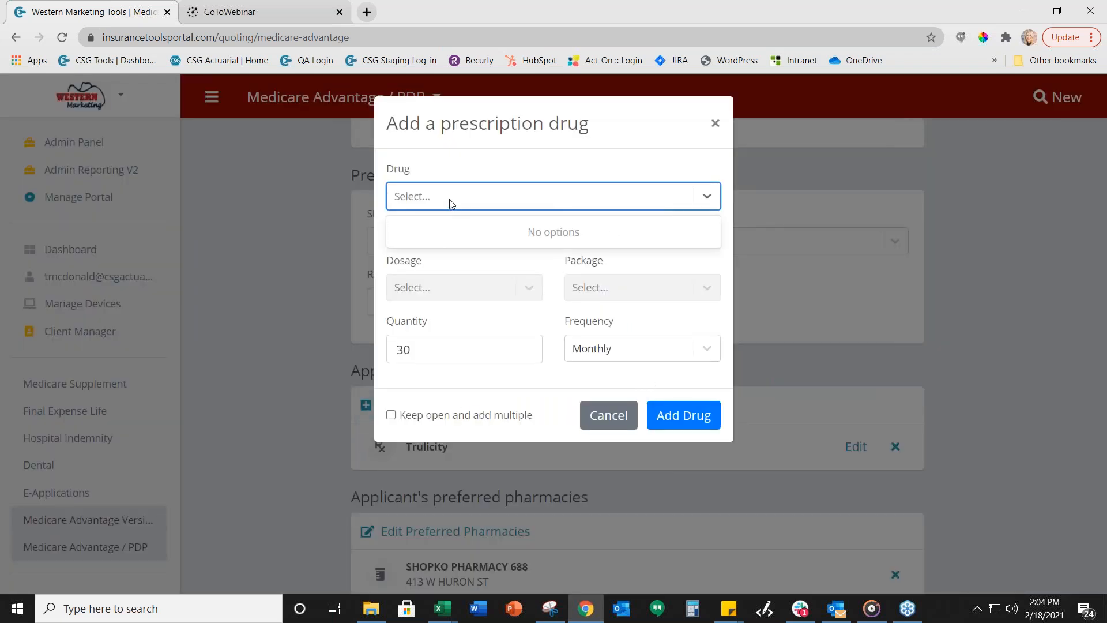
{"action": "type", "text": "tru"}
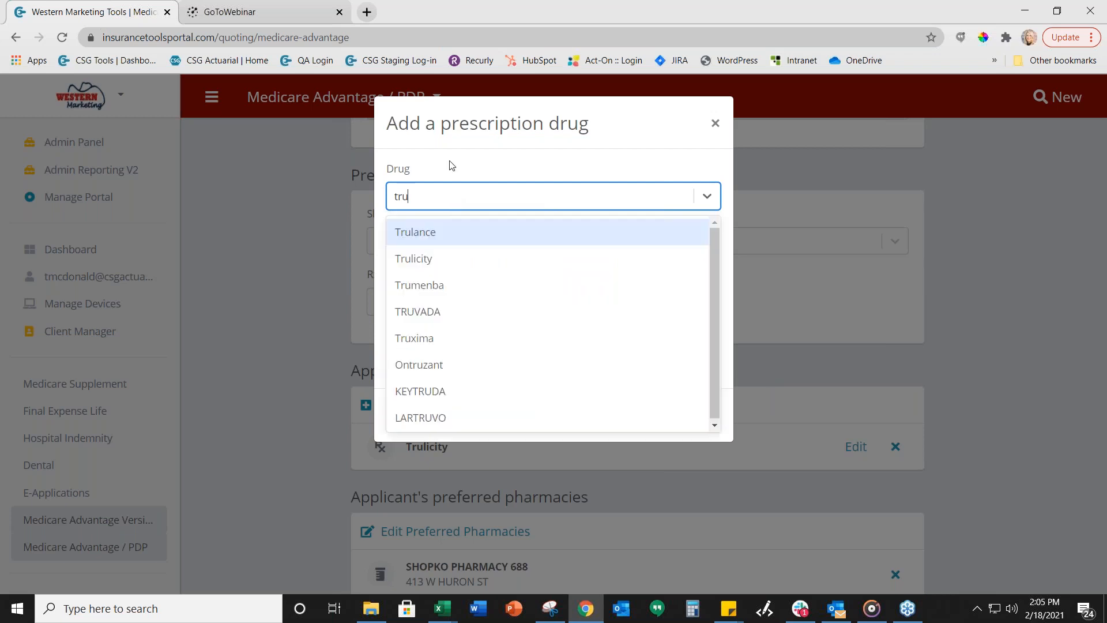
{"action": "left_click", "coordinate": [459, 311]}
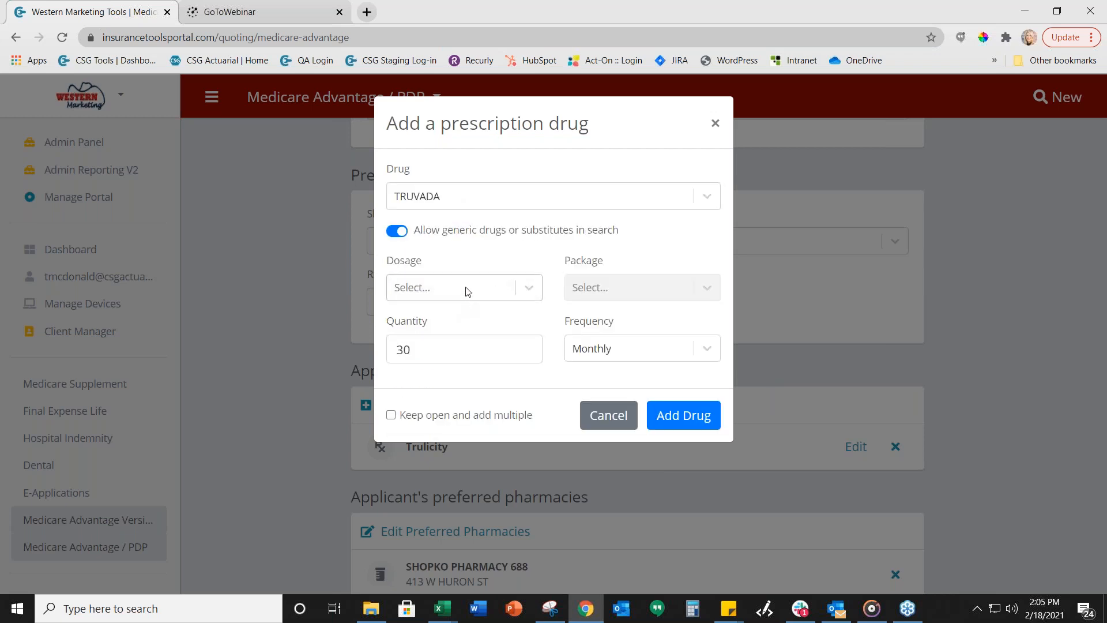
{"action": "left_click", "coordinate": [466, 289]}
{"action": "left_click", "coordinate": [479, 322]}
{"action": "left_click", "coordinate": [594, 345]}
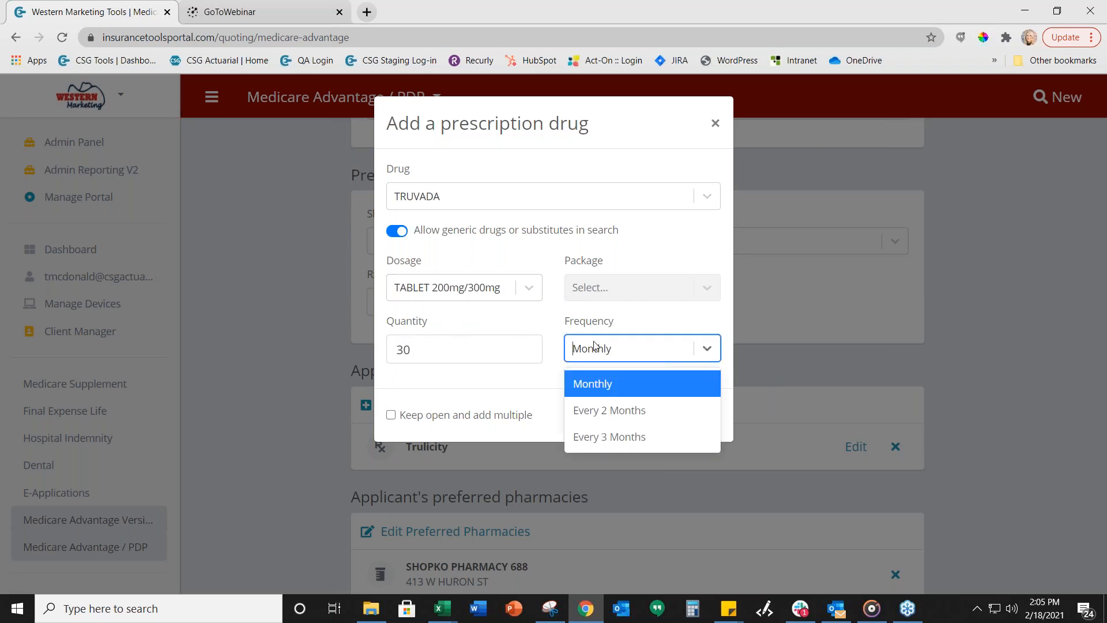
{"action": "left_click", "coordinate": [621, 320]}
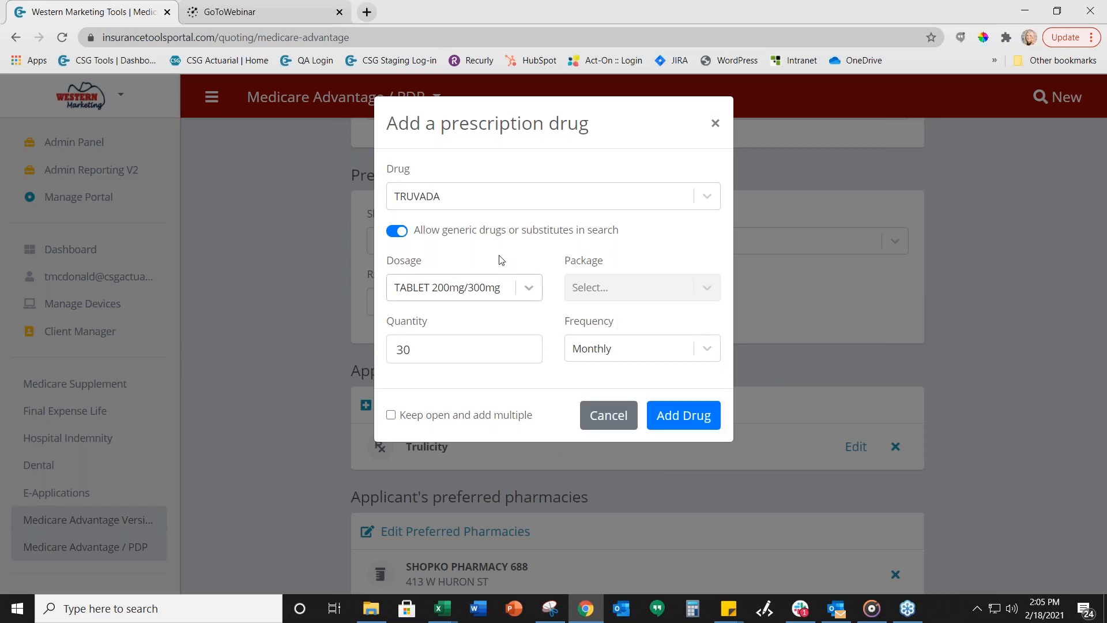
Try switching the generic drugs or substitutes option off and on, and add TRUVADA to the applicant's prescriptions.
{"action": "left_click", "coordinate": [401, 232]}
{"action": "left_click", "coordinate": [401, 233]}
{"action": "left_click", "coordinate": [403, 232]}
{"action": "left_click", "coordinate": [404, 232]}
{"action": "left_click", "coordinate": [689, 417]}
Open the applicant's preferred pharmacies for editing and check the search radius options, keeping 10.
{"action": "scroll", "coordinate": [677, 475], "scroll_direction": "down", "scroll_amount": 2}
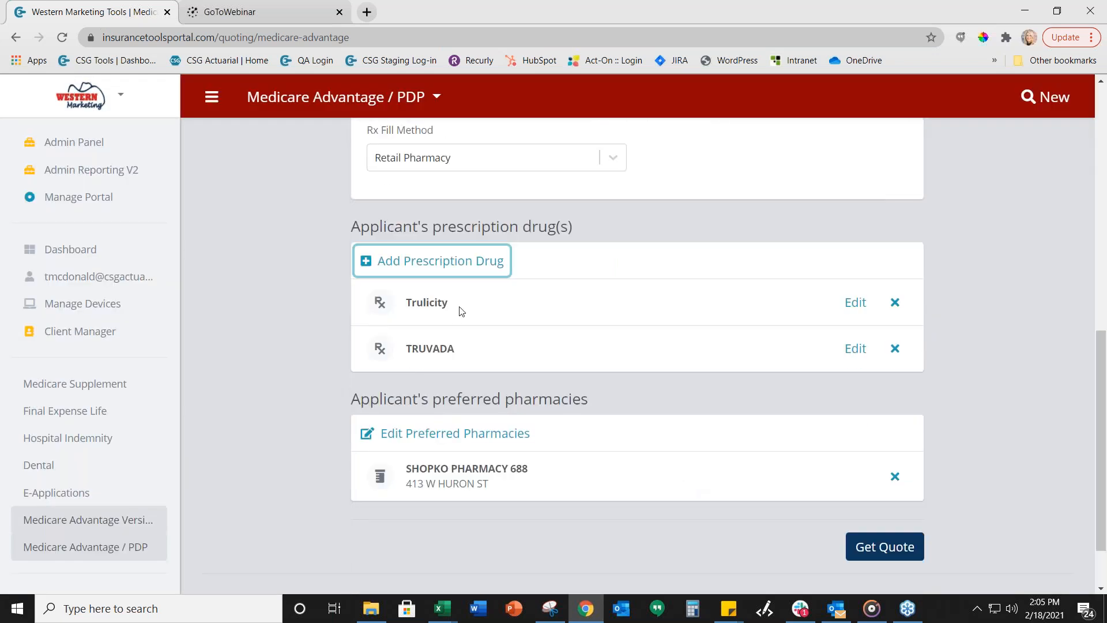
{"action": "left_click", "coordinate": [472, 446]}
{"action": "left_click", "coordinate": [492, 434]}
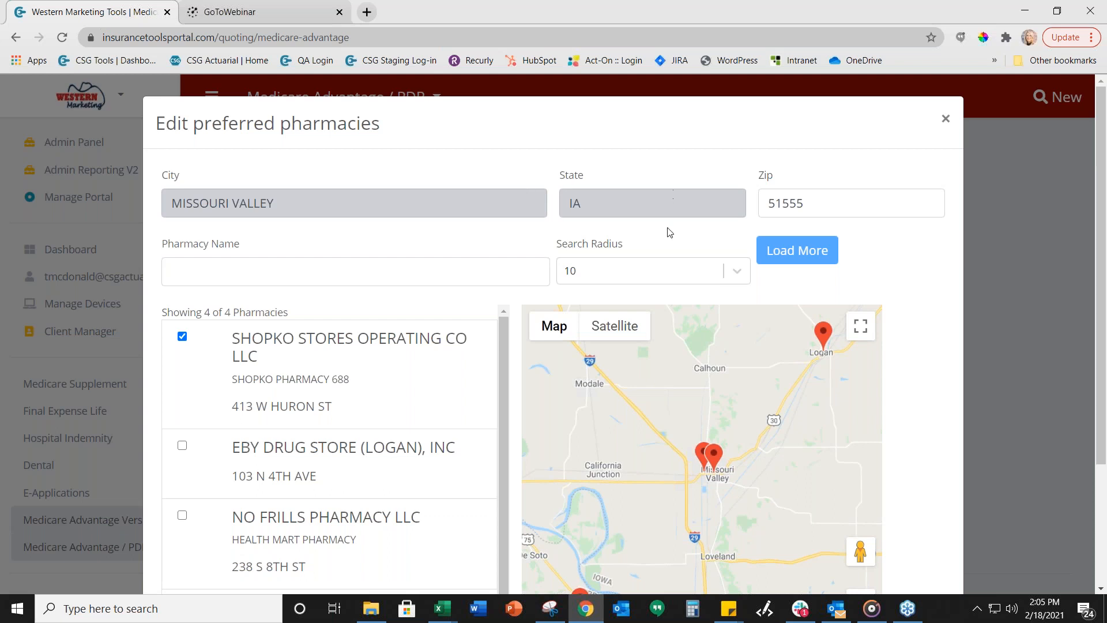
{"action": "left_click", "coordinate": [600, 270]}
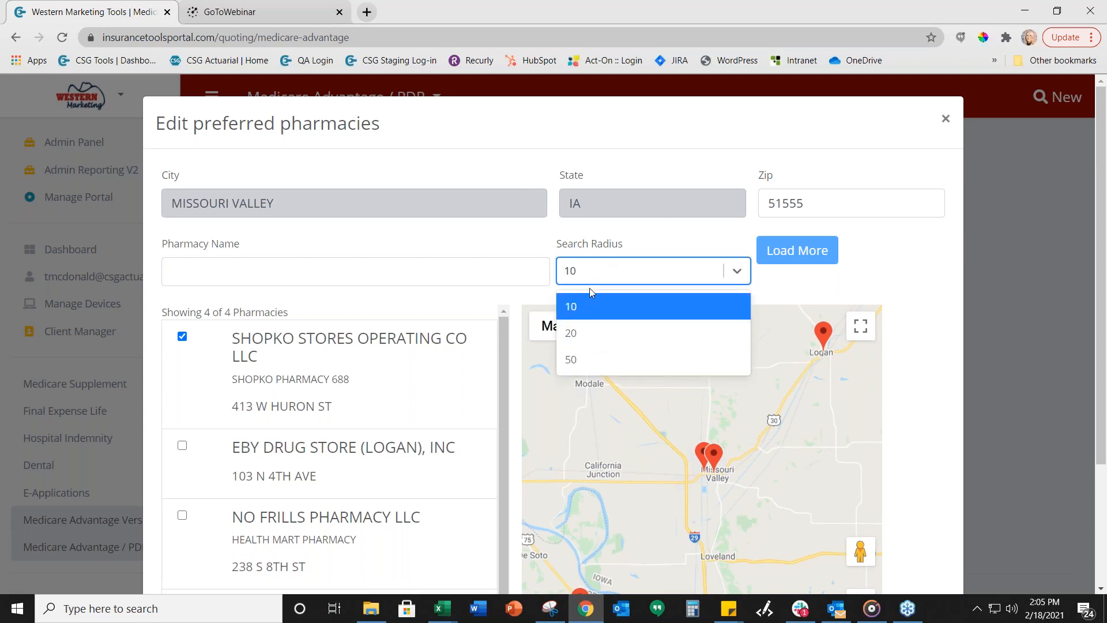
{"action": "left_click", "coordinate": [593, 250]}
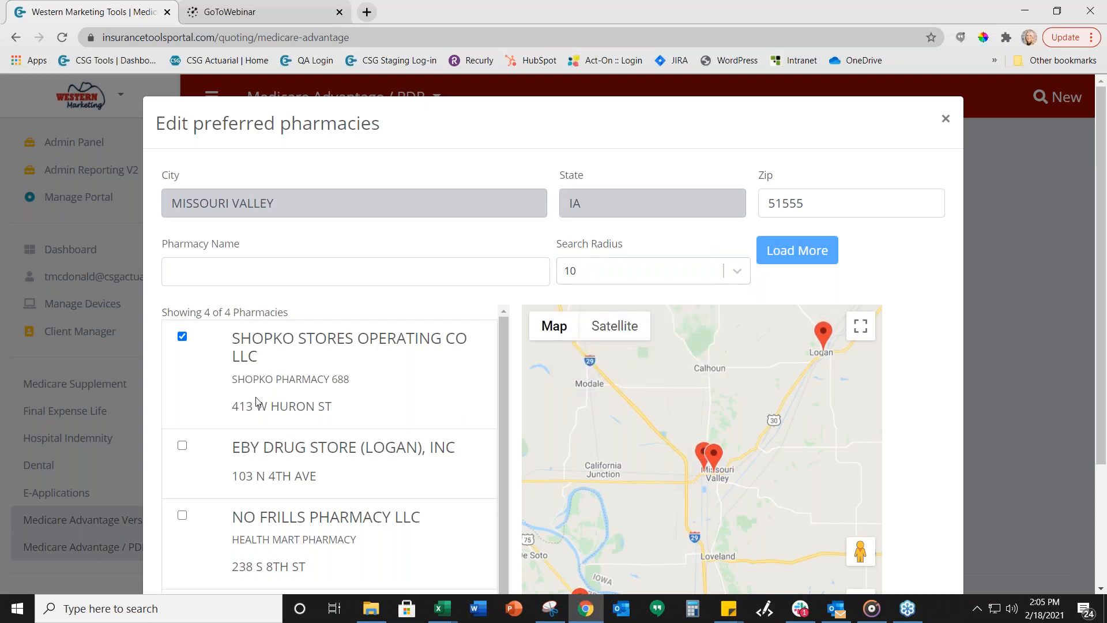
Keep SHOPKO PHARMACY 688 as the only selected pharmacy and add it to the applicant's preferred pharmacies.
{"action": "left_click", "coordinate": [258, 443]}
{"action": "left_click", "coordinate": [314, 465]}
{"action": "scroll", "coordinate": [613, 436], "scroll_direction": "down", "scroll_amount": 3}
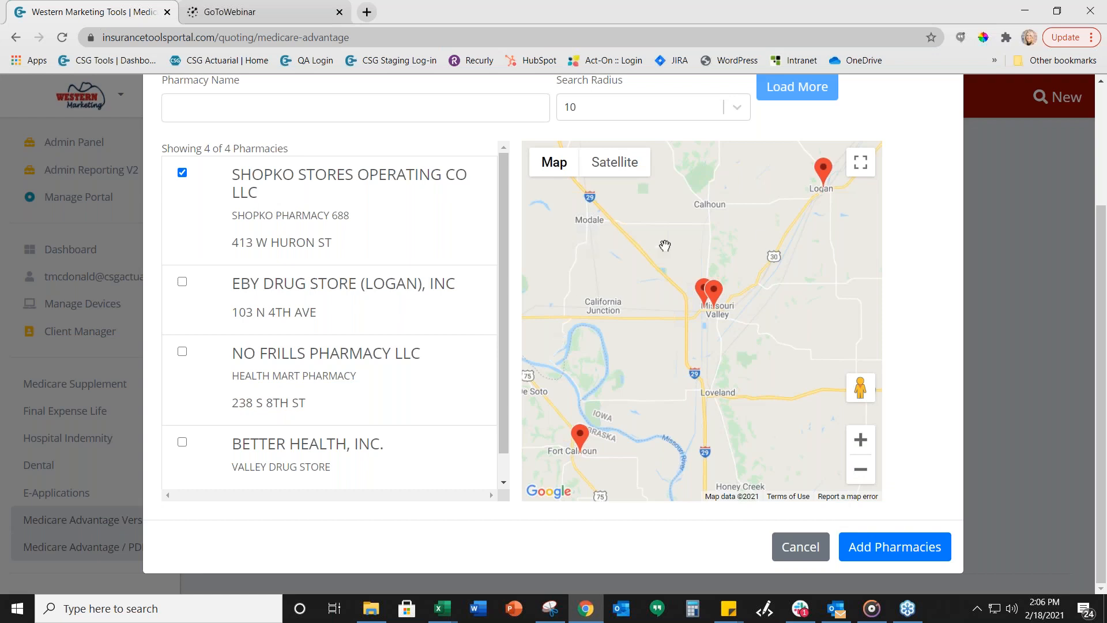
{"action": "left_click", "coordinate": [887, 546]}
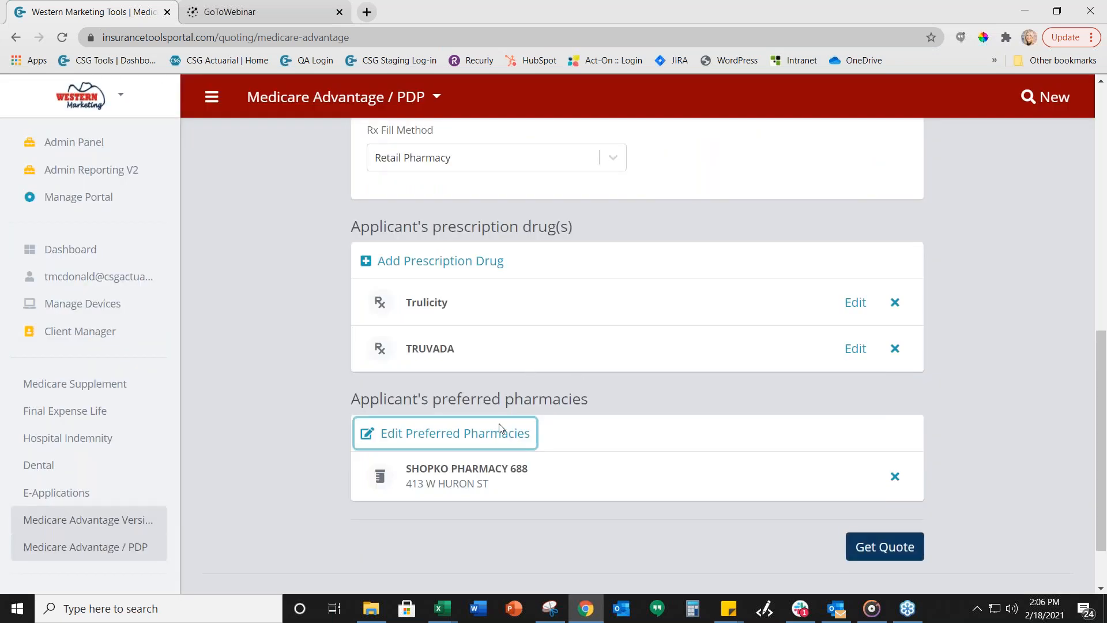
Review the completed search criteria, prescription drugs and preferred pharmacy, and get the Medicare Advantage quotes.
{"action": "scroll", "coordinate": [644, 454], "scroll_direction": "up", "scroll_amount": 3}
{"action": "scroll", "coordinate": [641, 448], "scroll_direction": "up", "scroll_amount": 5}
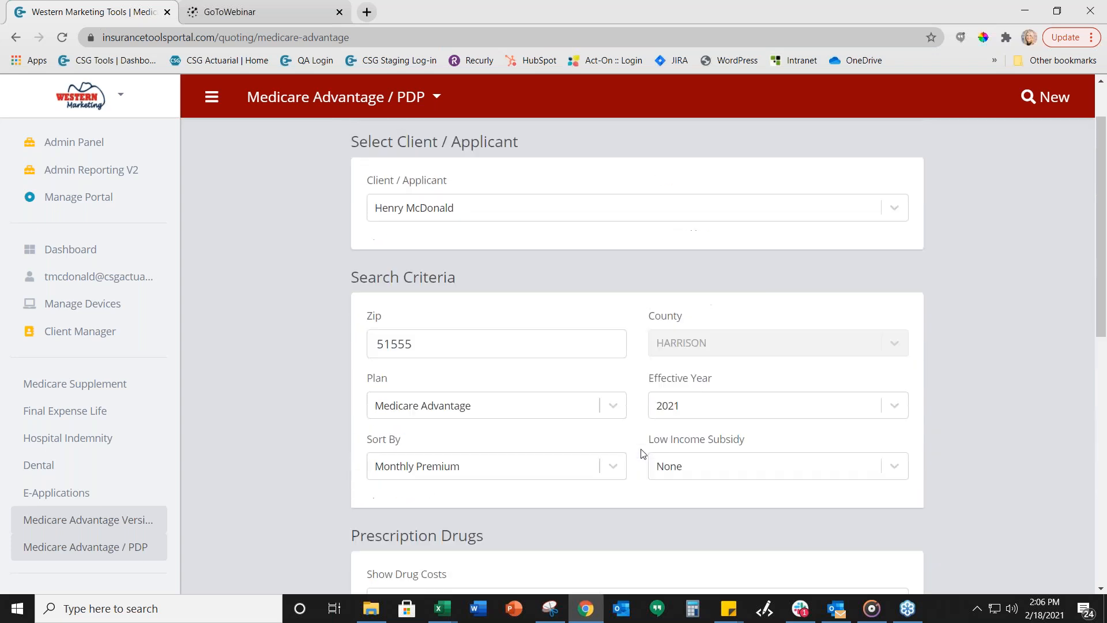
{"action": "scroll", "coordinate": [641, 449], "scroll_direction": "down", "scroll_amount": 5}
{"action": "scroll", "coordinate": [714, 465], "scroll_direction": "down", "scroll_amount": 4}
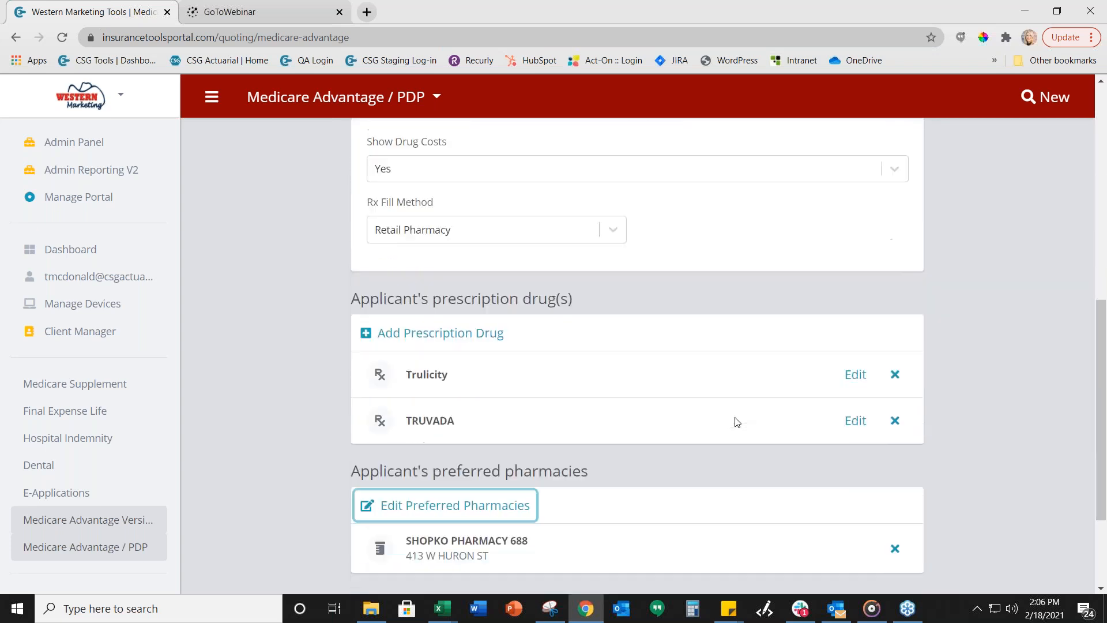
{"action": "left_click", "coordinate": [858, 478]}
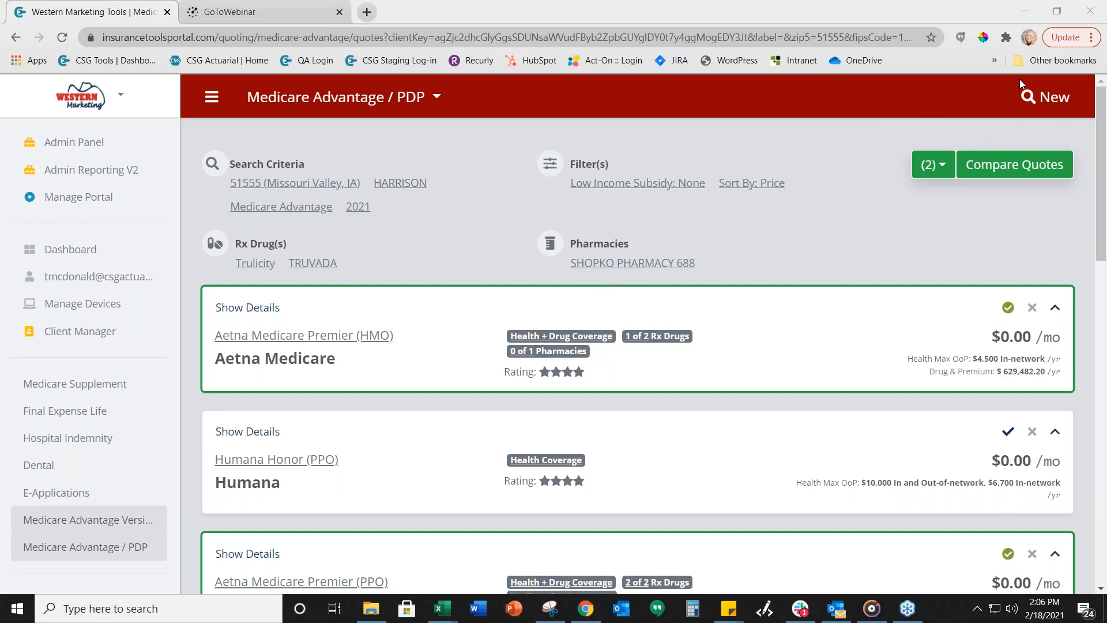
Deselect the Aetna Medicare Premier (HMO) and Aetna Medicare Premier (PPO) plans from the quote comparison.
{"action": "left_click", "coordinate": [1010, 308]}
{"action": "scroll", "coordinate": [1015, 314], "scroll_direction": "down", "scroll_amount": 3}
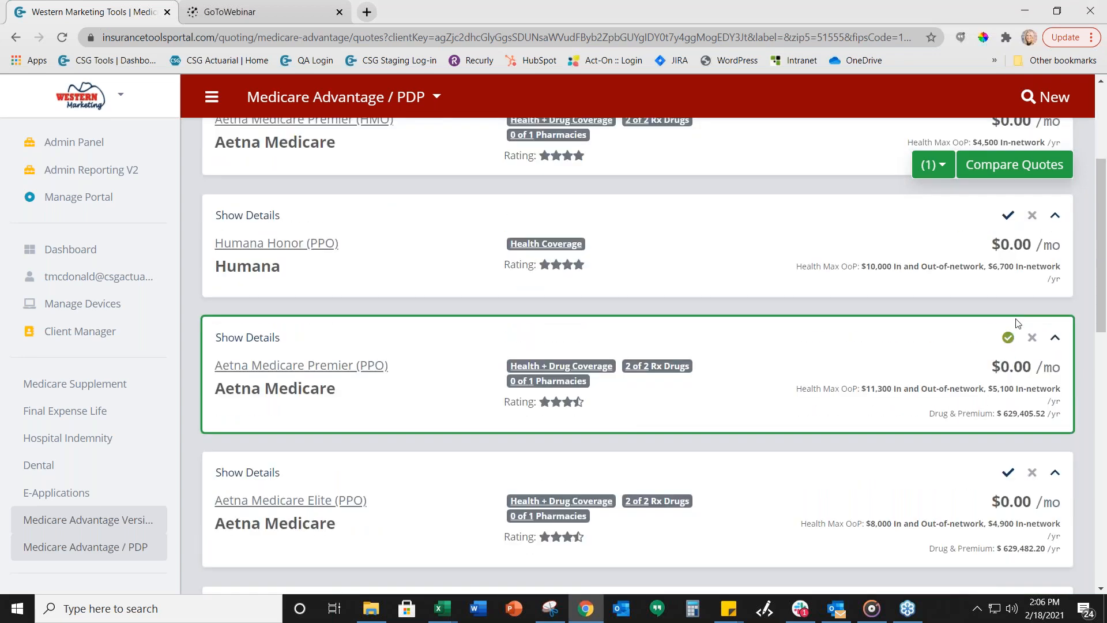
{"action": "left_click", "coordinate": [1008, 338]}
{"action": "scroll", "coordinate": [786, 286], "scroll_direction": "up", "scroll_amount": 3}
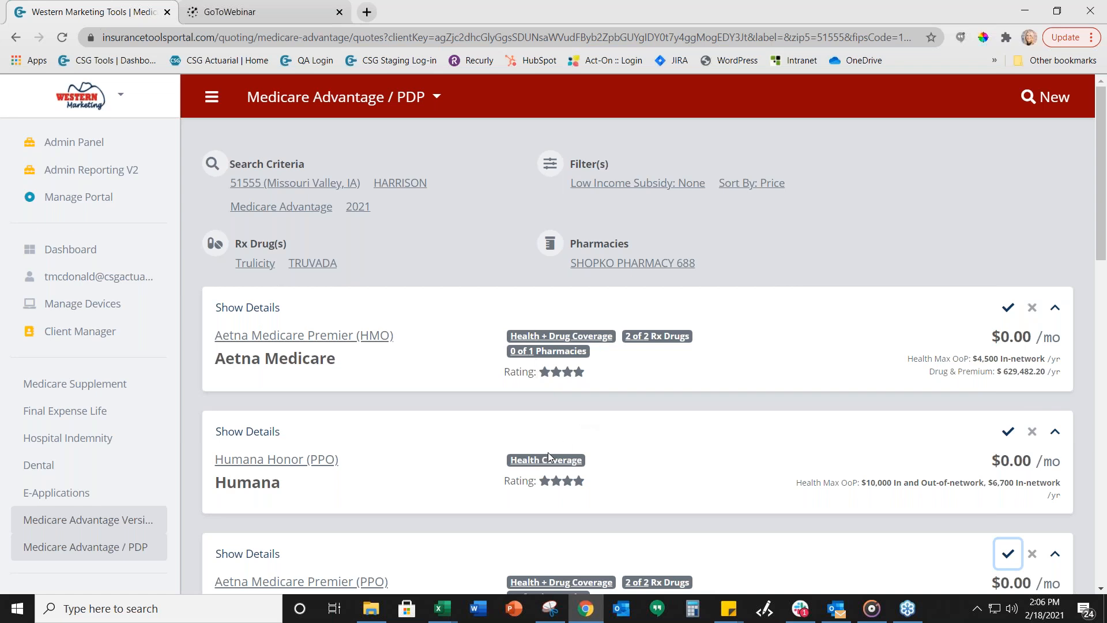
Look through the quoted plans, checking their Rx drug and pharmacy coverage, ratings, premiums and yearly costs.
{"action": "scroll", "coordinate": [554, 445], "scroll_direction": "down", "scroll_amount": 1}
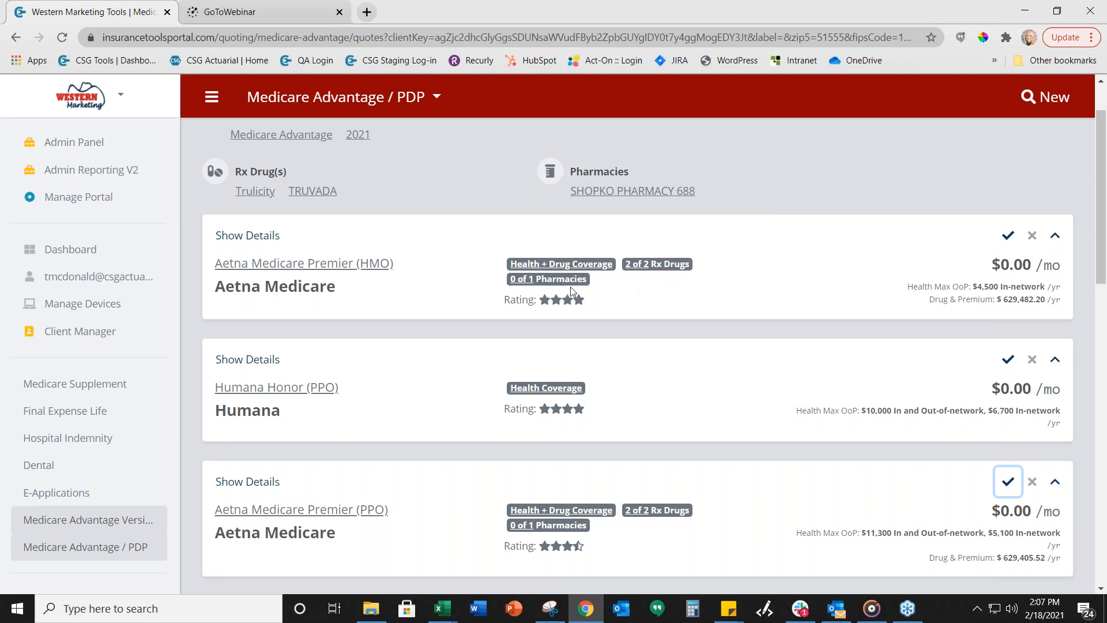
{"action": "scroll", "coordinate": [754, 351], "scroll_direction": "down", "scroll_amount": 2}
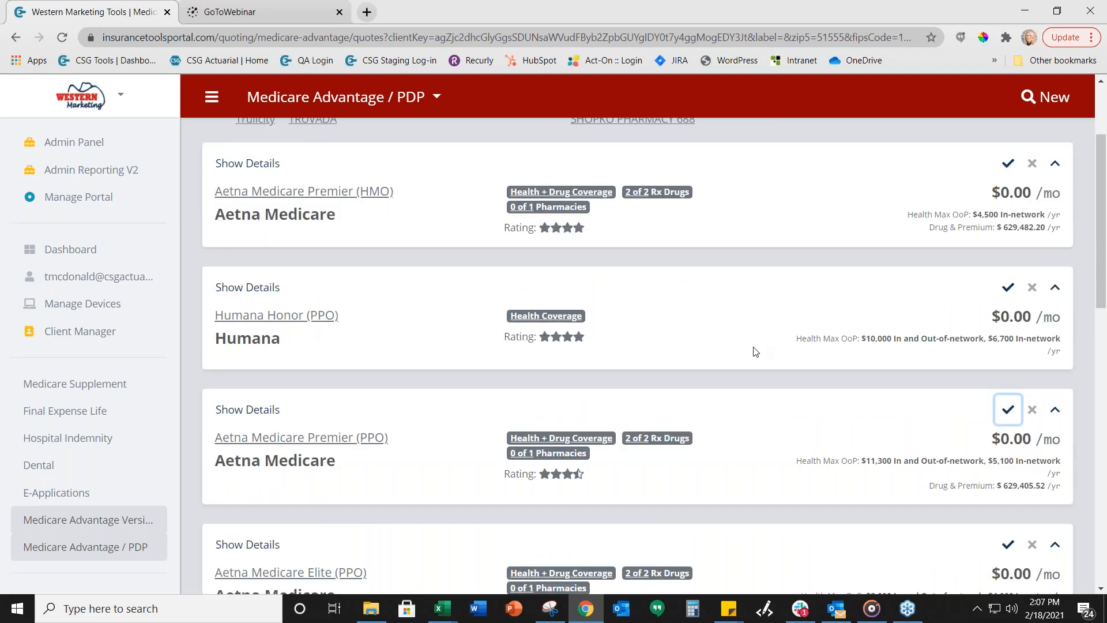
{"action": "scroll", "coordinate": [682, 375], "scroll_direction": "down", "scroll_amount": 2}
{"action": "scroll", "coordinate": [683, 382], "scroll_direction": "down", "scroll_amount": 2}
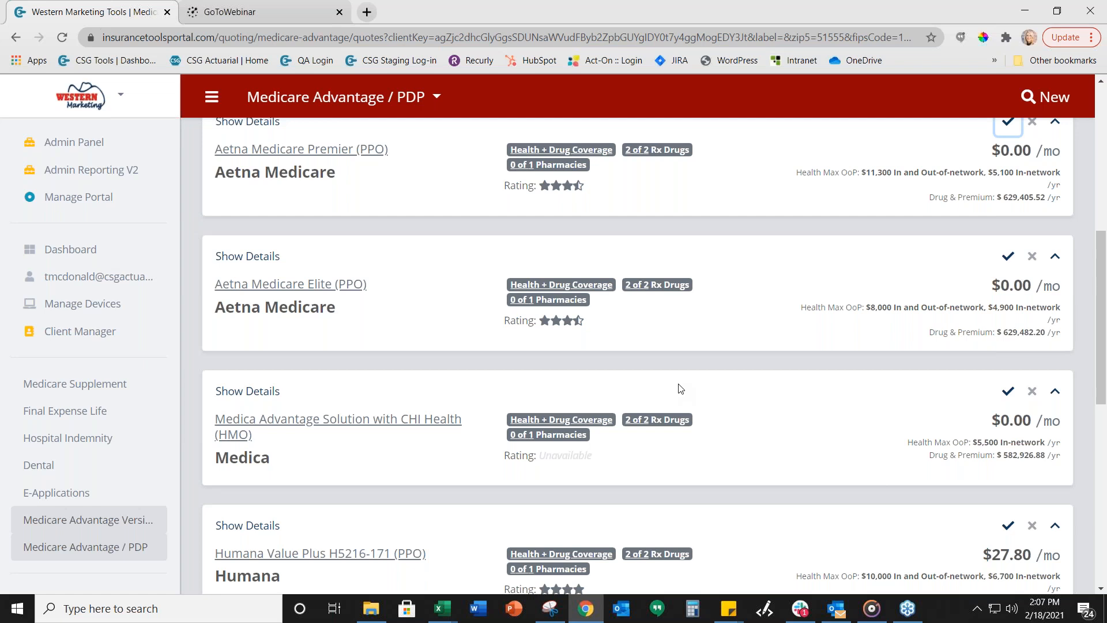
{"action": "scroll", "coordinate": [681, 388], "scroll_direction": "up", "scroll_amount": 2}
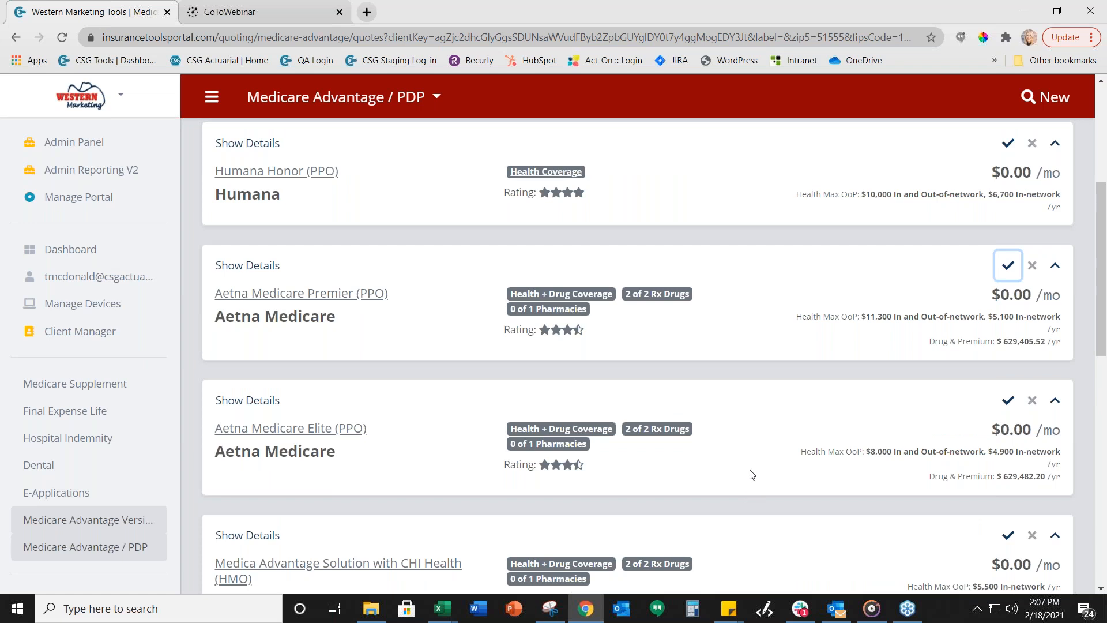
{"action": "scroll", "coordinate": [750, 472], "scroll_direction": "up", "scroll_amount": 4}
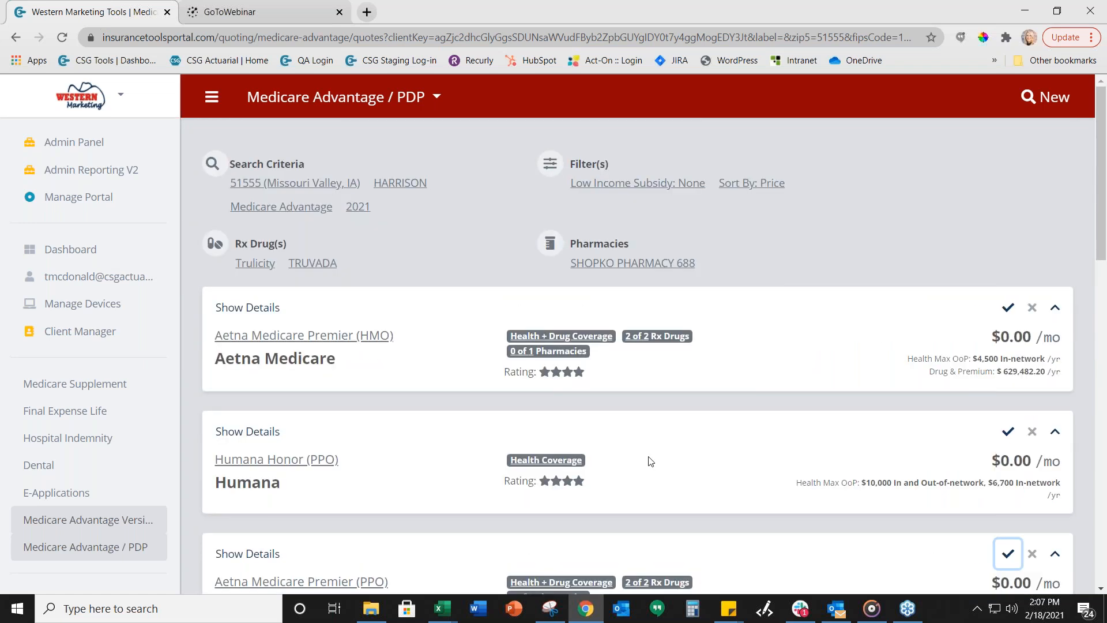
Expand the Aetna Medicare Premier (HMO) quote and examine its deductibles, copays, drug coverage tiers and enrollment tables.
{"action": "left_click", "coordinate": [253, 309]}
{"action": "scroll", "coordinate": [253, 311], "scroll_direction": "down", "scroll_amount": 1}
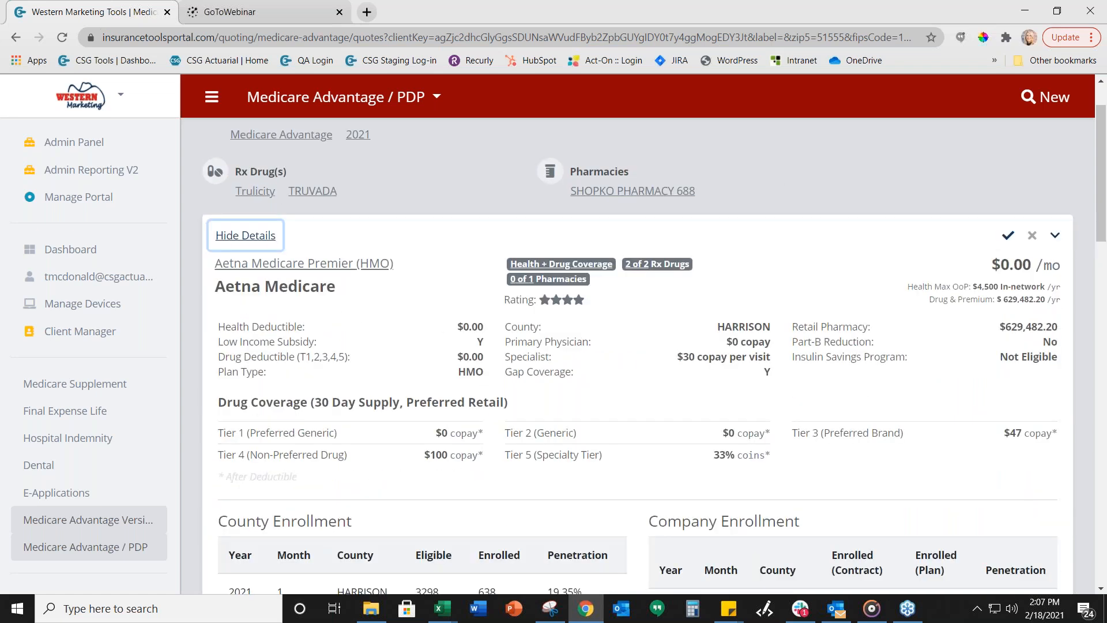
{"action": "scroll", "coordinate": [482, 380], "scroll_direction": "down", "scroll_amount": 1}
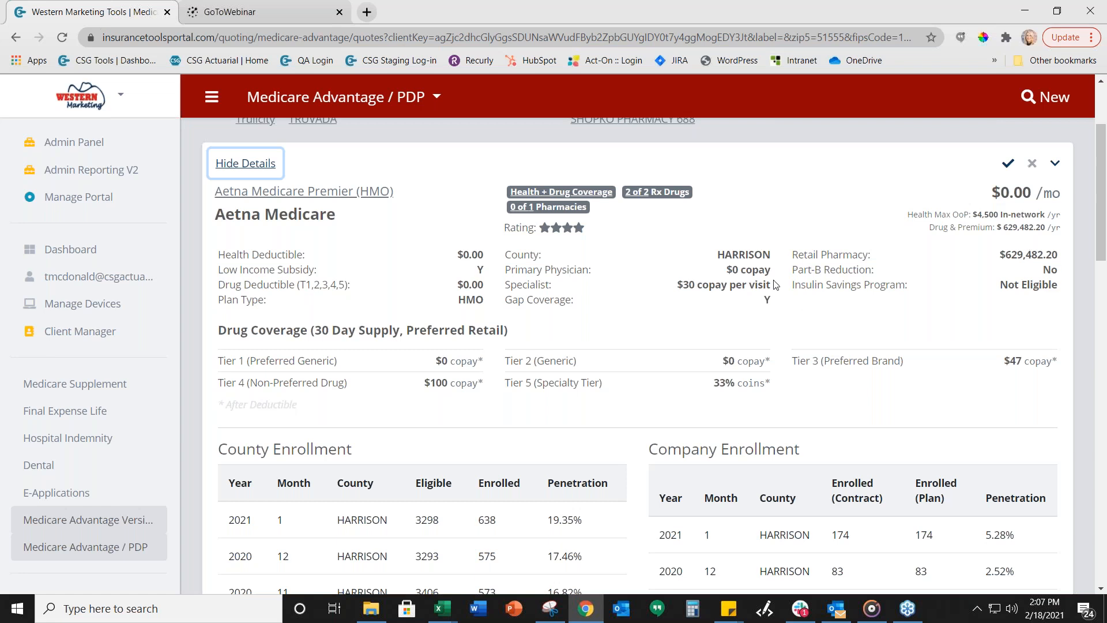
{"action": "scroll", "coordinate": [785, 320], "scroll_direction": "down", "scroll_amount": 1}
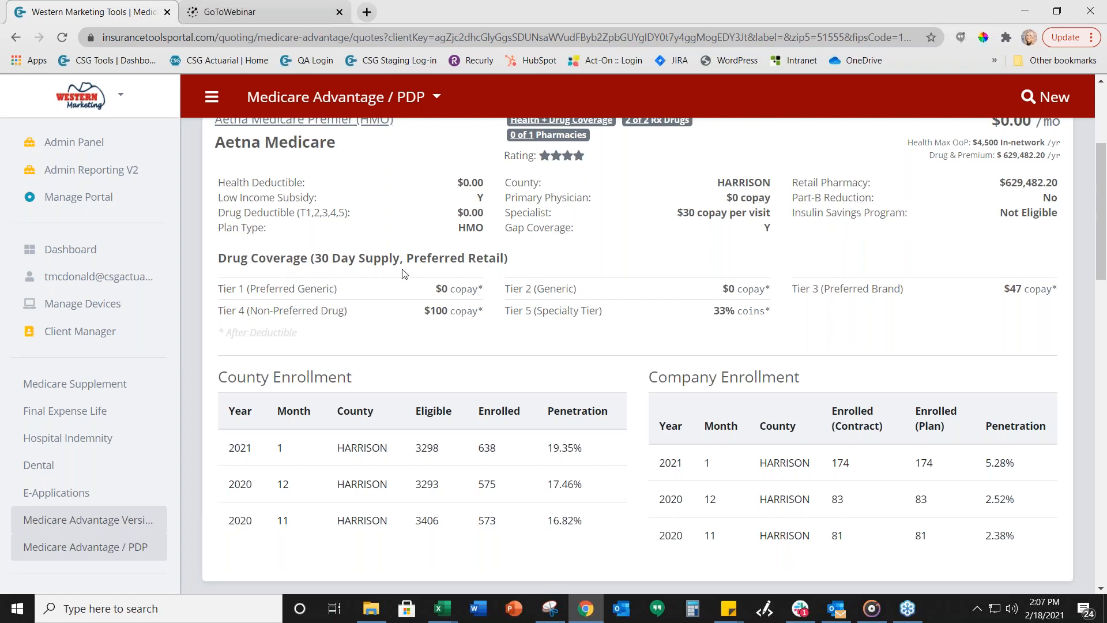
{"action": "scroll", "coordinate": [619, 322], "scroll_direction": "down", "scroll_amount": 2}
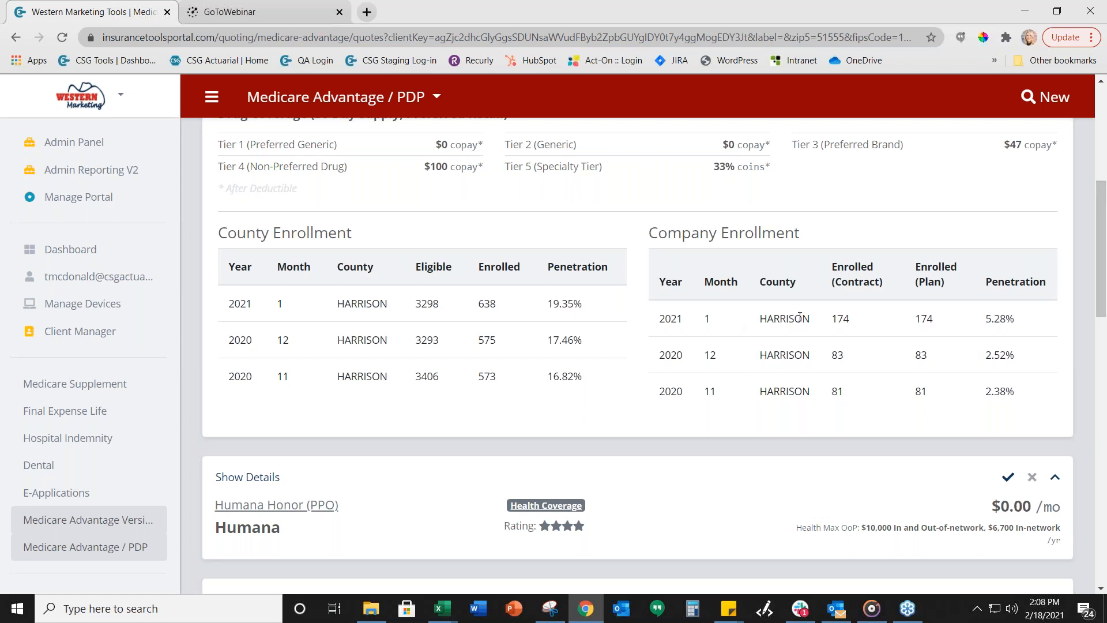
{"action": "scroll", "coordinate": [800, 316], "scroll_direction": "down", "scroll_amount": 1}
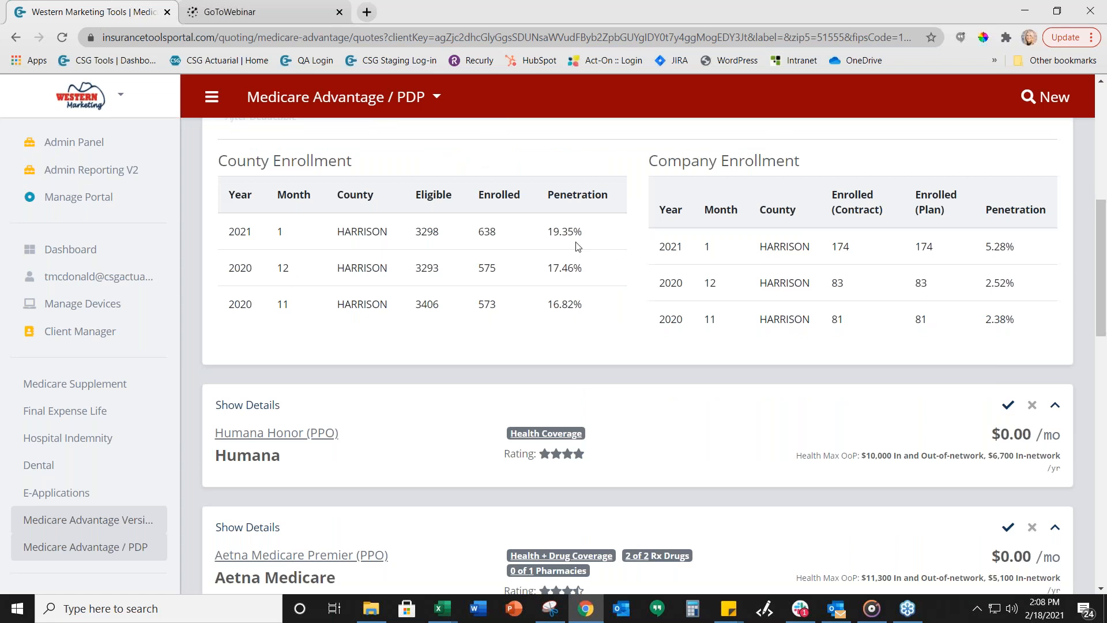
{"action": "scroll", "coordinate": [578, 247], "scroll_direction": "up", "scroll_amount": 3}
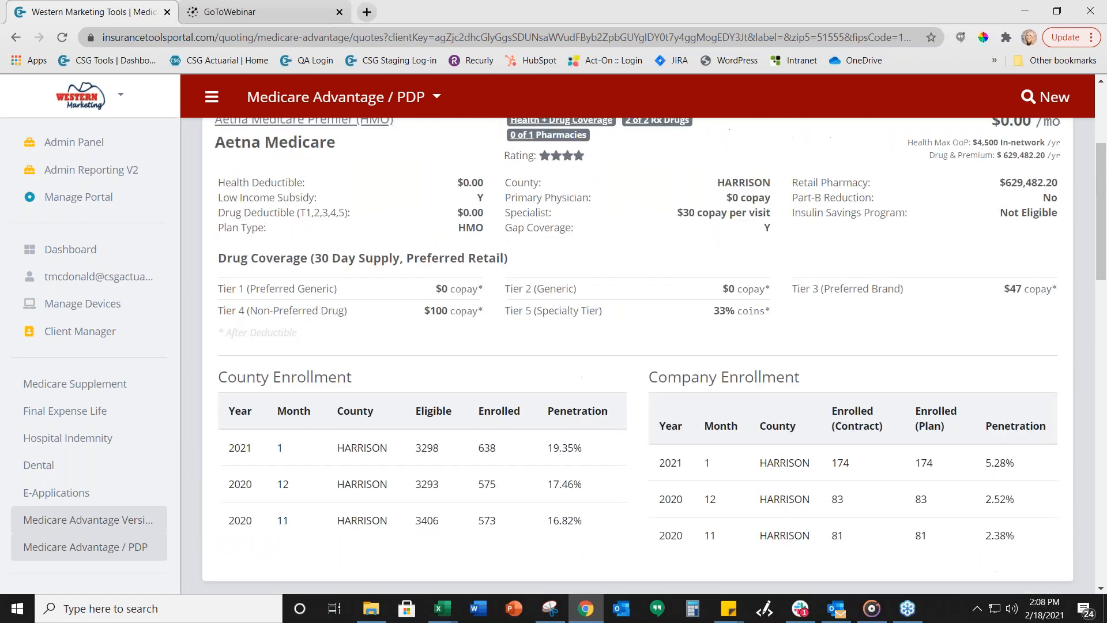
{"action": "scroll", "coordinate": [677, 317], "scroll_direction": "up", "scroll_amount": 1}
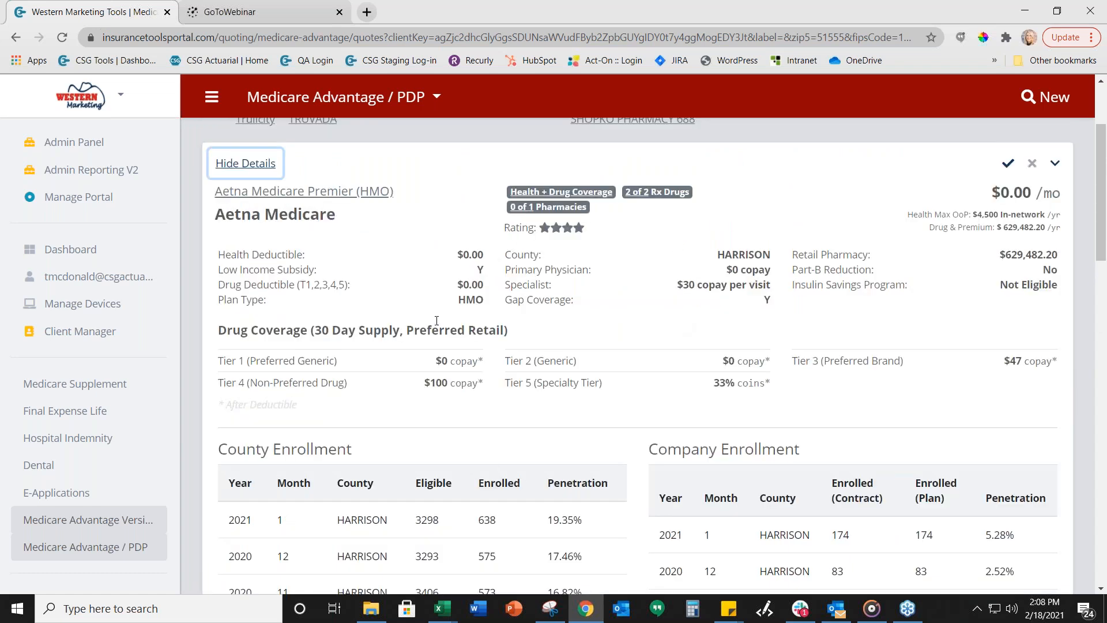
{"action": "scroll", "coordinate": [413, 301], "scroll_direction": "up", "scroll_amount": 1}
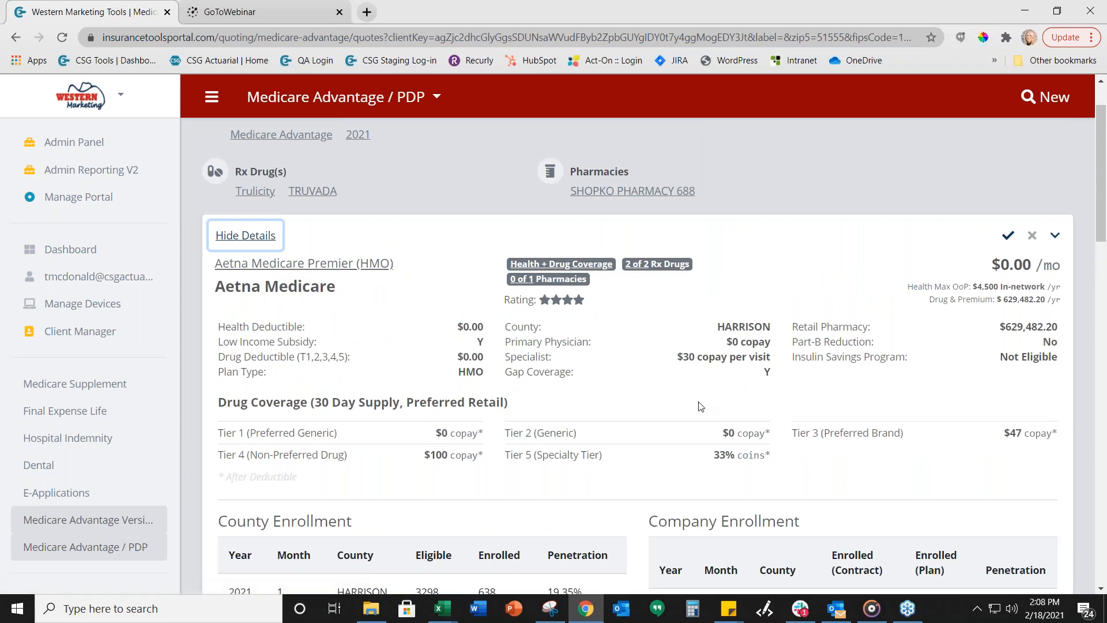
Open the full plan details for Aetna Medicare Premier (HMO) and read the overview.
{"action": "left_click", "coordinate": [316, 264]}
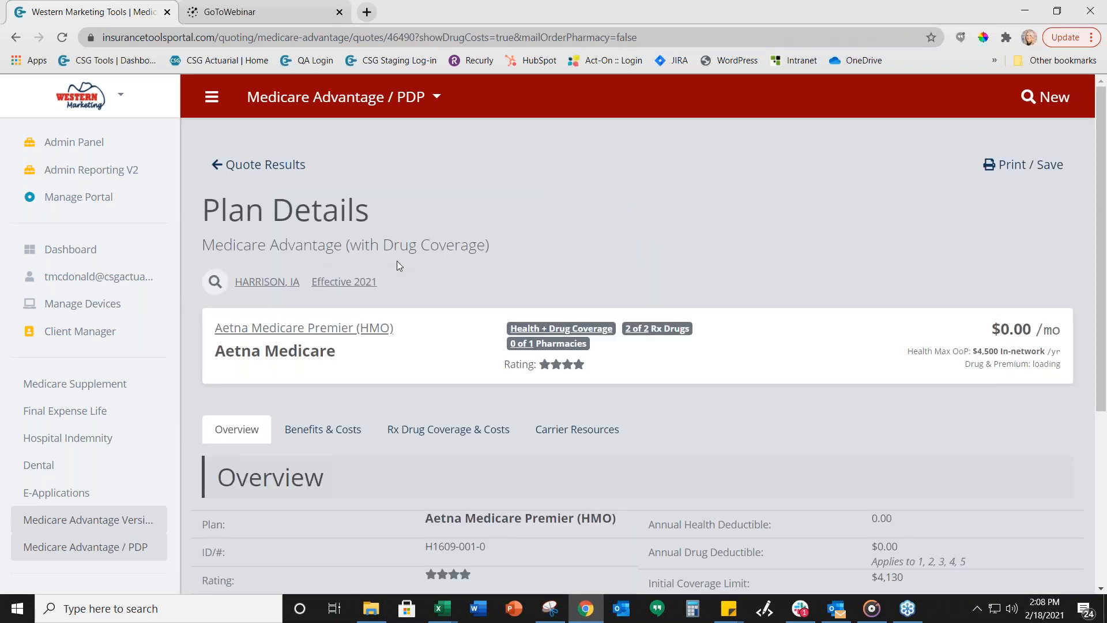
{"action": "scroll", "coordinate": [558, 269], "scroll_direction": "down", "scroll_amount": 1}
{"action": "scroll", "coordinate": [558, 269], "scroll_direction": "down", "scroll_amount": 1}
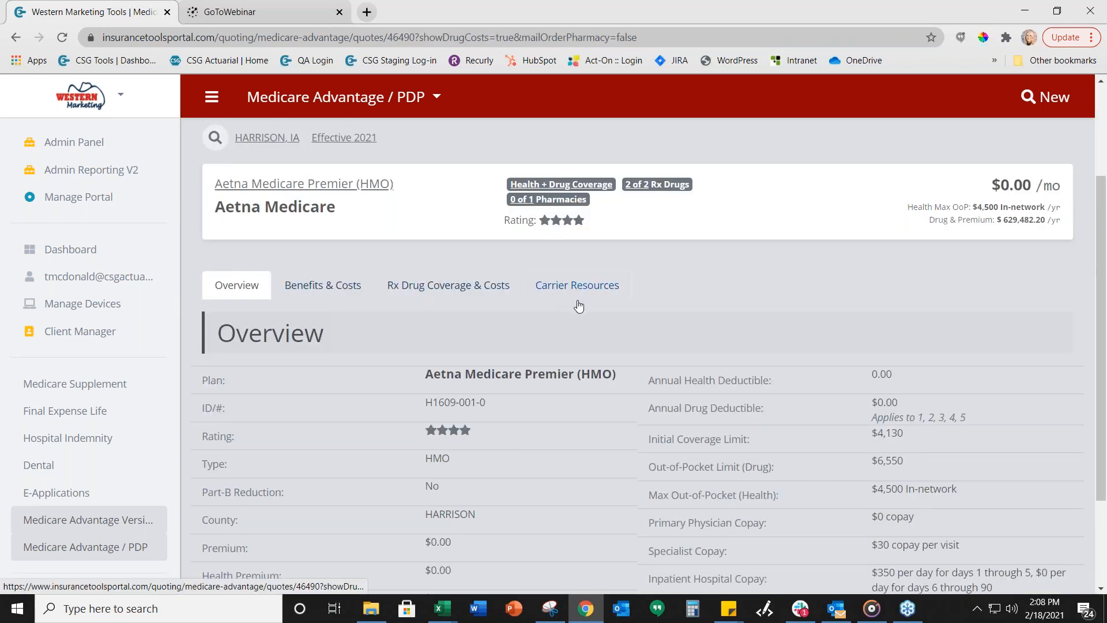
{"action": "scroll", "coordinate": [480, 348], "scroll_direction": "down", "scroll_amount": 1}
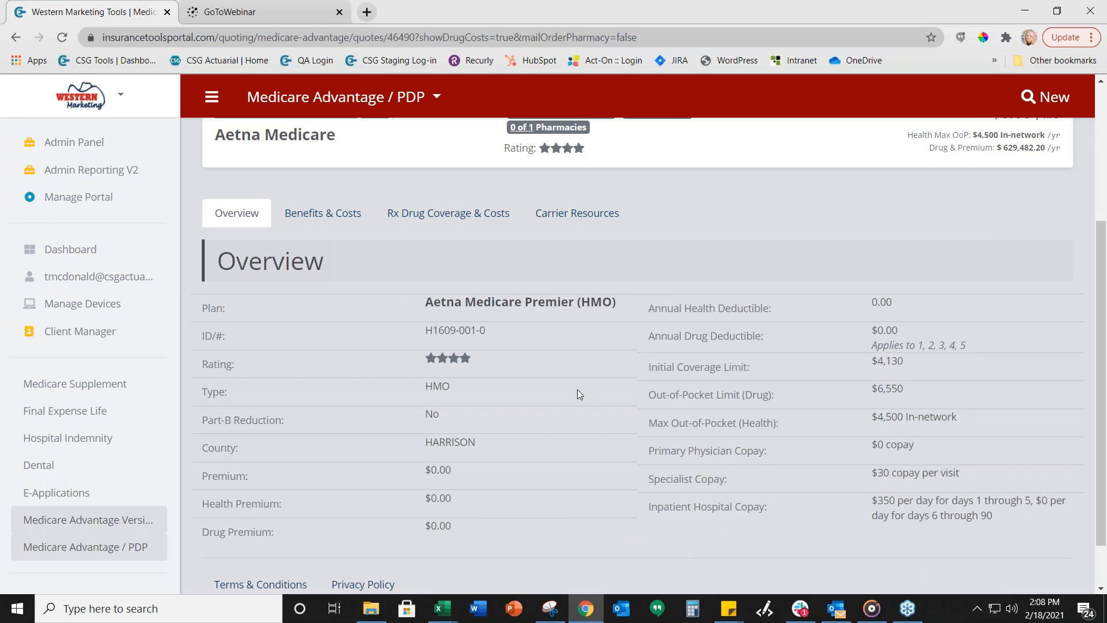
Review the plan's Benefits & Costs, from telehealth services through to the optional benefits.
{"action": "left_click", "coordinate": [336, 215]}
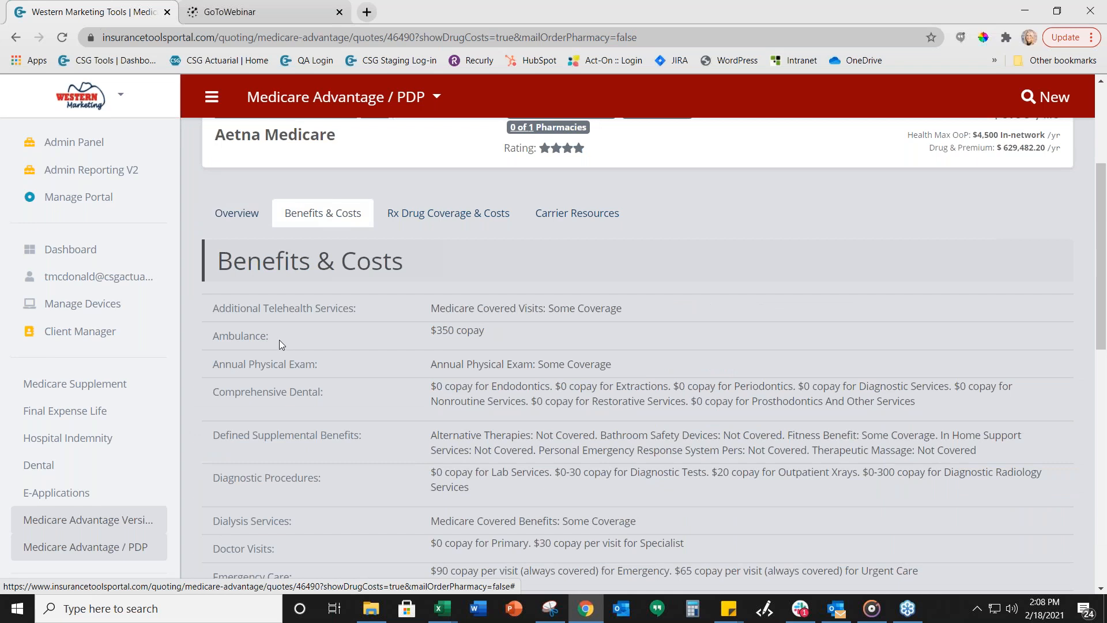
{"action": "scroll", "coordinate": [280, 340], "scroll_direction": "down", "scroll_amount": 1}
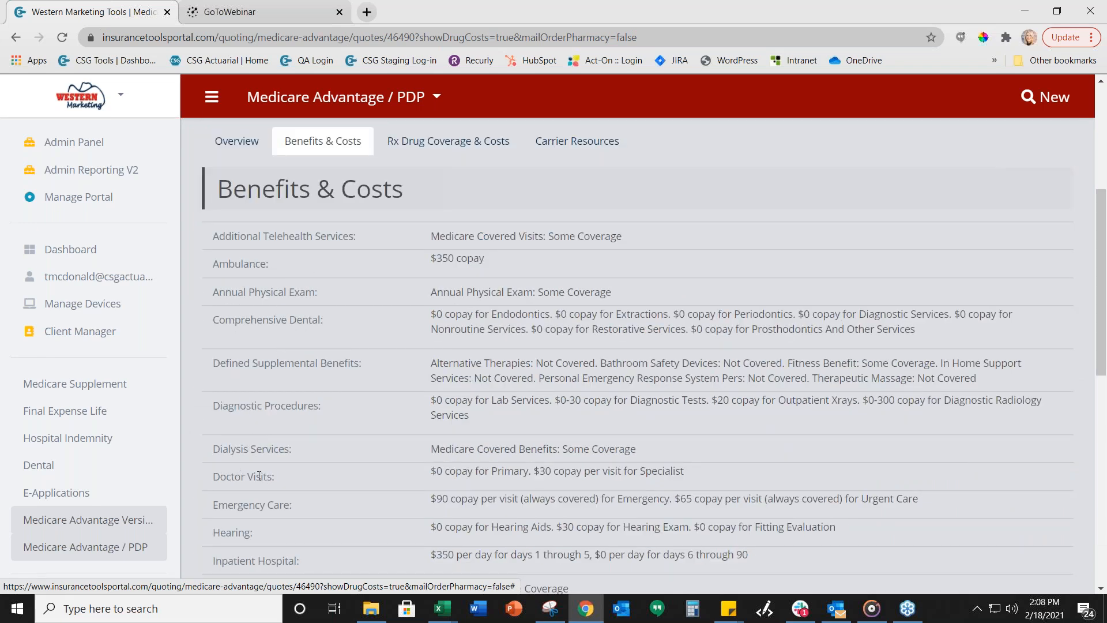
{"action": "scroll", "coordinate": [309, 537], "scroll_direction": "down", "scroll_amount": 8}
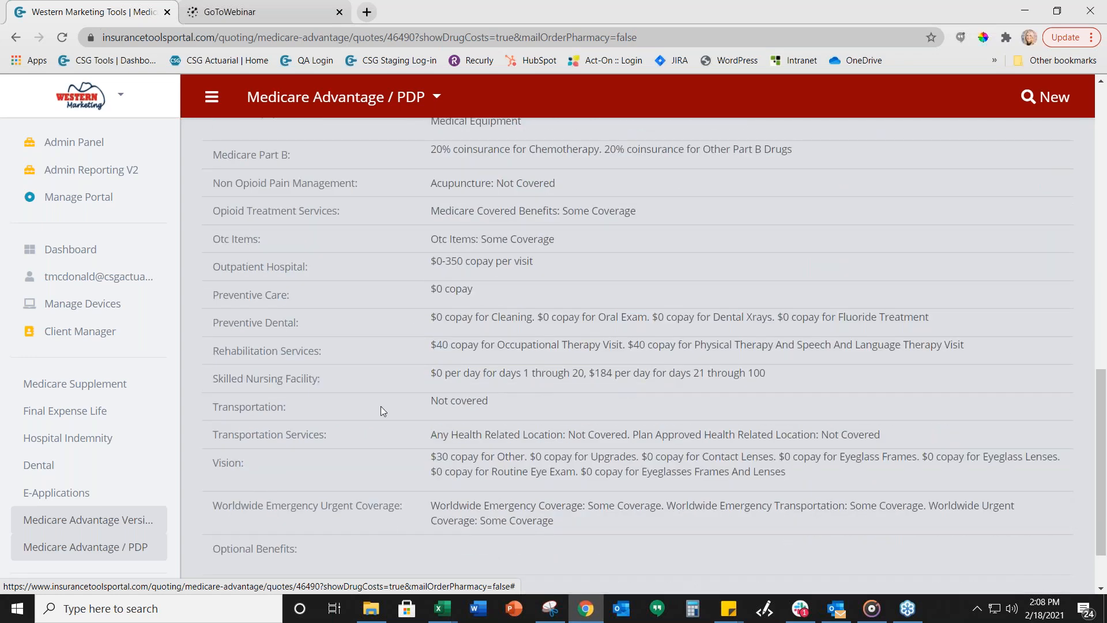
{"action": "scroll", "coordinate": [756, 375], "scroll_direction": "up", "scroll_amount": 11}
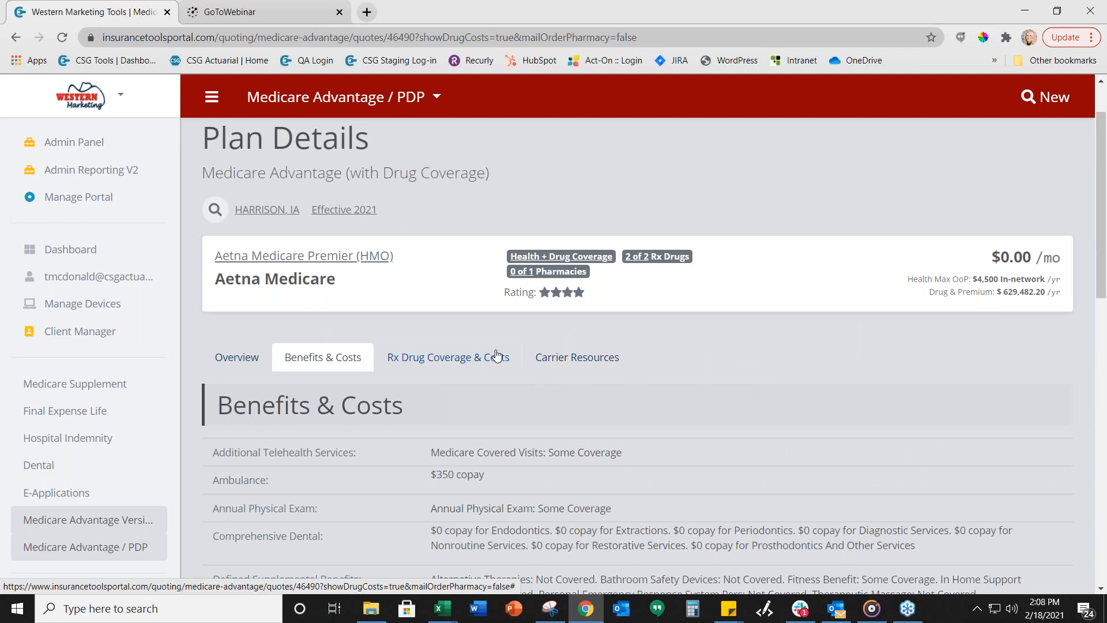
{"action": "scroll", "coordinate": [438, 386], "scroll_direction": "up", "scroll_amount": 1}
Show the plan's Rx Drug Coverage & Costs and examine the coverage tiers and selected drug details.
{"action": "left_click", "coordinate": [425, 430]}
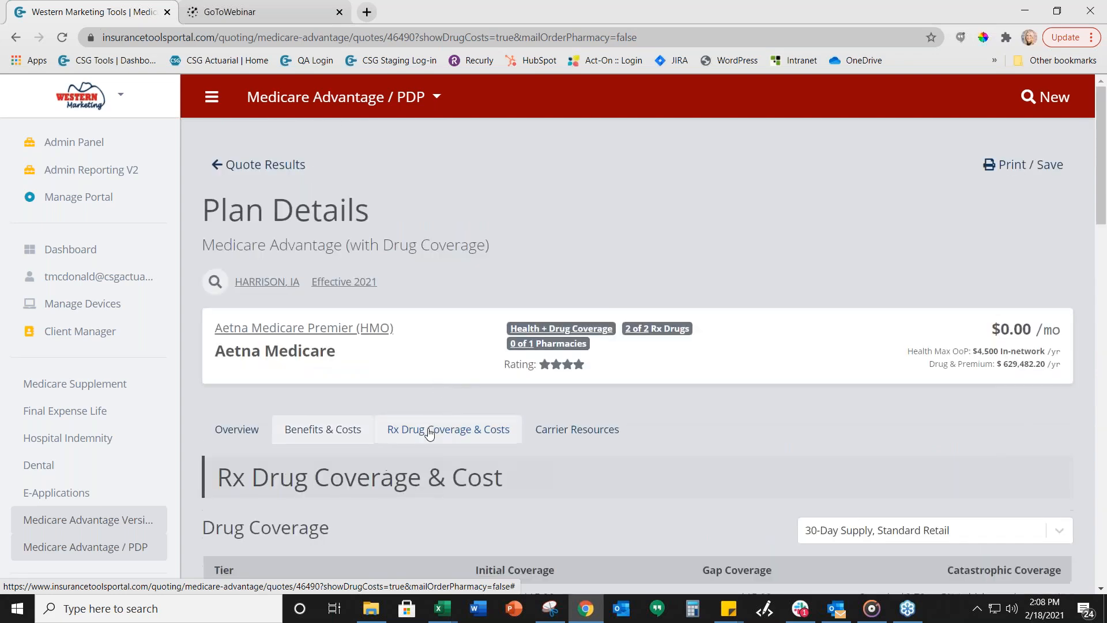
{"action": "scroll", "coordinate": [479, 426], "scroll_direction": "down", "scroll_amount": 2}
{"action": "scroll", "coordinate": [479, 425], "scroll_direction": "down", "scroll_amount": 3}
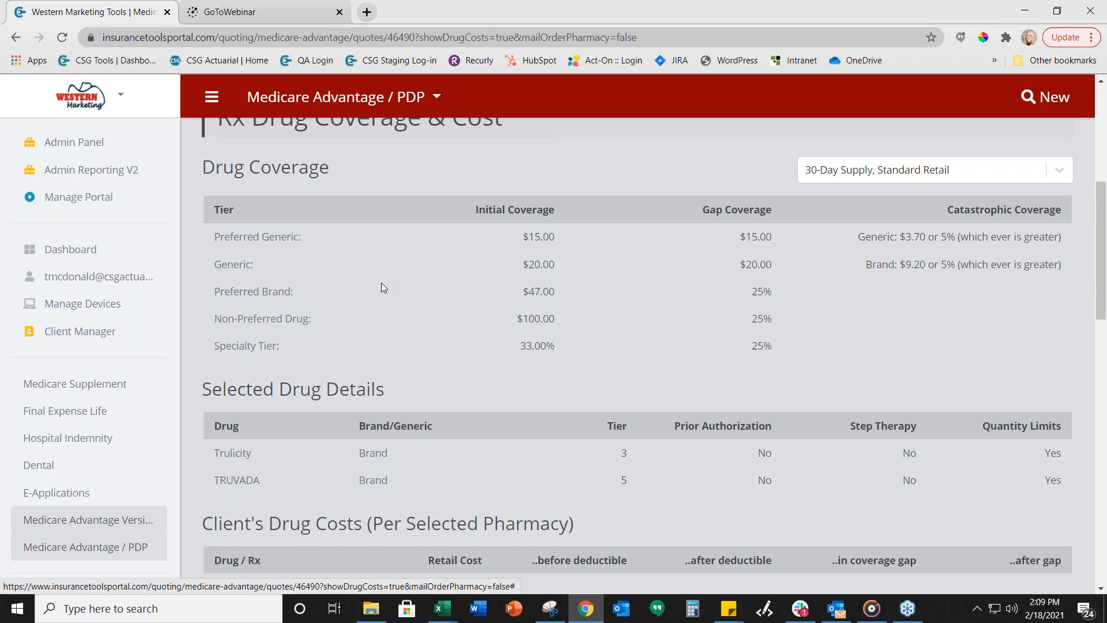
{"action": "scroll", "coordinate": [382, 282], "scroll_direction": "down", "scroll_amount": 1}
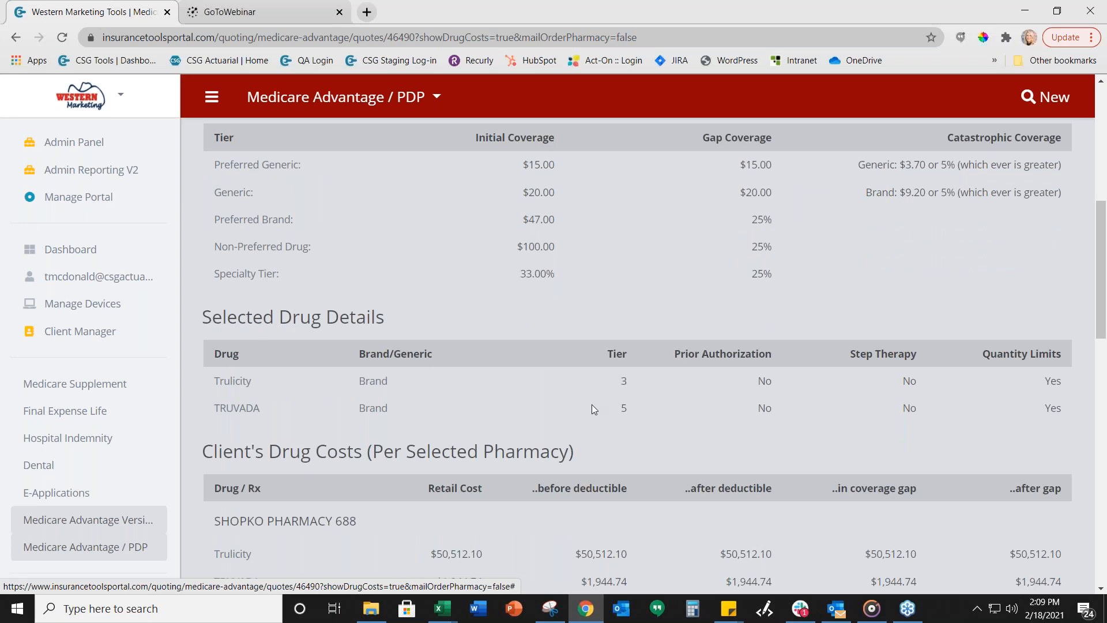
{"action": "scroll", "coordinate": [742, 399], "scroll_direction": "up", "scroll_amount": 1}
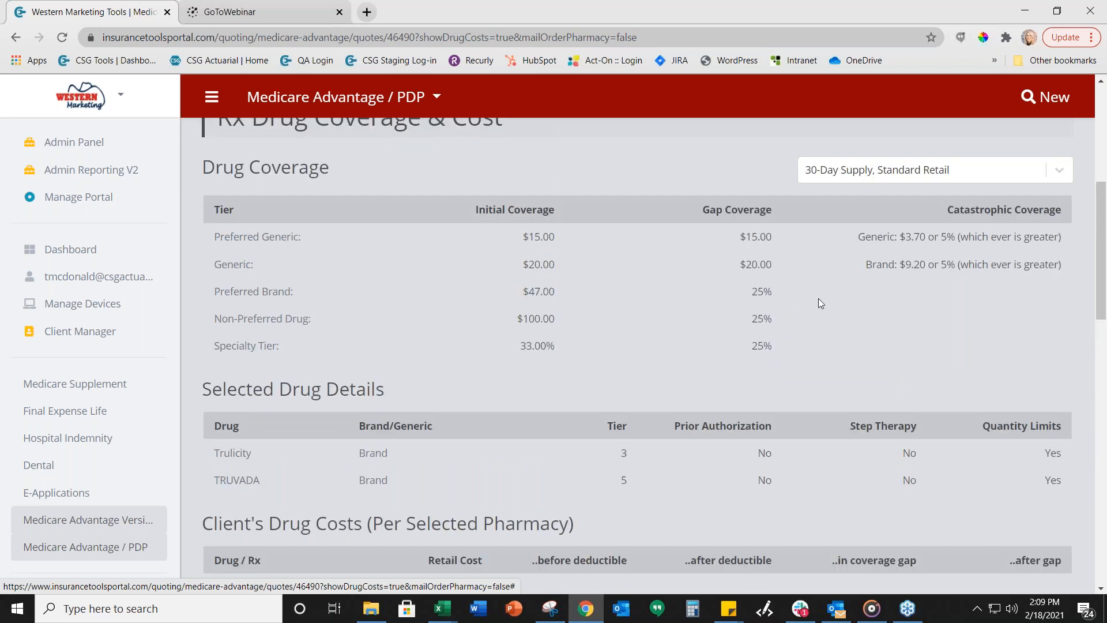
Compare drug coverage for 30-Day Supply, Preferred Retail and 90-Day Supply, Standard Mail Order, restore 30-Day Supply, Standard Retail, and check the client's drug costs.
{"action": "left_click", "coordinate": [846, 179]}
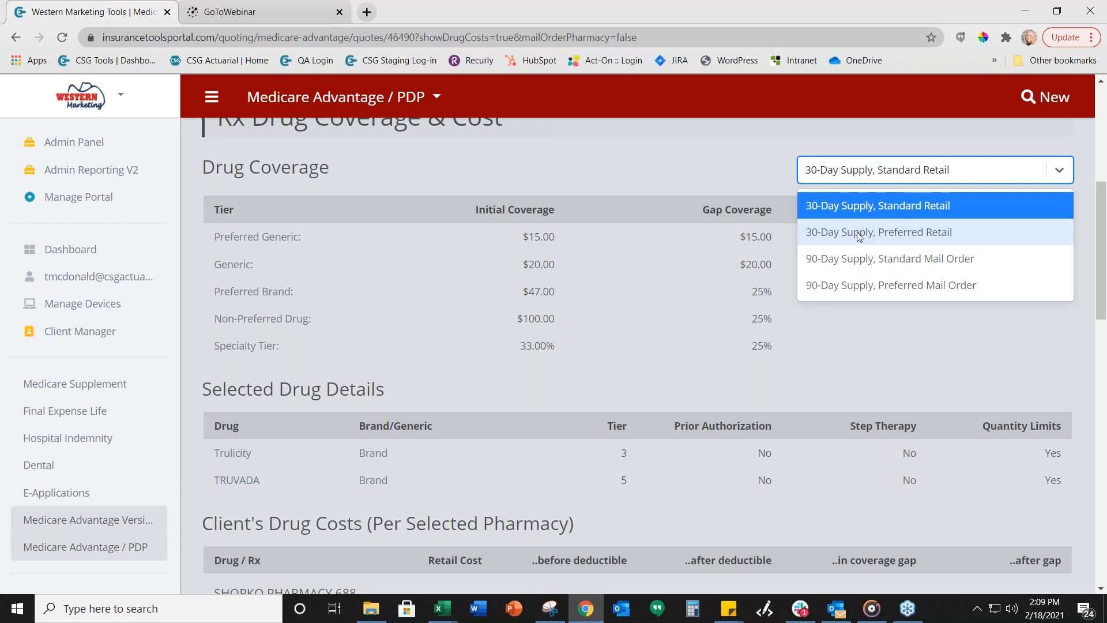
{"action": "left_click", "coordinate": [858, 231]}
{"action": "left_click", "coordinate": [867, 177]}
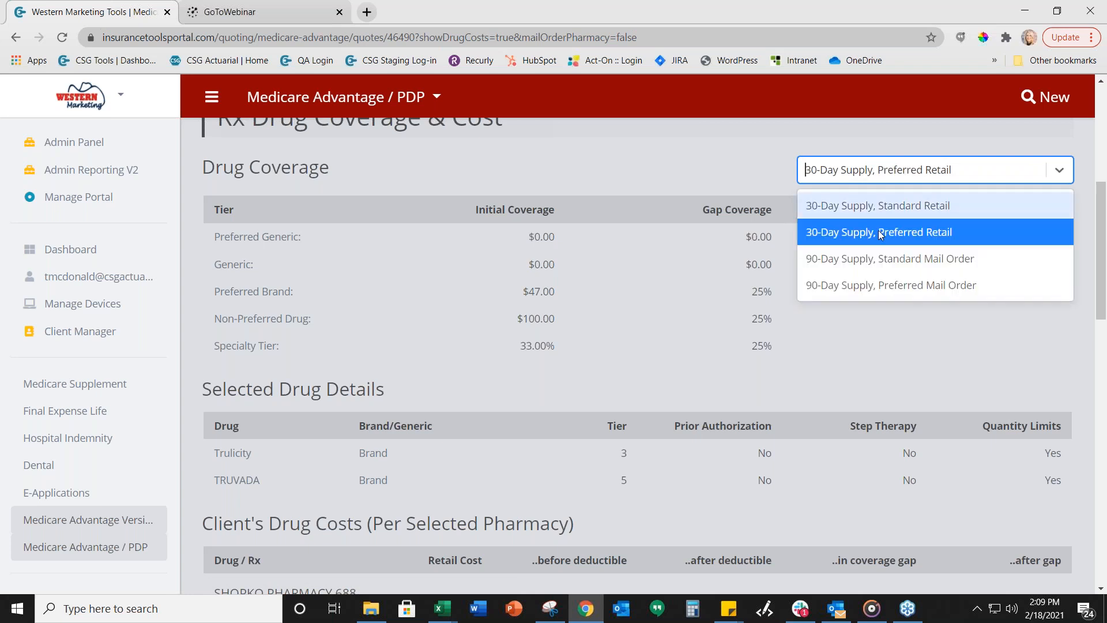
{"action": "left_click", "coordinate": [885, 259]}
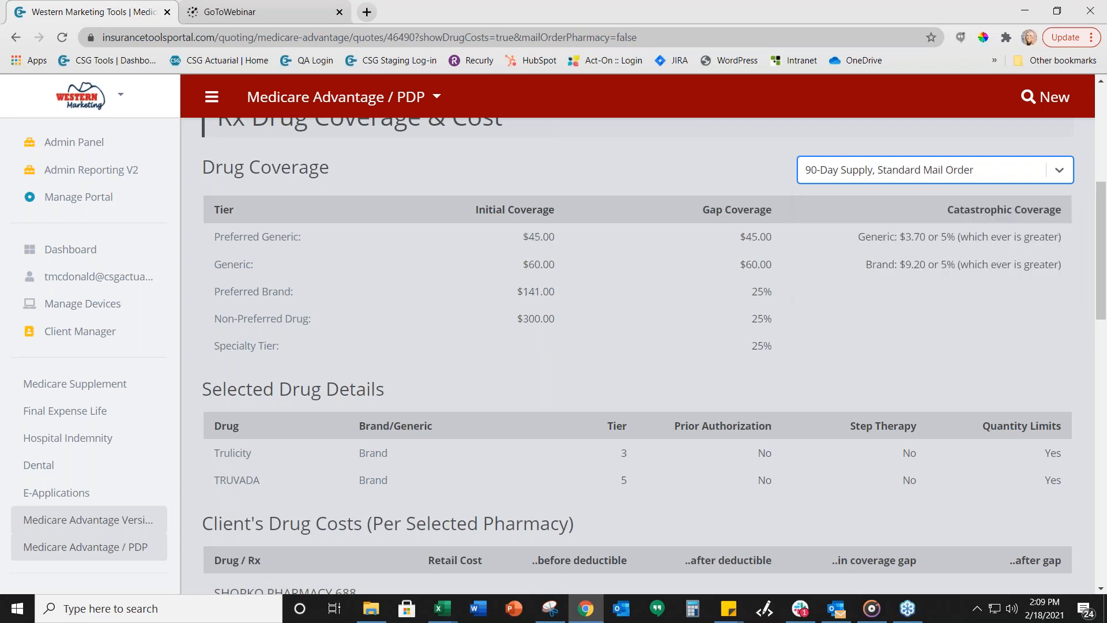
{"action": "left_click", "coordinate": [874, 172]}
{"action": "left_click", "coordinate": [870, 195]}
{"action": "scroll", "coordinate": [589, 401], "scroll_direction": "down", "scroll_amount": 6}
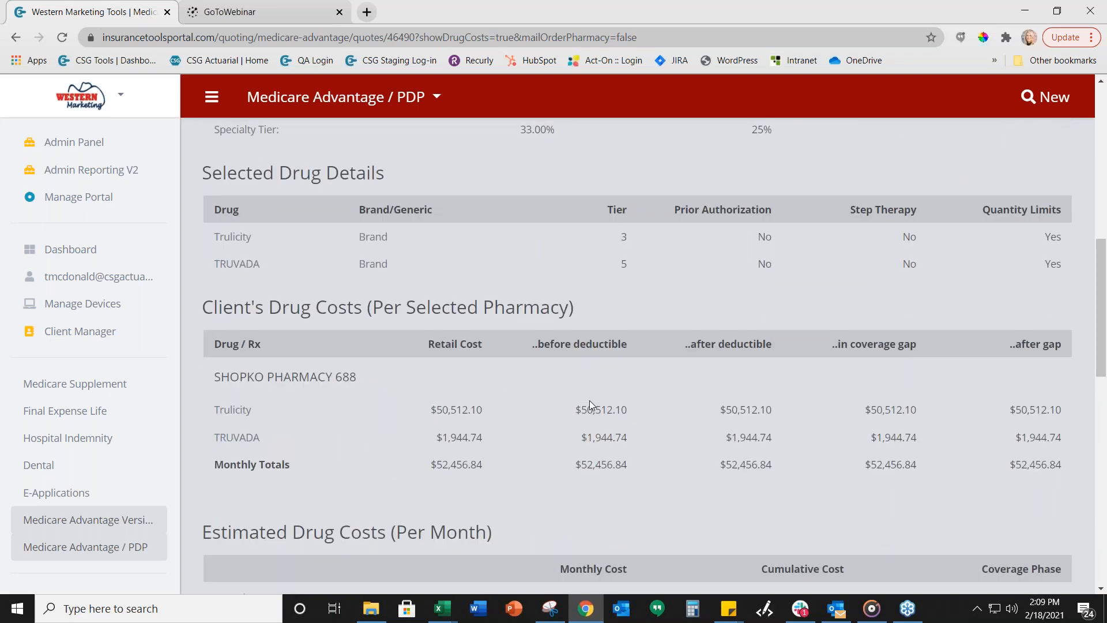
Review the Estimated Drug Costs (Per Month) section and check March's cost details for each drug, leaving the details collapsed.
{"action": "scroll", "coordinate": [589, 400], "scroll_direction": "down", "scroll_amount": 2}
{"action": "scroll", "coordinate": [590, 401], "scroll_direction": "up", "scroll_amount": 2}
{"action": "scroll", "coordinate": [589, 401], "scroll_direction": "down", "scroll_amount": 2}
{"action": "scroll", "coordinate": [590, 400], "scroll_direction": "down", "scroll_amount": 1}
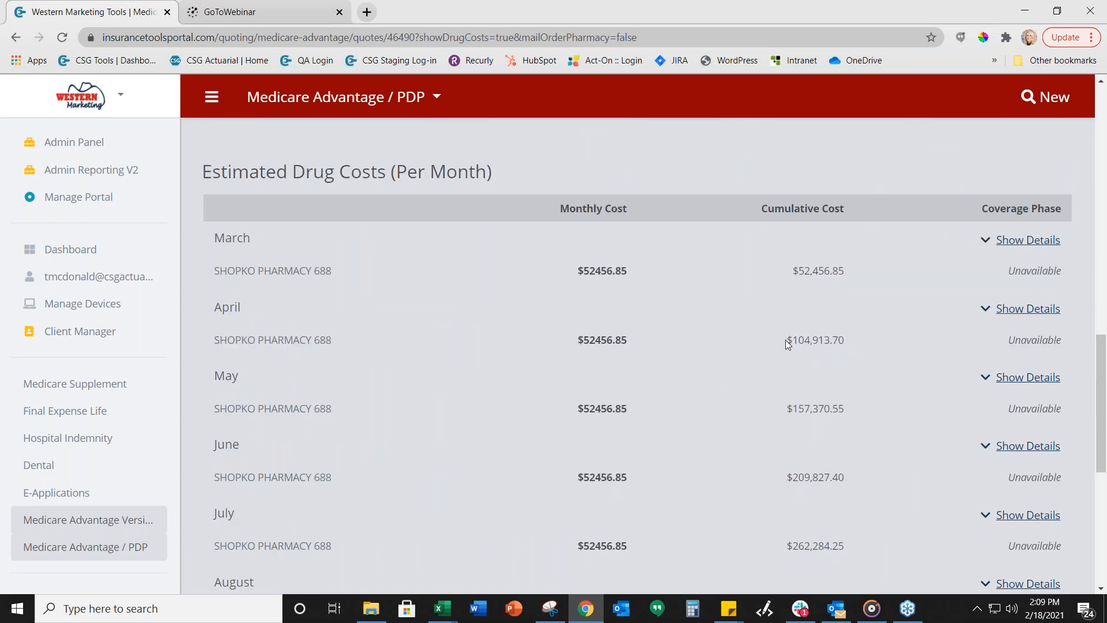
{"action": "scroll", "coordinate": [841, 246], "scroll_direction": "down", "scroll_amount": 1}
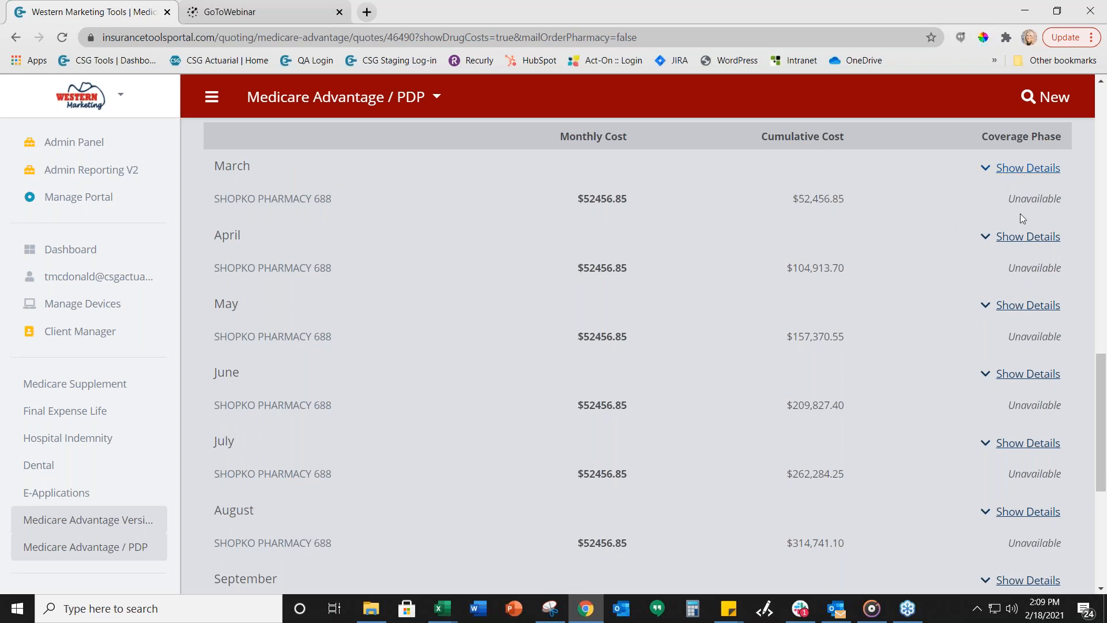
{"action": "scroll", "coordinate": [1031, 312], "scroll_direction": "down", "scroll_amount": 1}
{"action": "scroll", "coordinate": [1030, 311], "scroll_direction": "down", "scroll_amount": 2}
{"action": "scroll", "coordinate": [1031, 310], "scroll_direction": "up", "scroll_amount": 5}
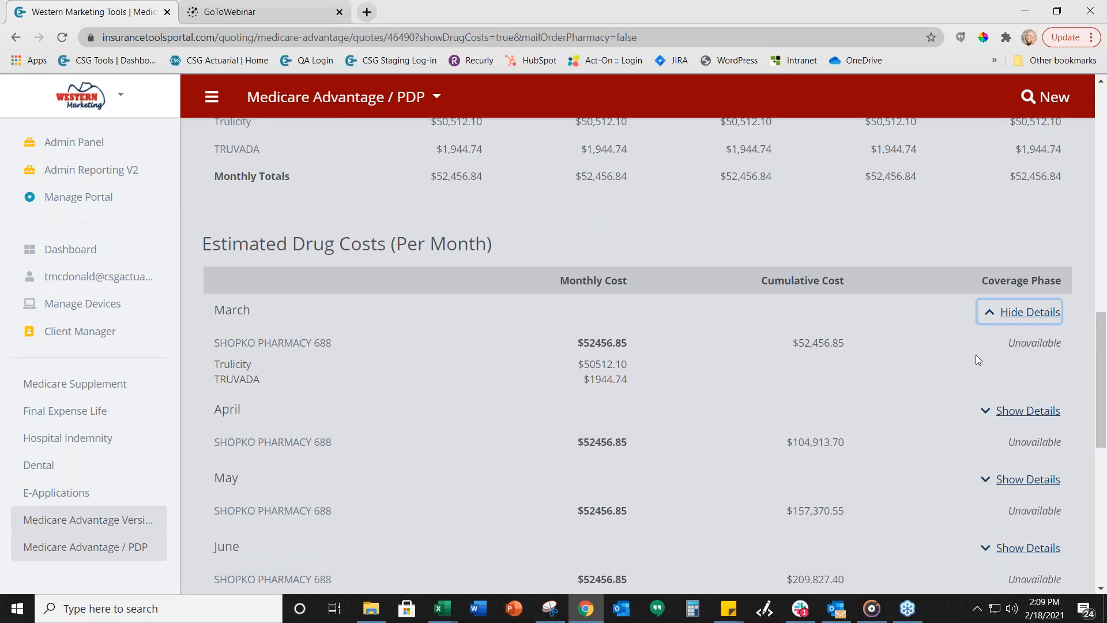
{"action": "left_click", "coordinate": [1023, 316]}
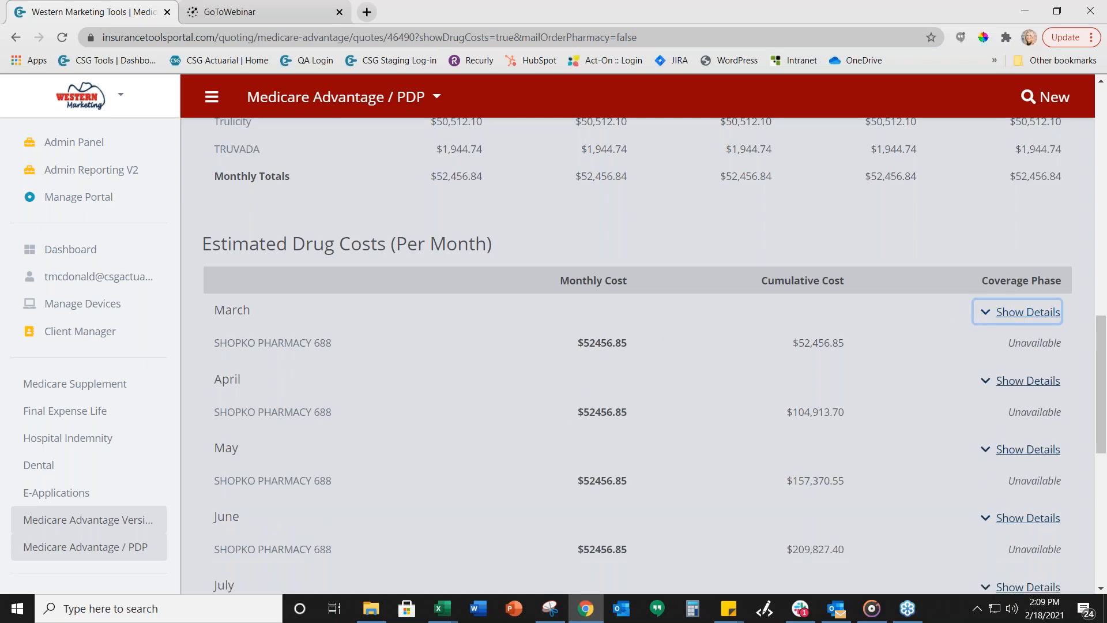
Read the estimated monthly and cumulative drug costs for the remaining months through December.
{"action": "scroll", "coordinate": [926, 322], "scroll_direction": "down", "scroll_amount": 6}
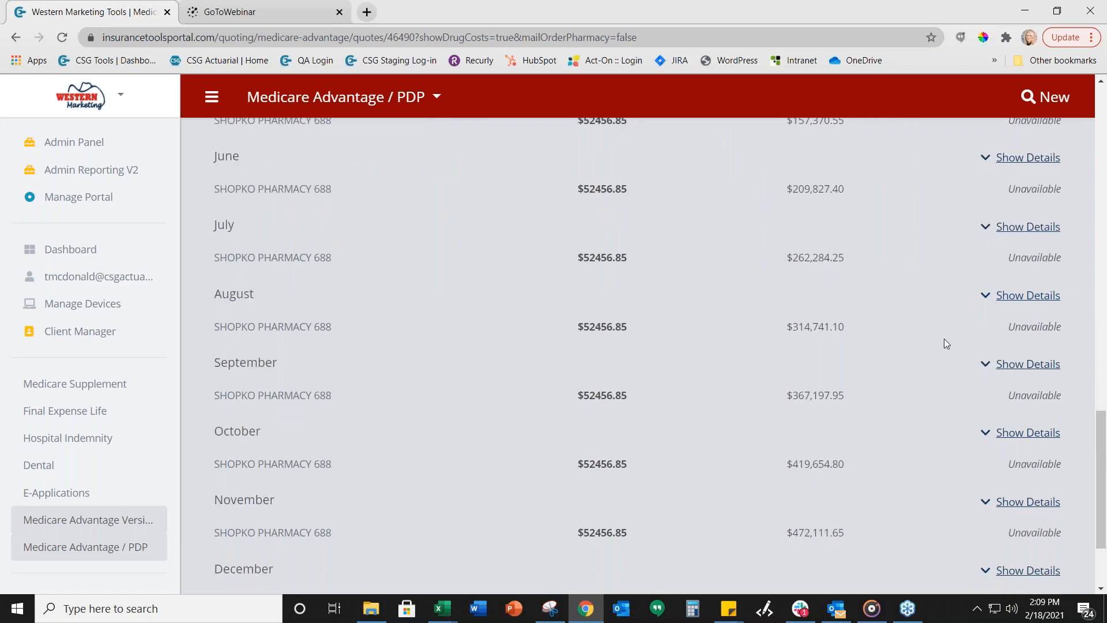
{"action": "scroll", "coordinate": [944, 340], "scroll_direction": "down", "scroll_amount": 2}
{"action": "scroll", "coordinate": [944, 344], "scroll_direction": "up", "scroll_amount": 9}
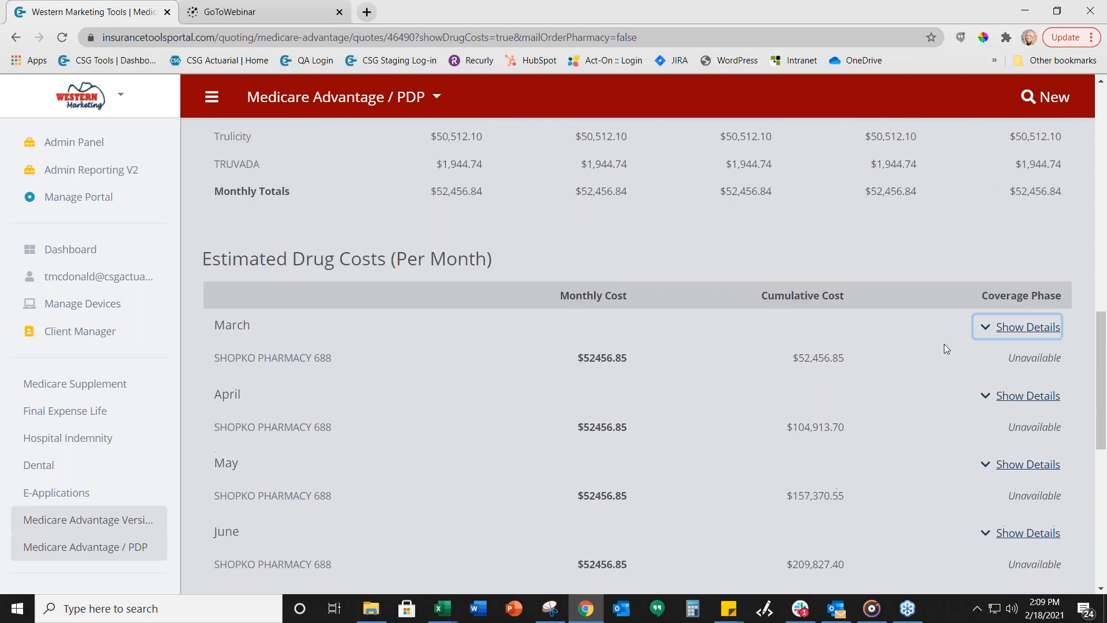
Show the plan's Carrier Resources and read the plan contact information.
{"action": "scroll", "coordinate": [942, 346], "scroll_direction": "up", "scroll_amount": 9}
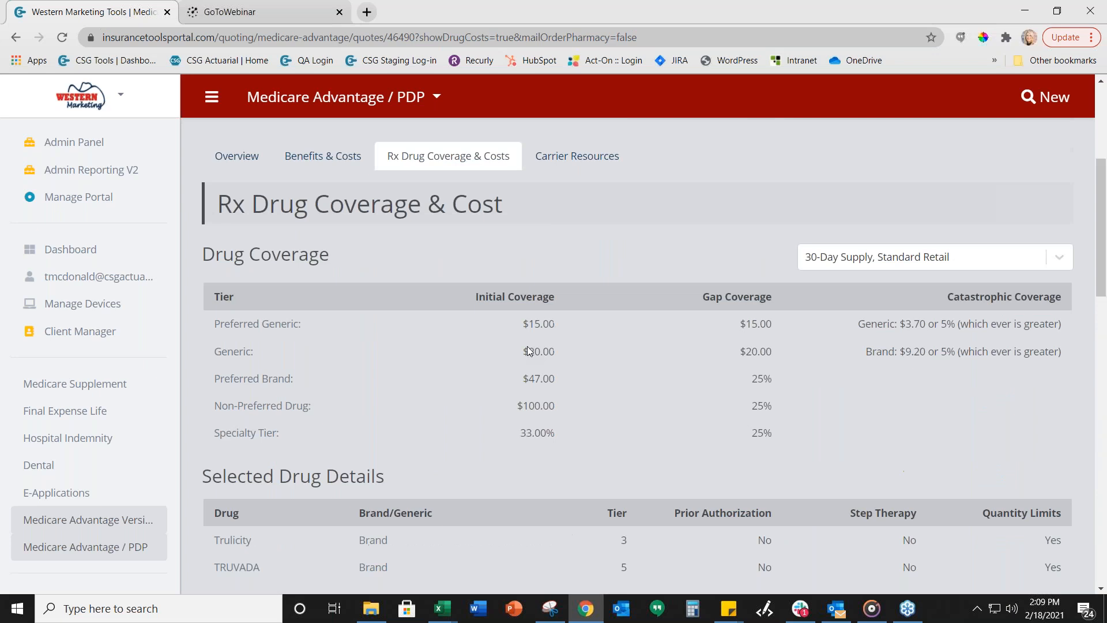
{"action": "scroll", "coordinate": [529, 350], "scroll_direction": "up", "scroll_amount": 1}
{"action": "left_click", "coordinate": [560, 230]}
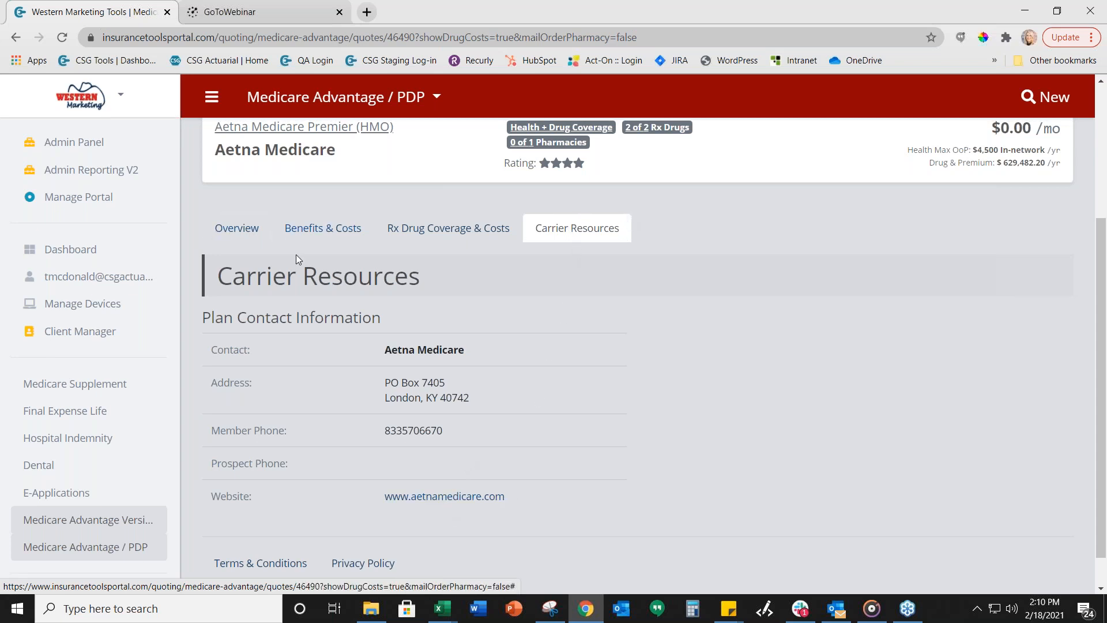
{"action": "scroll", "coordinate": [296, 254], "scroll_direction": "up", "scroll_amount": 3}
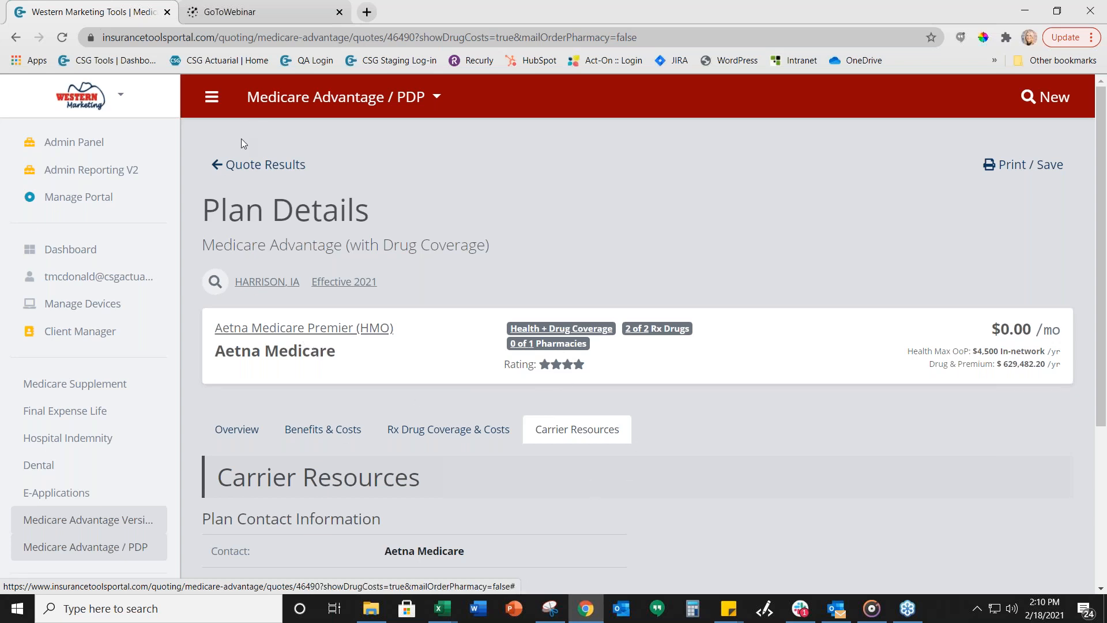
Return to the quote results and select Aetna Medicare Premier (HMO) and Aetna Medicare Premier (PPO) for comparison.
{"action": "left_click", "coordinate": [257, 167]}
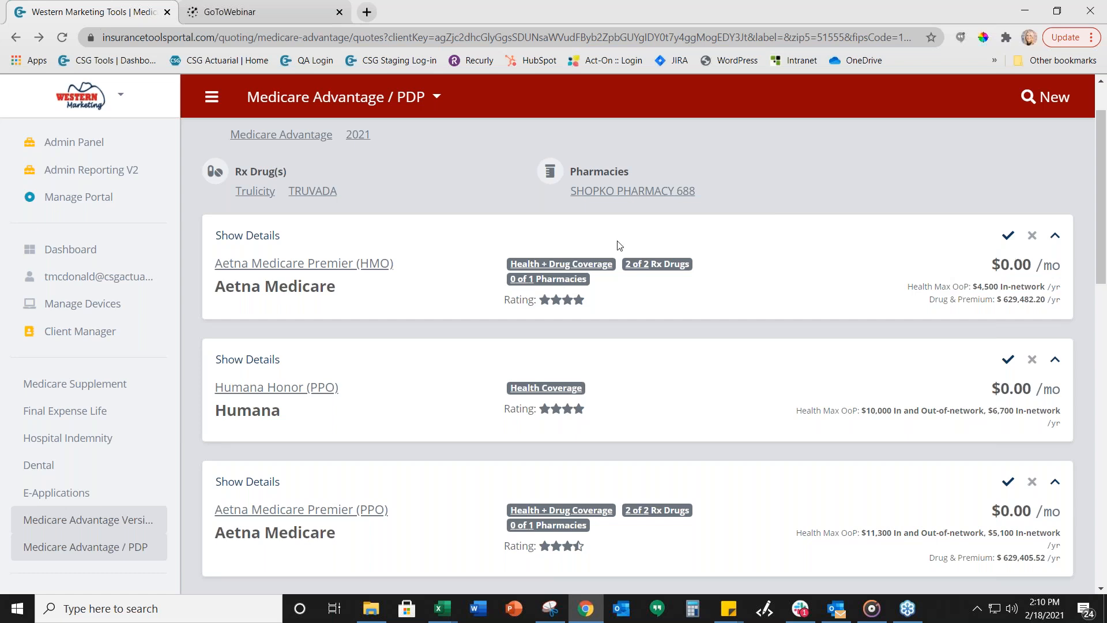
{"action": "left_click", "coordinate": [1008, 237]}
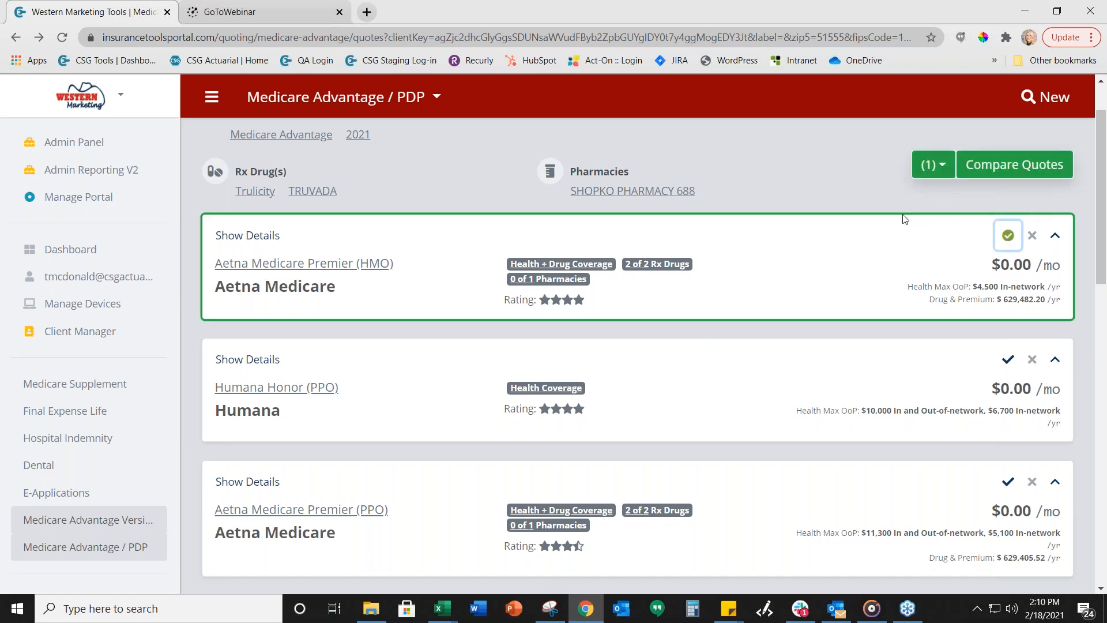
{"action": "scroll", "coordinate": [888, 321], "scroll_direction": "down", "scroll_amount": 1}
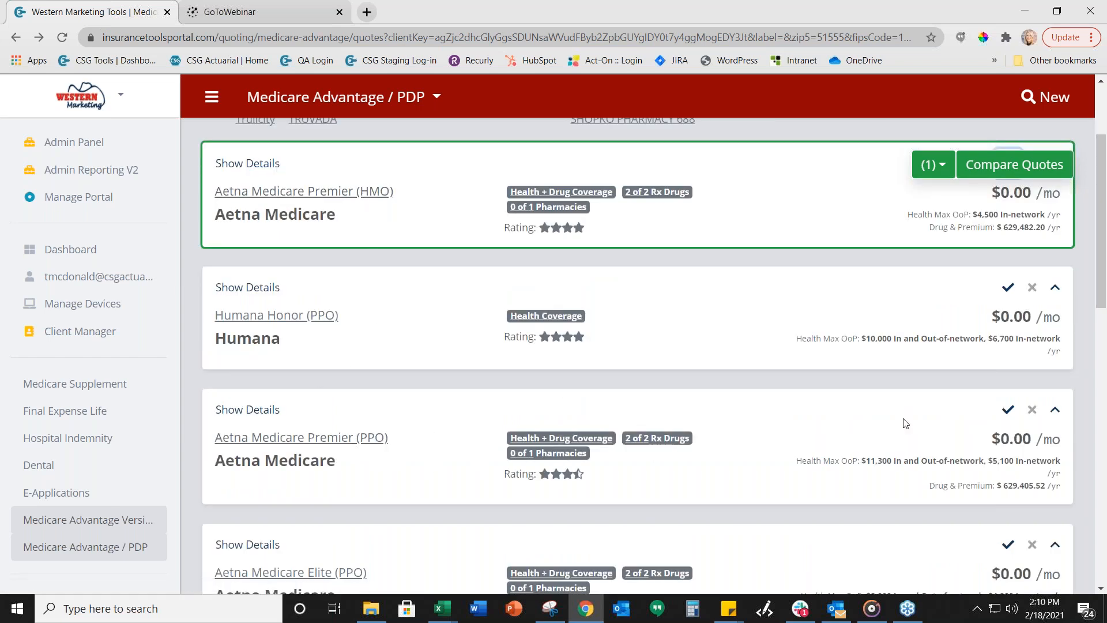
{"action": "scroll", "coordinate": [1038, 374], "scroll_direction": "down", "scroll_amount": 1}
{"action": "left_click", "coordinate": [1008, 338]}
{"action": "scroll", "coordinate": [901, 347], "scroll_direction": "up", "scroll_amount": 2}
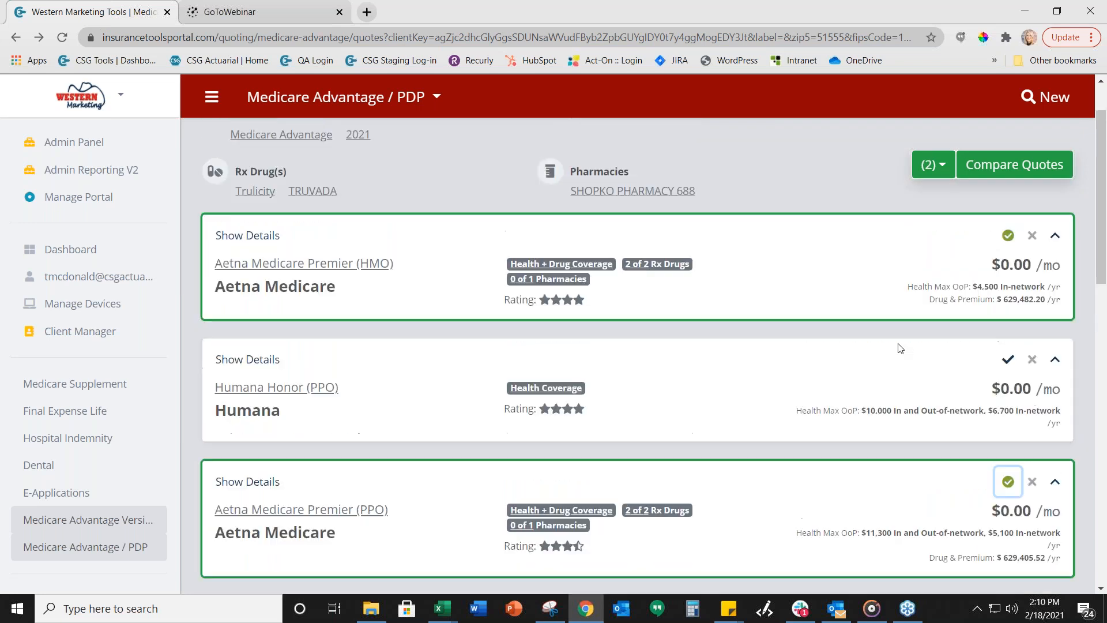
Check which quotes are selected for comparison and open the side-by-side plan comparison.
{"action": "left_click", "coordinate": [931, 165]}
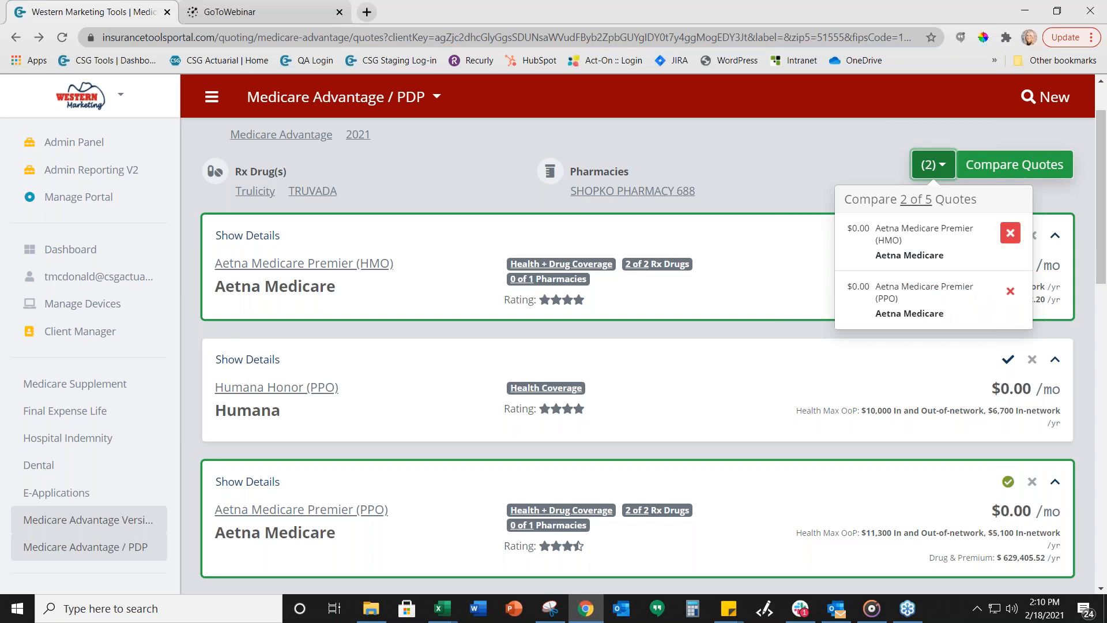
{"action": "left_click", "coordinate": [1068, 189]}
{"action": "left_click", "coordinate": [1024, 167]}
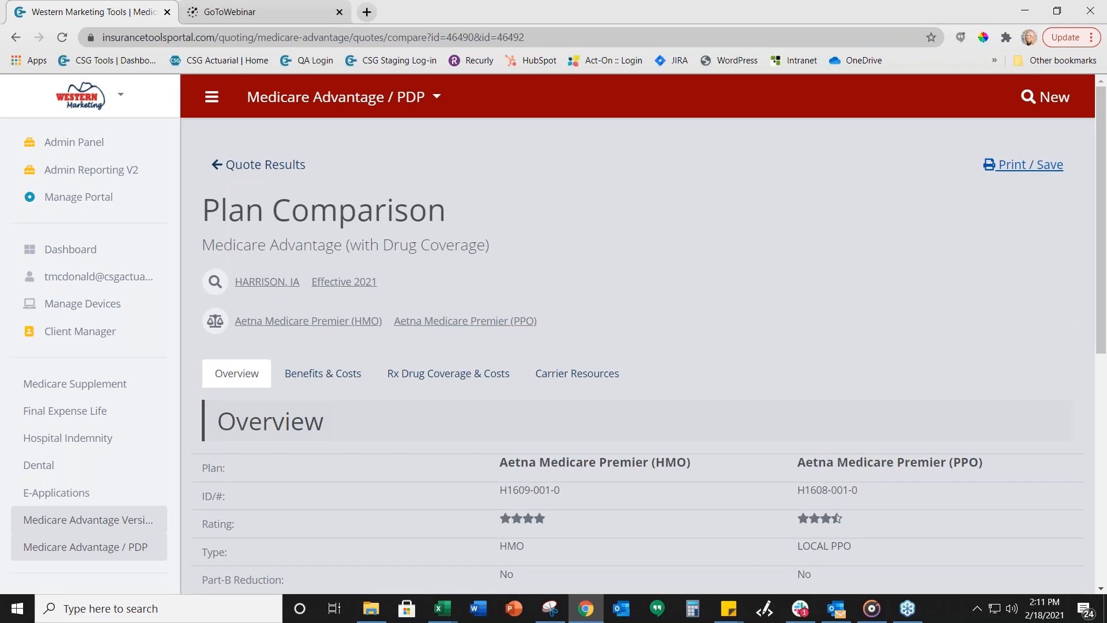
Read the comparison overview of both Aetna plans, from ratings and premiums through deductibles and copays.
{"action": "scroll", "coordinate": [807, 250], "scroll_direction": "down", "scroll_amount": 3}
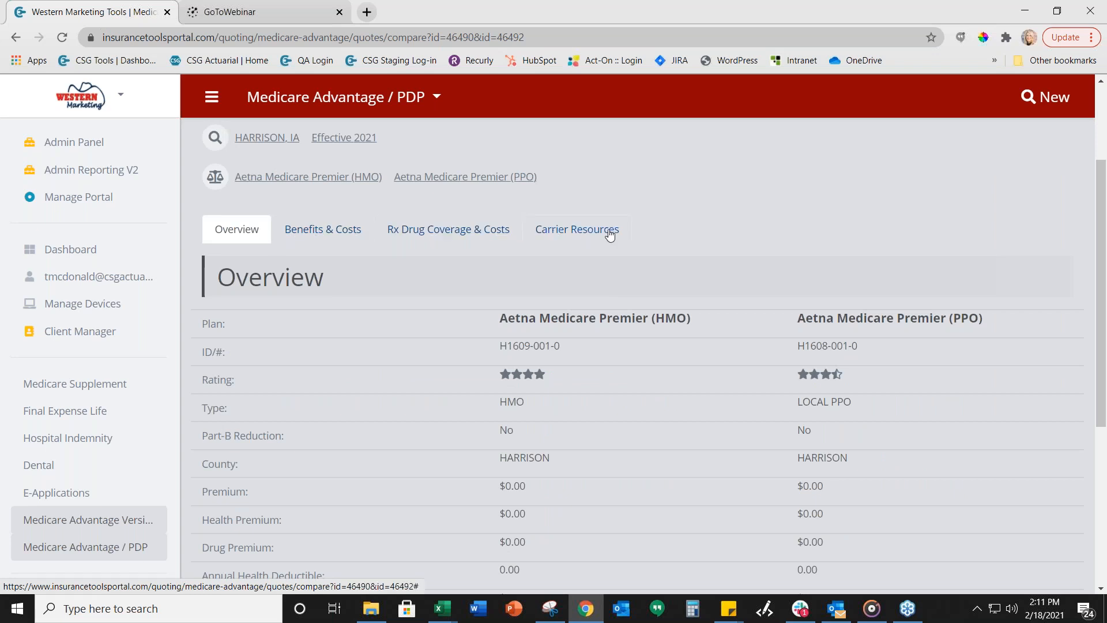
{"action": "scroll", "coordinate": [573, 365], "scroll_direction": "down", "scroll_amount": 1}
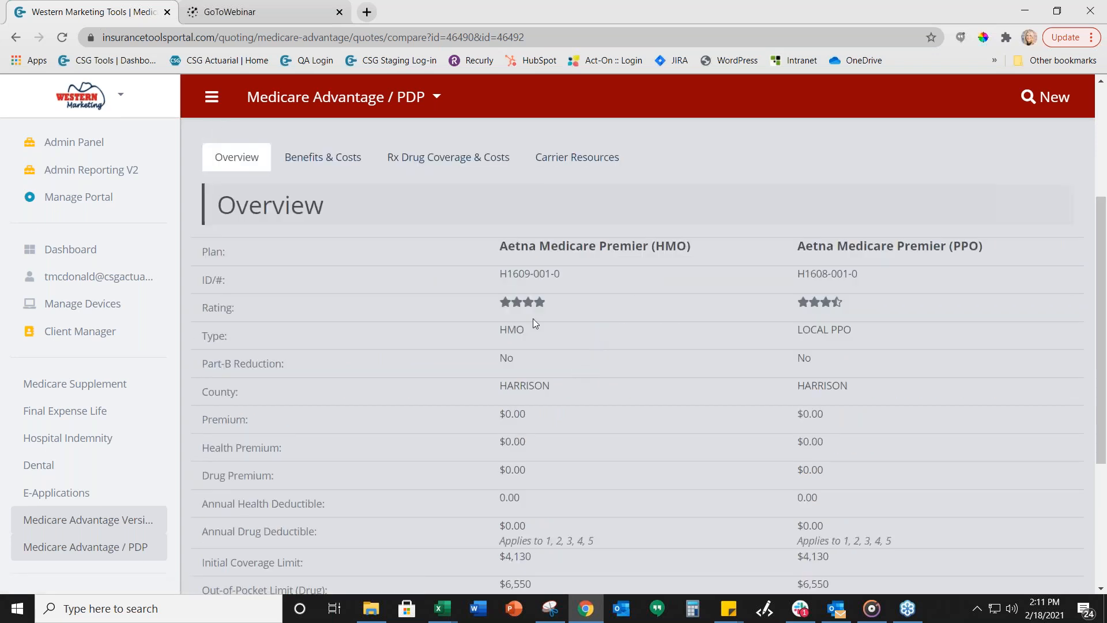
{"action": "scroll", "coordinate": [508, 490], "scroll_direction": "down", "scroll_amount": 2}
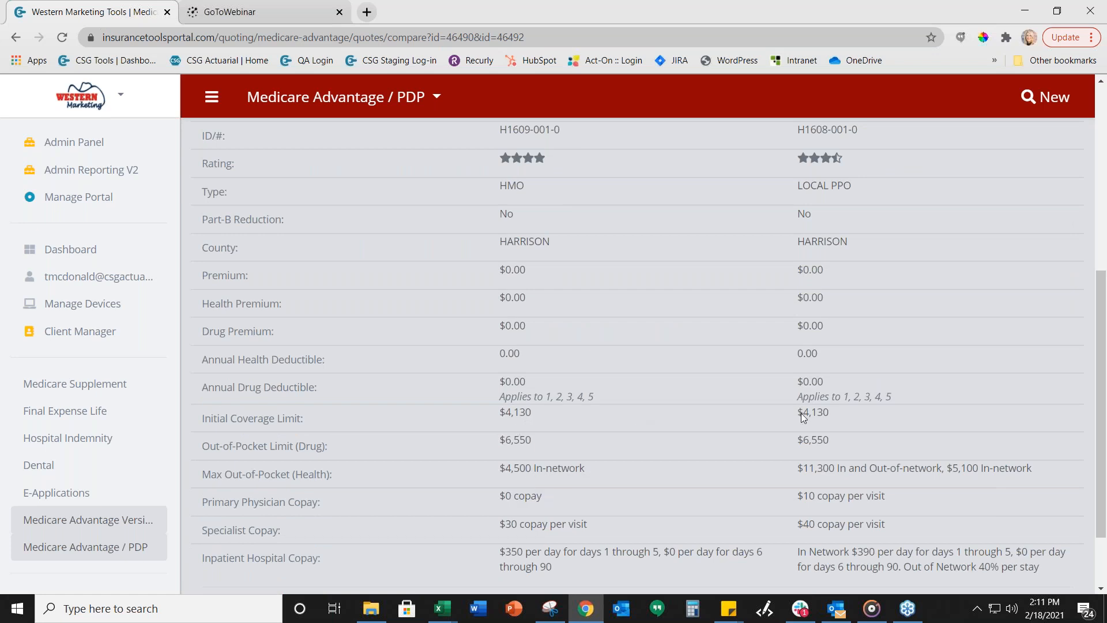
{"action": "scroll", "coordinate": [601, 442], "scroll_direction": "down", "scroll_amount": 1}
{"action": "scroll", "coordinate": [594, 451], "scroll_direction": "up", "scroll_amount": 5}
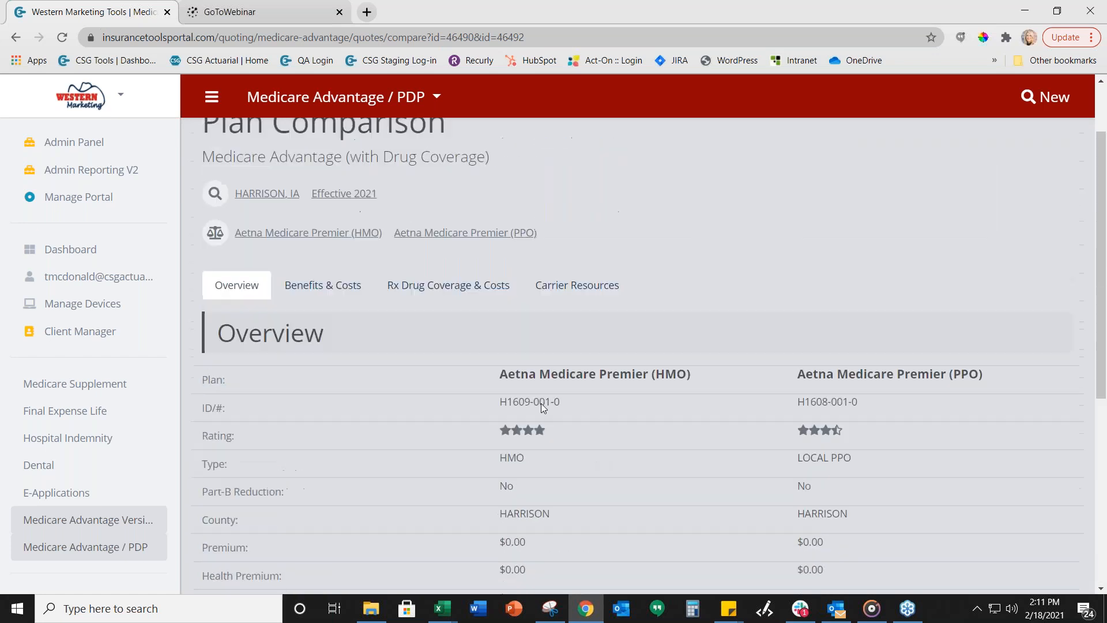
Show the compared plans' Benefits & Costs and their Rx Drug Coverage & Costs, and examine the drug coverage tiers.
{"action": "left_click", "coordinate": [346, 285]}
{"action": "left_click", "coordinate": [453, 290]}
{"action": "scroll", "coordinate": [454, 292], "scroll_direction": "down", "scroll_amount": 2}
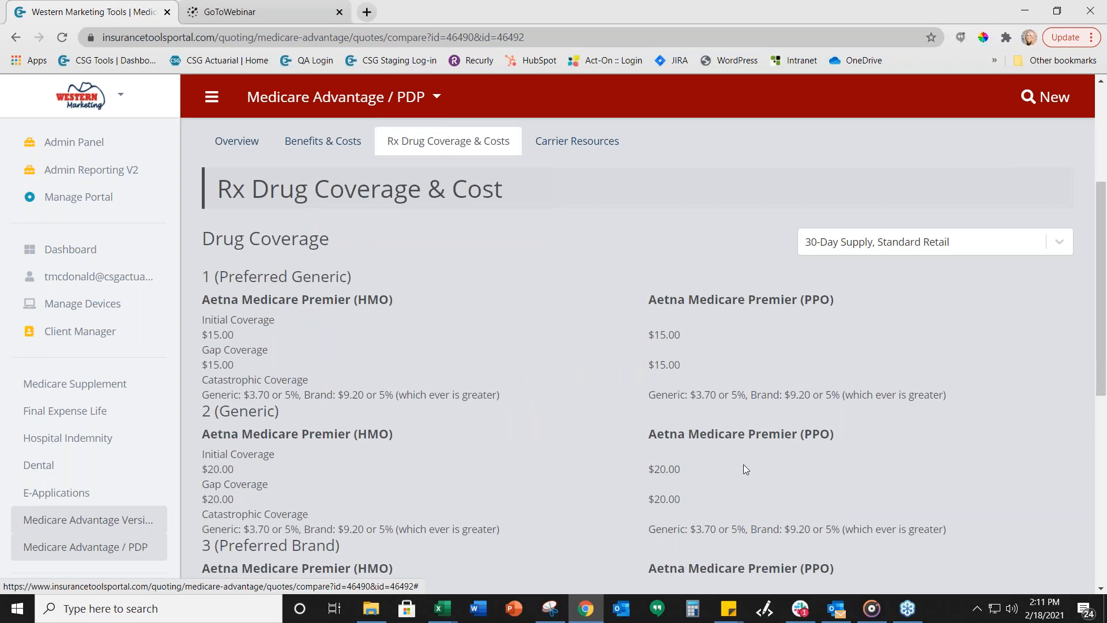
{"action": "scroll", "coordinate": [739, 469], "scroll_direction": "down", "scroll_amount": 1}
{"action": "scroll", "coordinate": [716, 441], "scroll_direction": "up", "scroll_amount": 5}
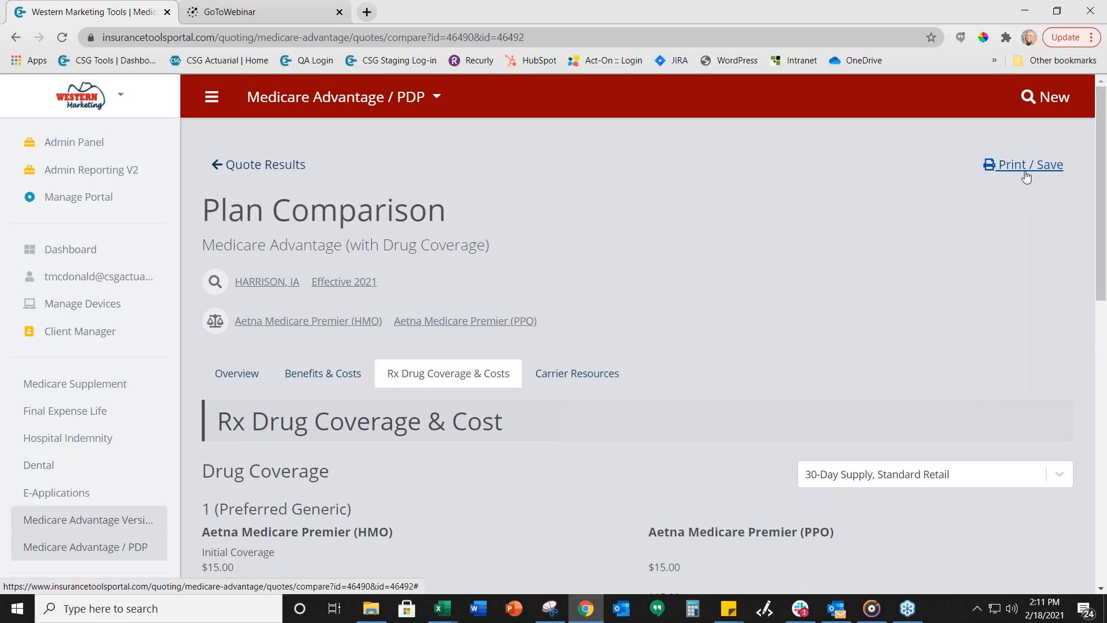
Return to the quote results and look through the listed Medicare Advantage plans and the search criteria.
{"action": "left_click", "coordinate": [230, 164]}
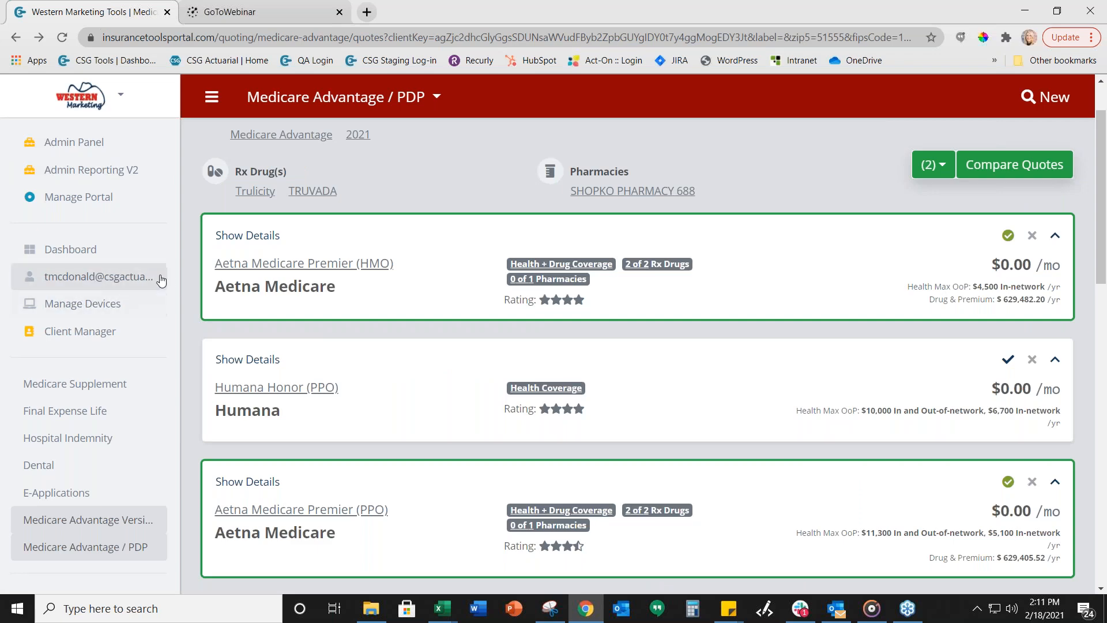
{"action": "scroll", "coordinate": [88, 552], "scroll_direction": "down", "scroll_amount": 1}
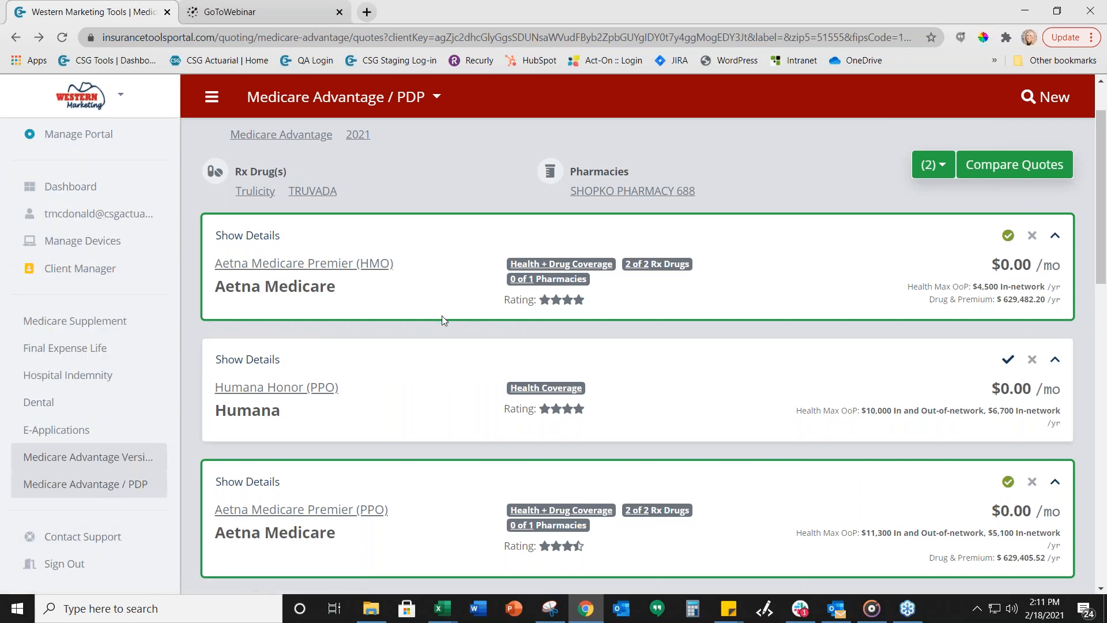
{"action": "scroll", "coordinate": [442, 316], "scroll_direction": "up", "scroll_amount": 2}
{"action": "scroll", "coordinate": [463, 321], "scroll_direction": "down", "scroll_amount": 5}
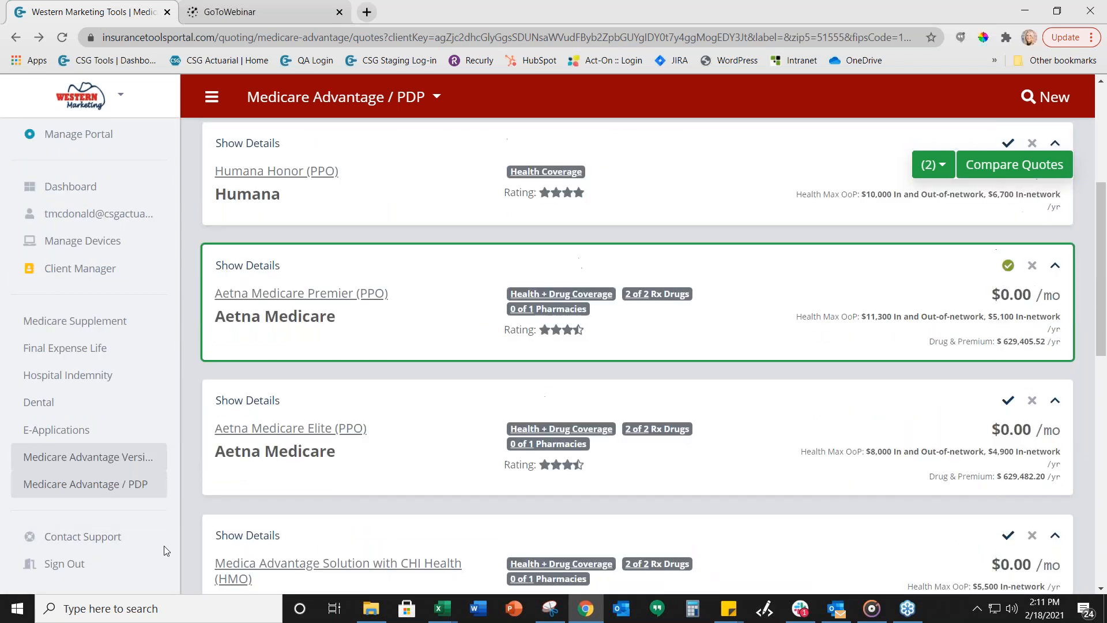
{"action": "scroll", "coordinate": [924, 333], "scroll_direction": "down", "scroll_amount": 3}
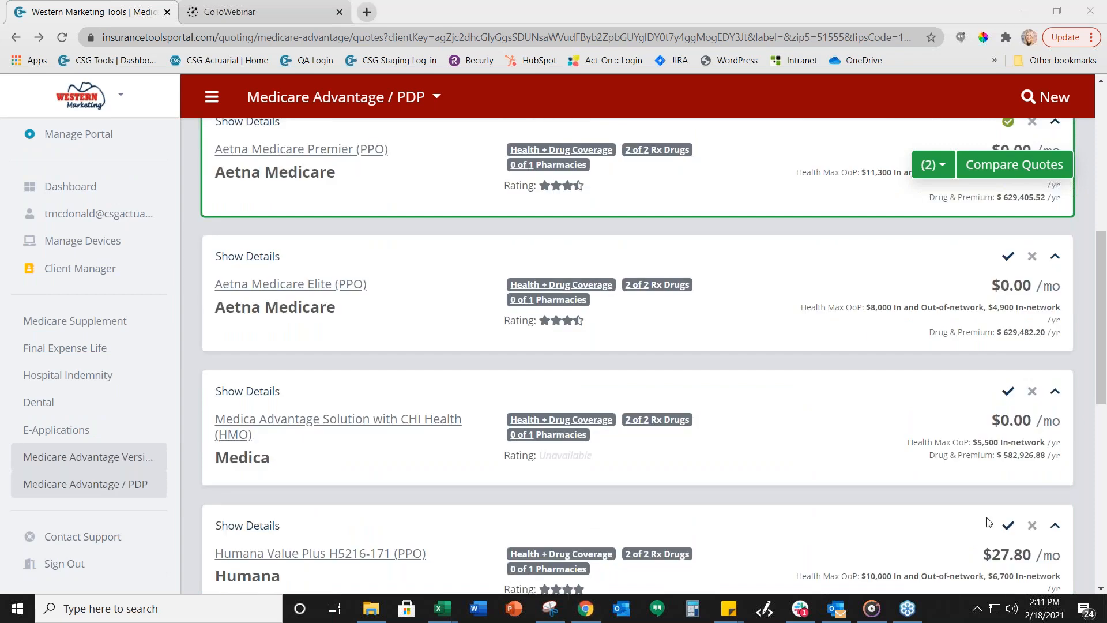
{"action": "scroll", "coordinate": [530, 311], "scroll_direction": "up", "scroll_amount": 8}
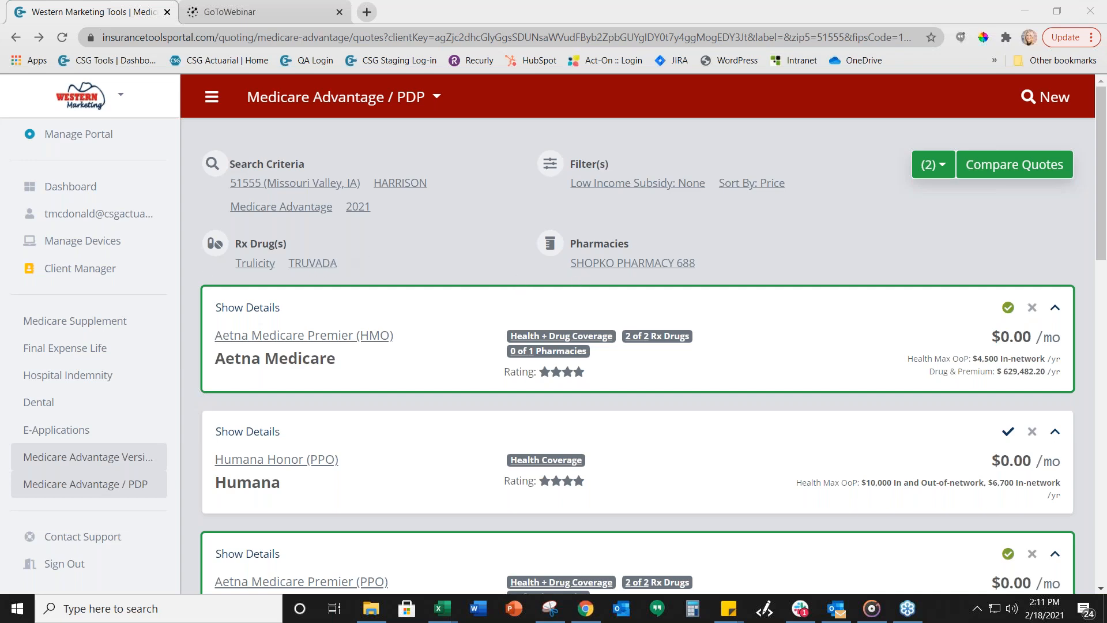
{"action": "scroll", "coordinate": [605, 282], "scroll_direction": "down", "scroll_amount": 3}
{"action": "scroll", "coordinate": [618, 297], "scroll_direction": "up", "scroll_amount": 3}
Go to the Dashboard, open the v2 beta Medicare Advantage / PDP quote search, and look over its search criteria.
{"action": "mouse_move", "coordinate": [328, 96]}
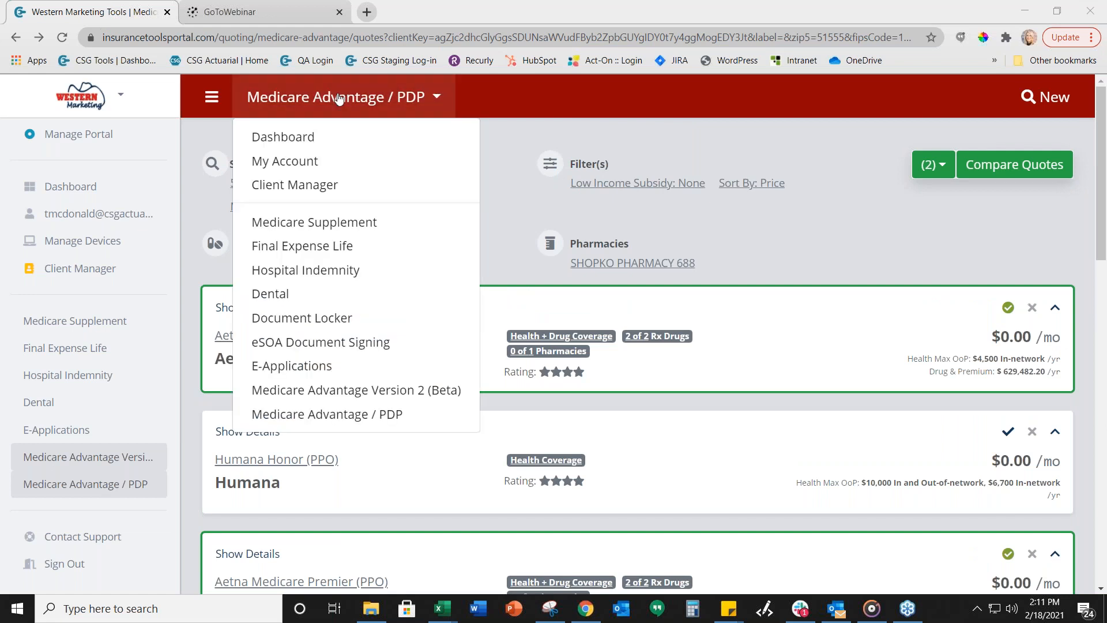
{"action": "left_click", "coordinate": [301, 146]}
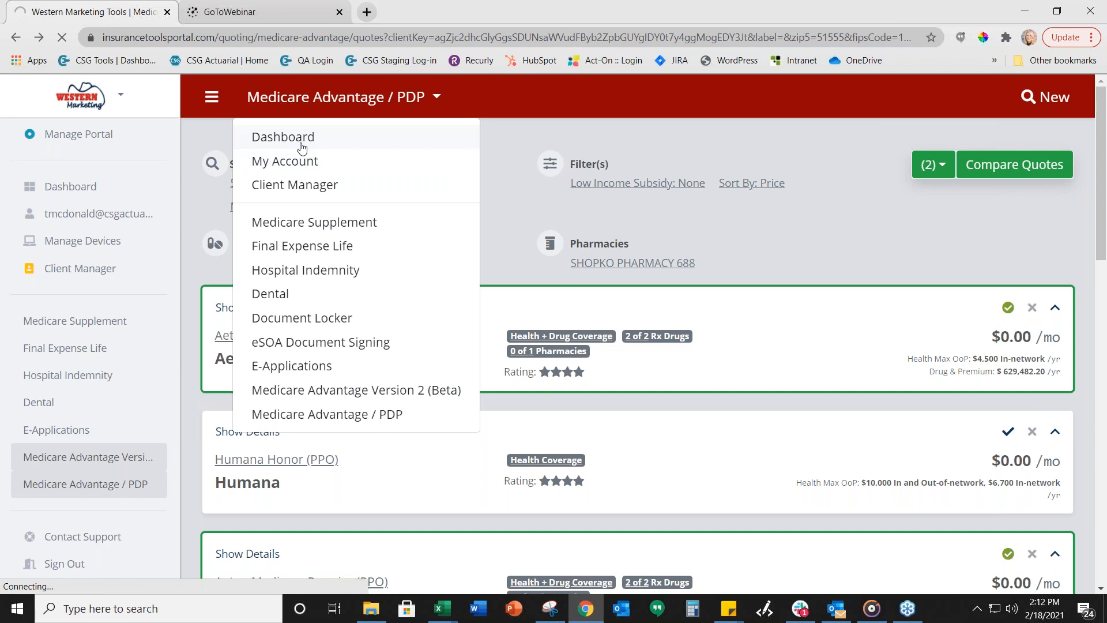
{"action": "scroll", "coordinate": [372, 240], "scroll_direction": "down", "scroll_amount": 1}
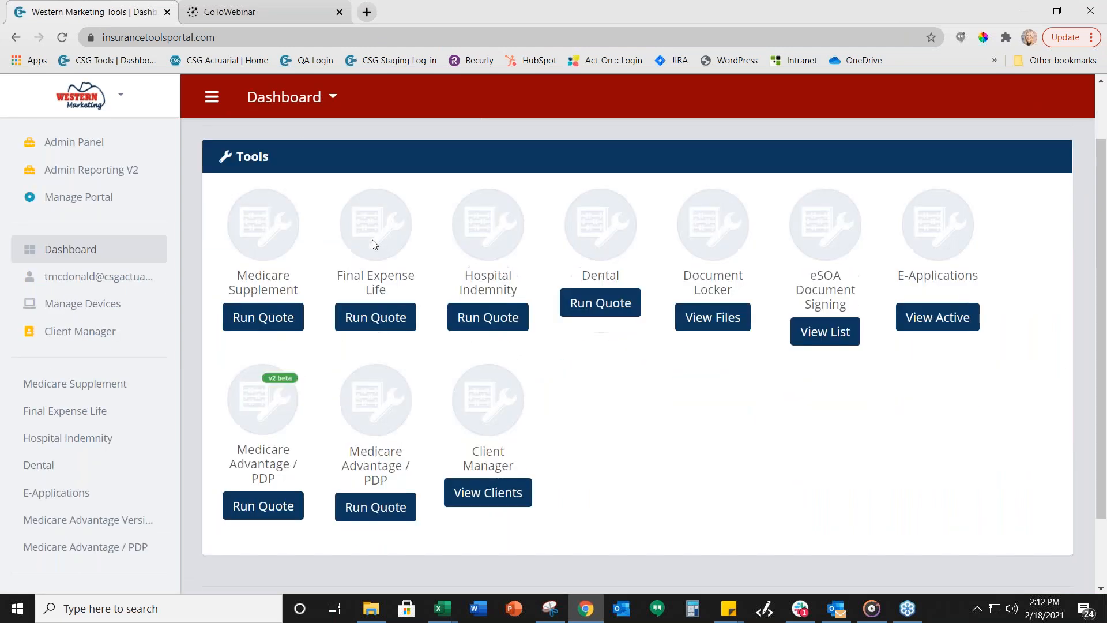
{"action": "left_click", "coordinate": [274, 513]}
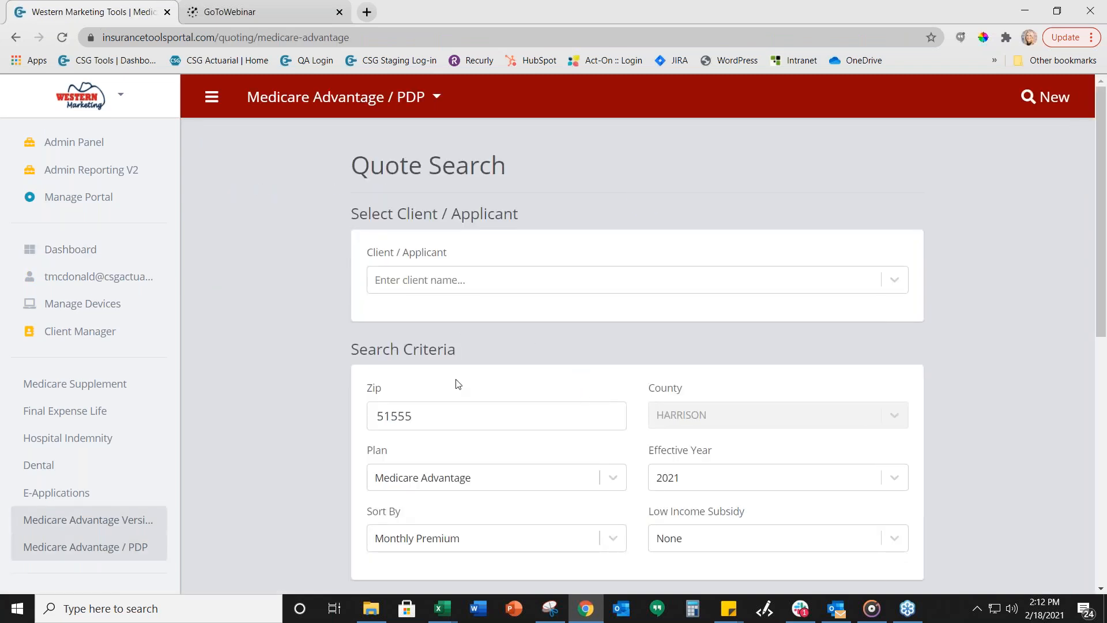
{"action": "scroll", "coordinate": [458, 385], "scroll_direction": "down", "scroll_amount": 1}
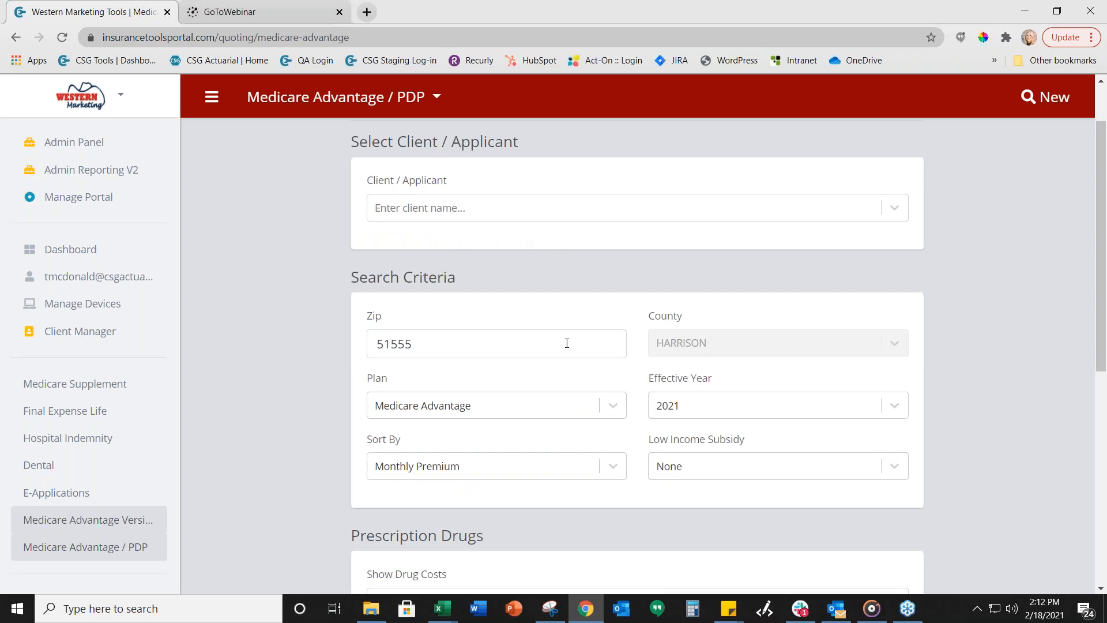
{"action": "scroll", "coordinate": [568, 343], "scroll_direction": "up", "scroll_amount": 1}
Open the Client Manager, look over its client list, and display the portal's list of available tools.
{"action": "left_click", "coordinate": [351, 98]}
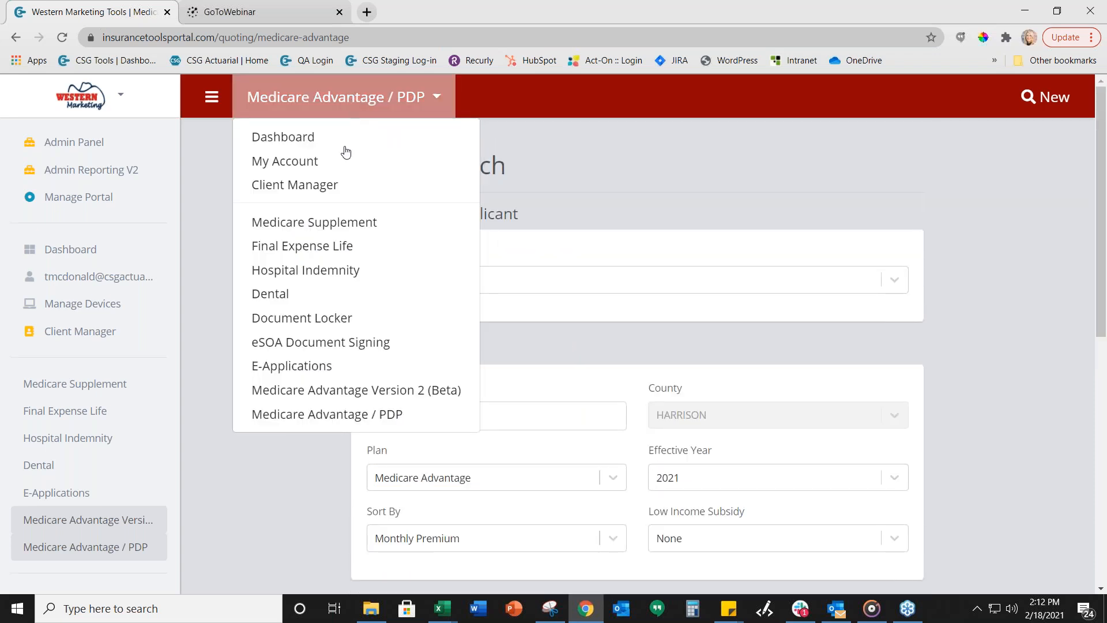
{"action": "left_click", "coordinate": [344, 189]}
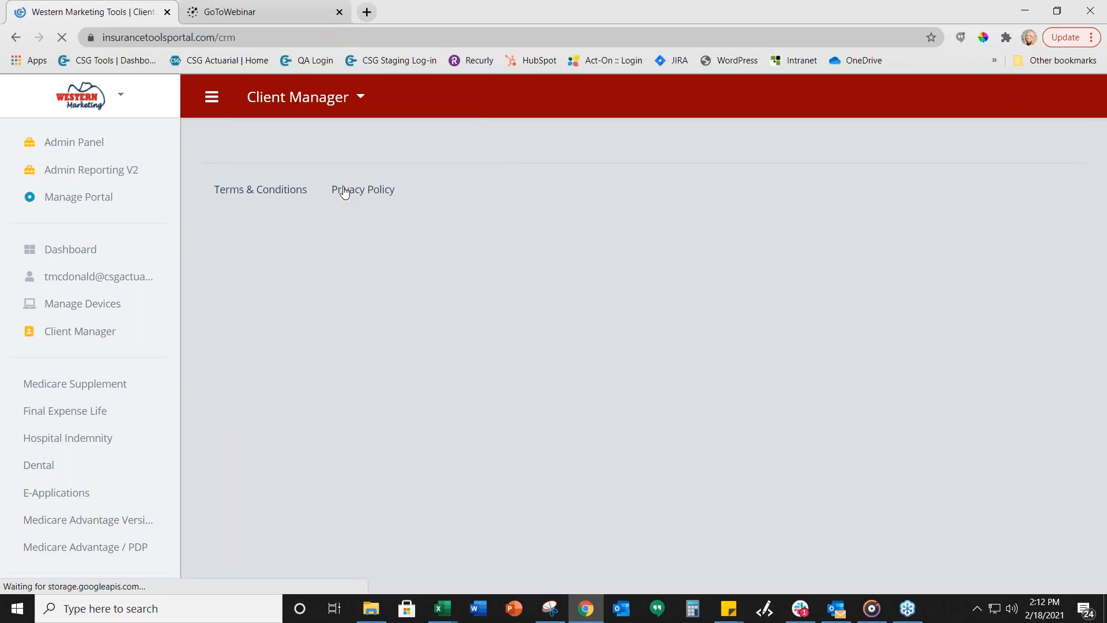
{"action": "scroll", "coordinate": [519, 363], "scroll_direction": "down", "scroll_amount": 3}
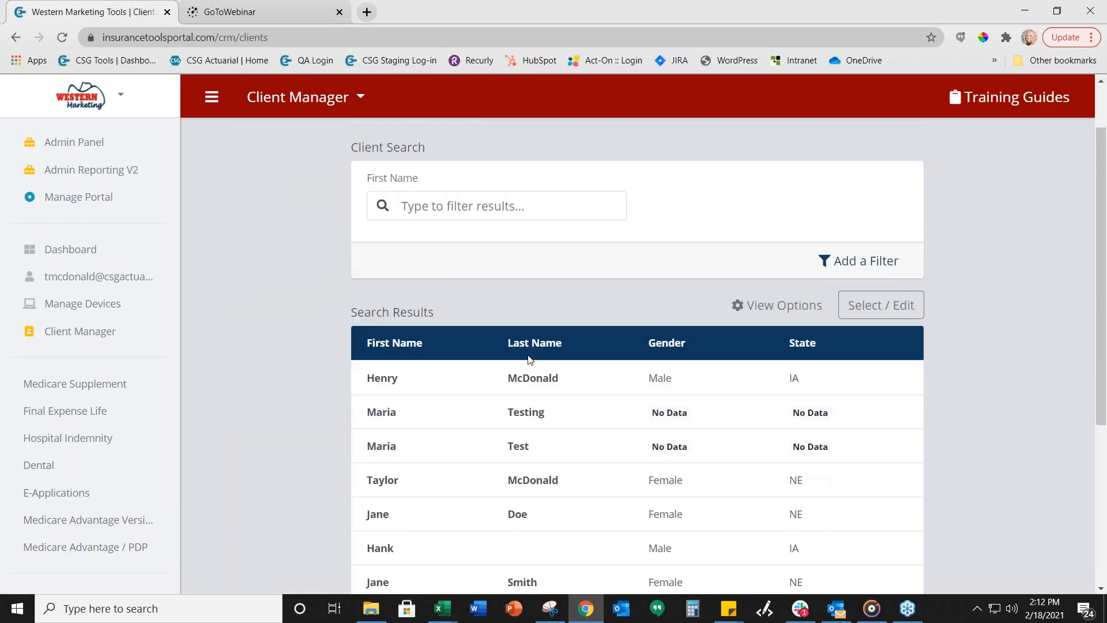
{"action": "scroll", "coordinate": [430, 367], "scroll_direction": "up", "scroll_amount": 3}
{"action": "left_click", "coordinate": [298, 97]}
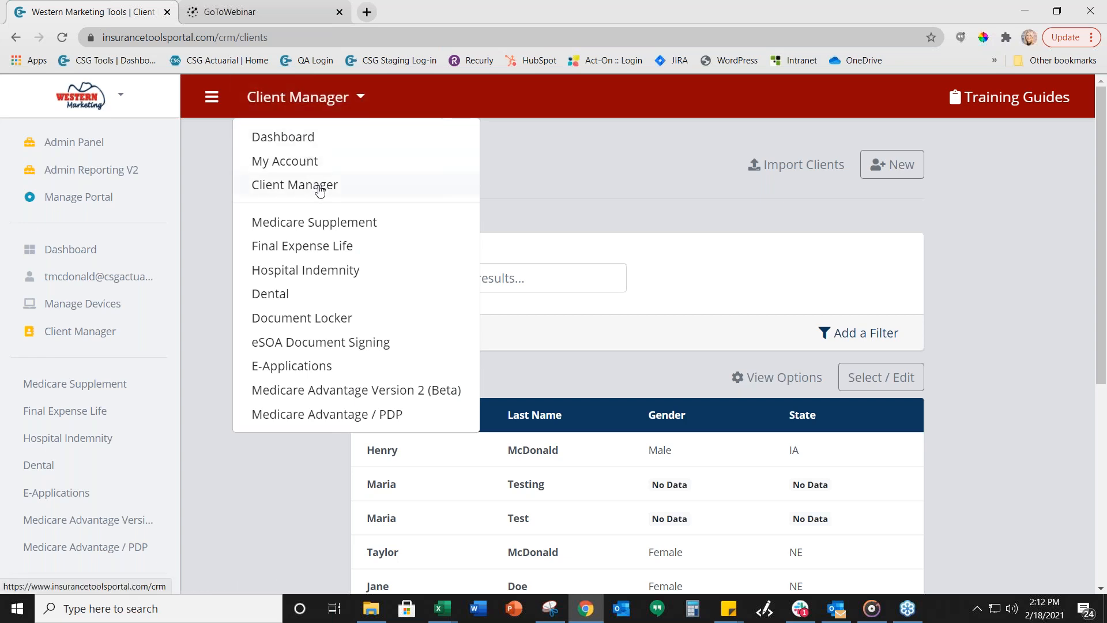
Open the form for creating a new client, look over its basic information fields, and return to My Clients.
{"action": "left_click", "coordinate": [584, 172]}
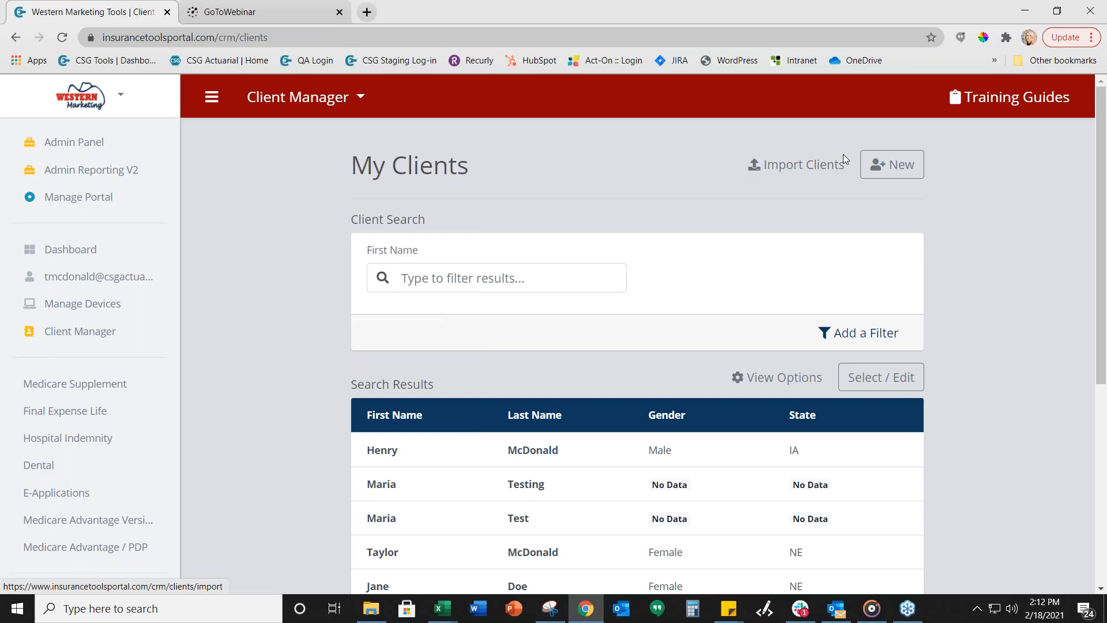
{"action": "left_click", "coordinate": [878, 168]}
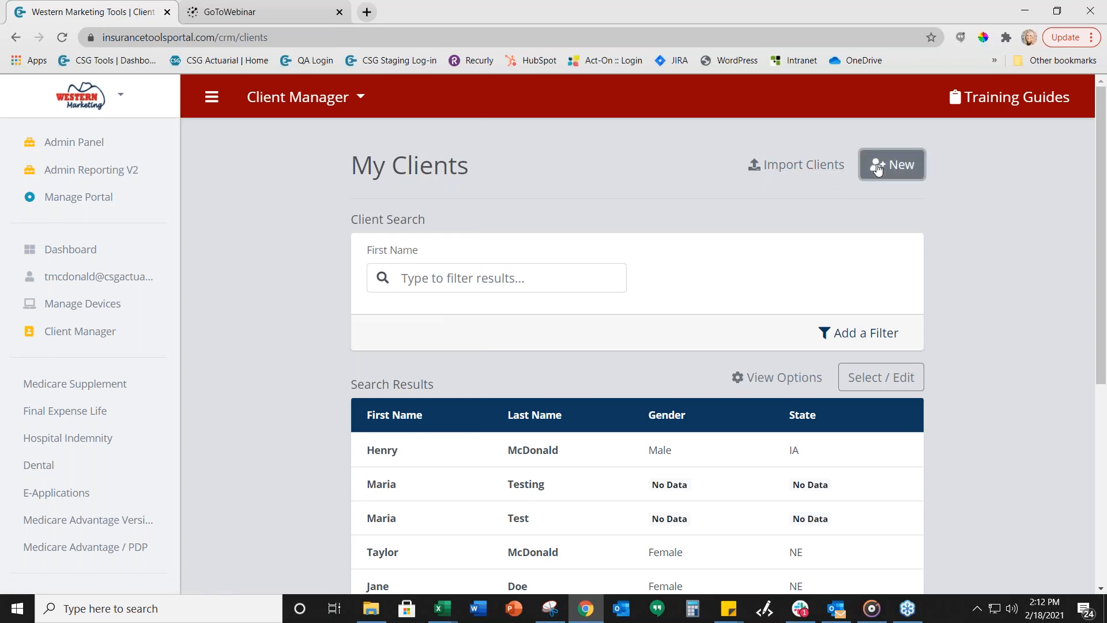
{"action": "scroll", "coordinate": [561, 299], "scroll_direction": "down", "scroll_amount": 1}
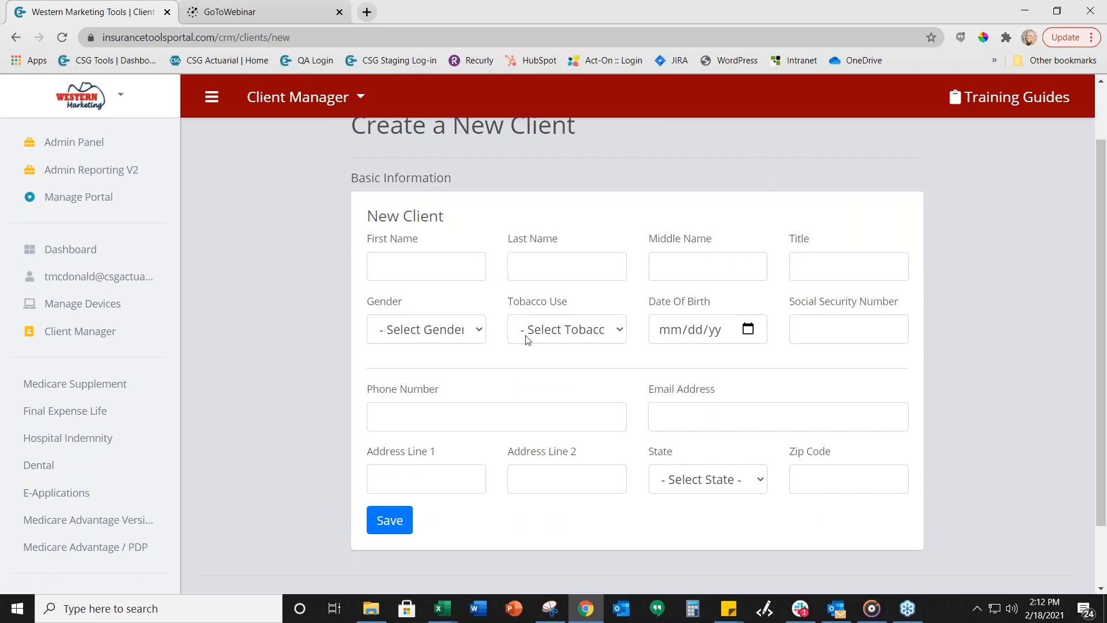
{"action": "scroll", "coordinate": [676, 412], "scroll_direction": "up", "scroll_amount": 2}
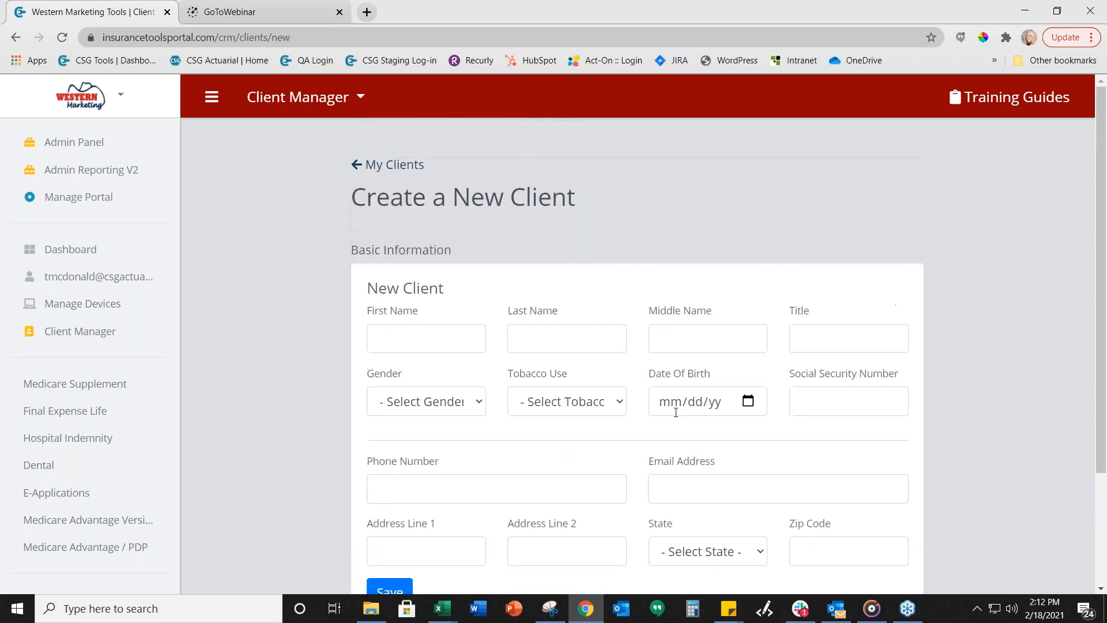
{"action": "left_click", "coordinate": [395, 164]}
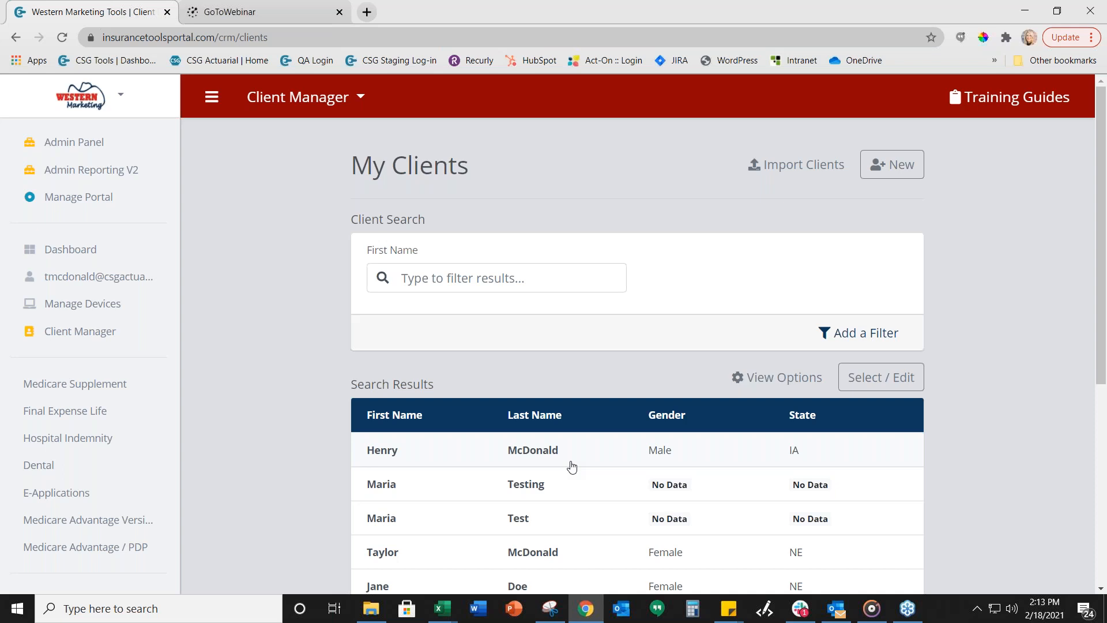
Display the portal's list of available tools, go to the Dashboard, and look over its quoting and client tools.
{"action": "left_click", "coordinate": [296, 97]}
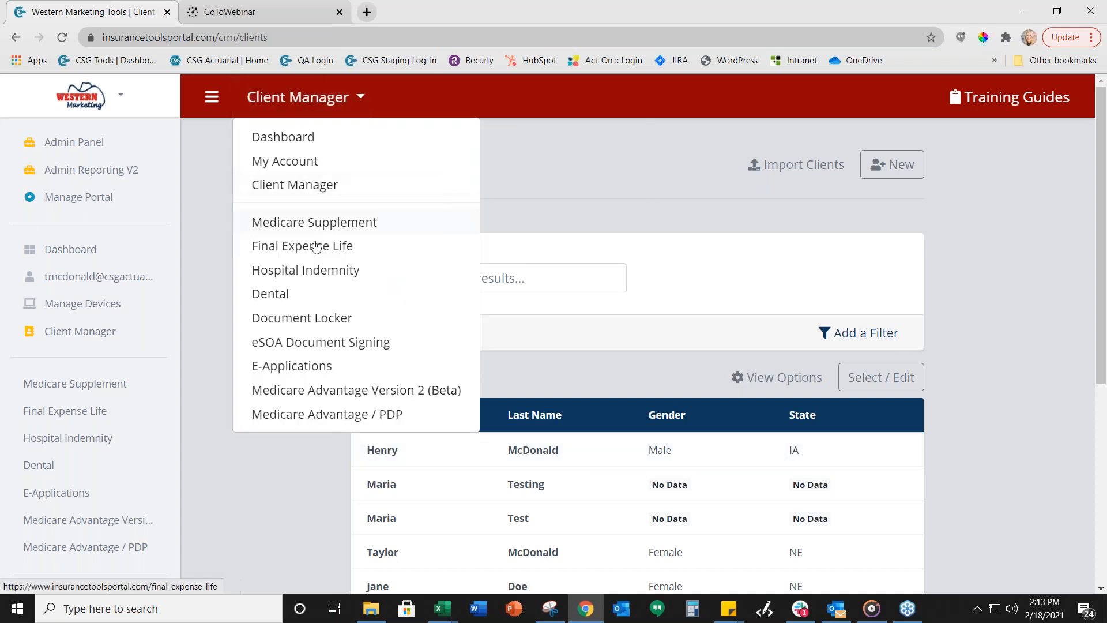
{"action": "left_click", "coordinate": [510, 189]}
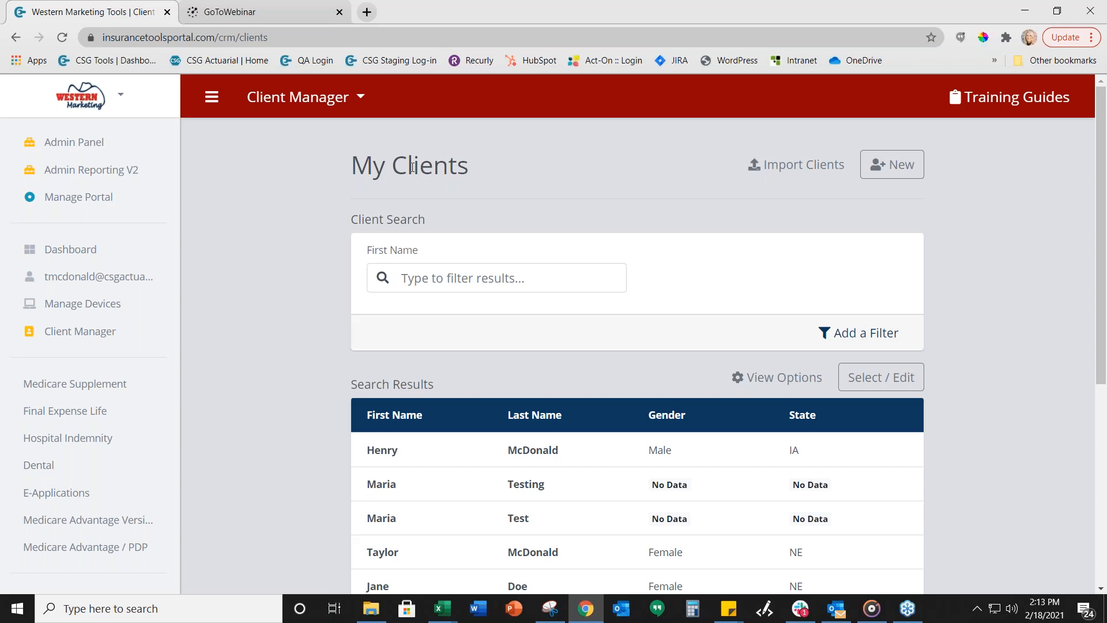
{"action": "left_click", "coordinate": [299, 97]}
{"action": "left_click", "coordinate": [275, 137]}
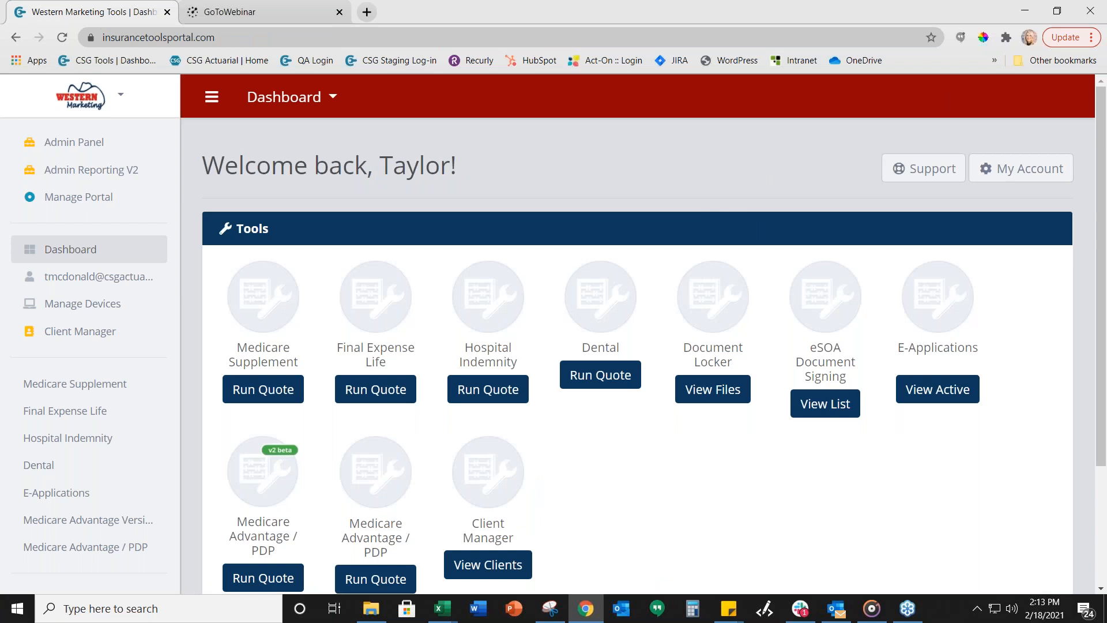
{"action": "scroll", "coordinate": [534, 390], "scroll_direction": "down", "scroll_amount": 1}
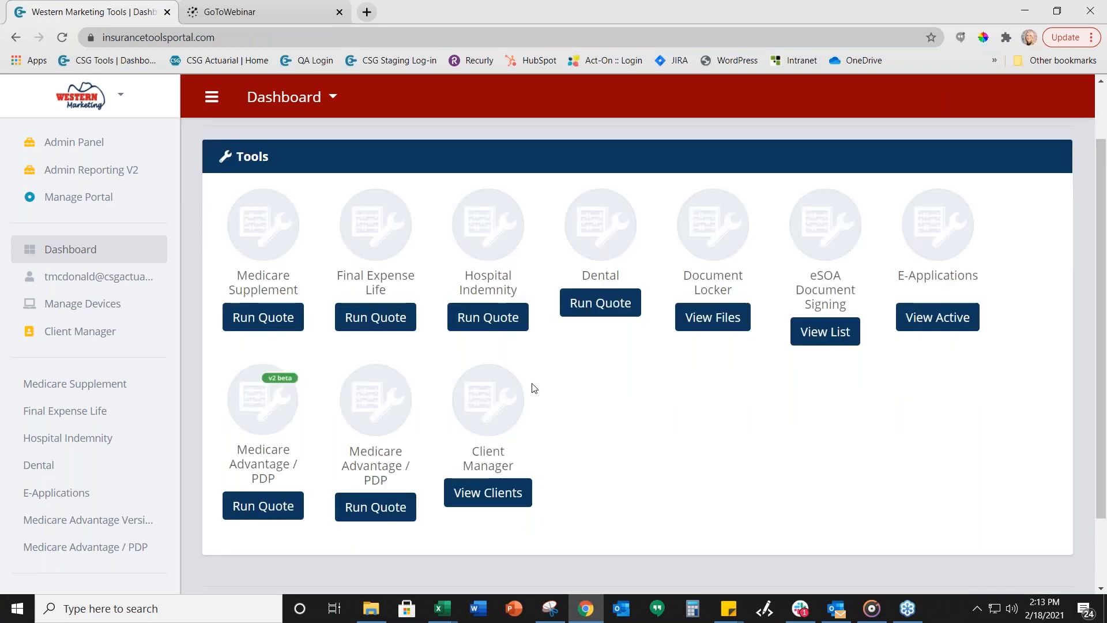
{"action": "left_click", "coordinate": [702, 590]}
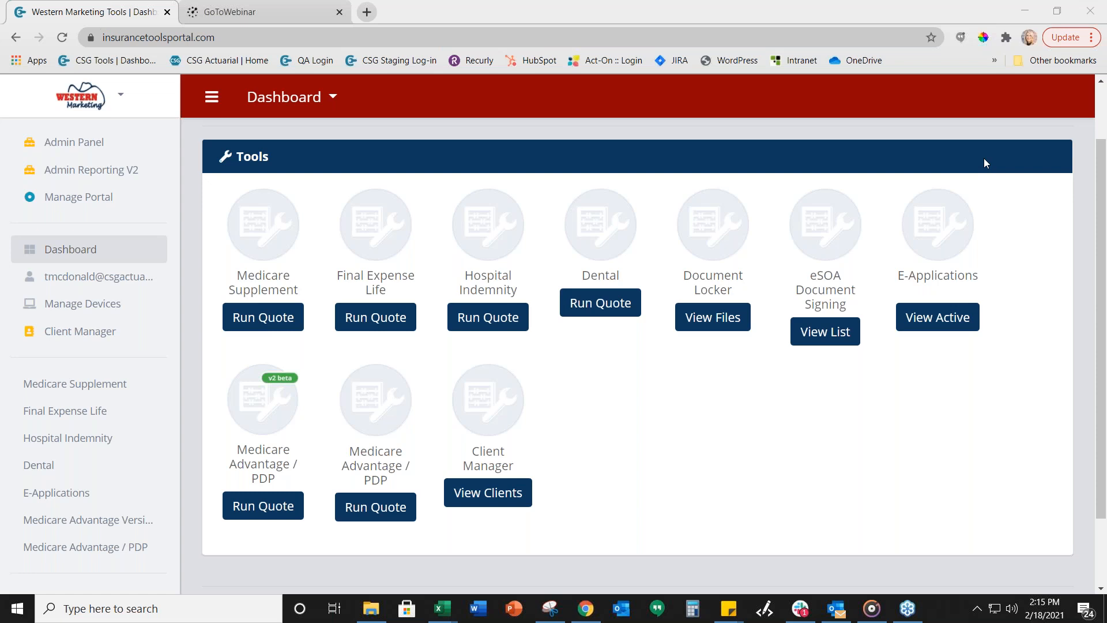
Start a v2 beta Medicare Advantage / PDP quote and choose the first listed client as the applicant.
{"action": "scroll", "coordinate": [694, 450], "scroll_direction": "down", "scroll_amount": 1}
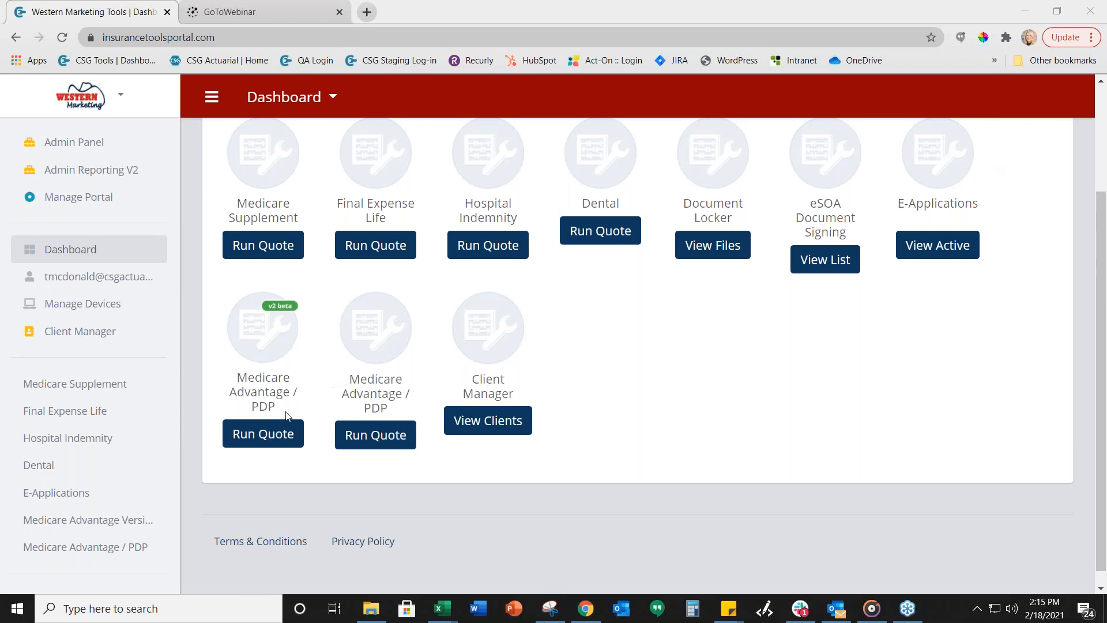
{"action": "left_click", "coordinate": [266, 439]}
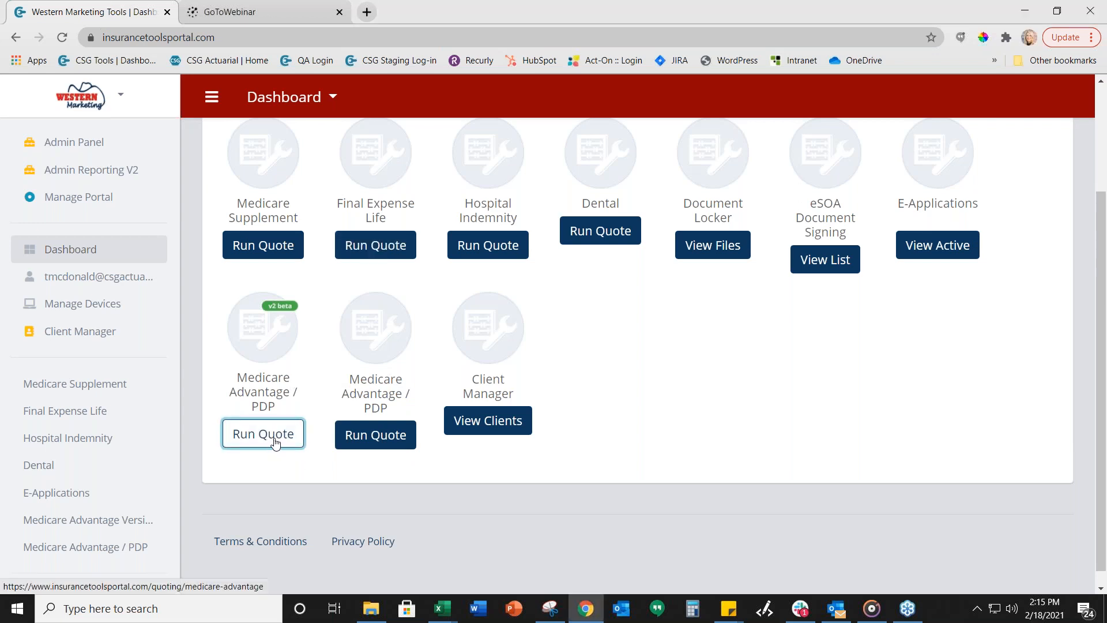
{"action": "left_click", "coordinate": [244, 437]}
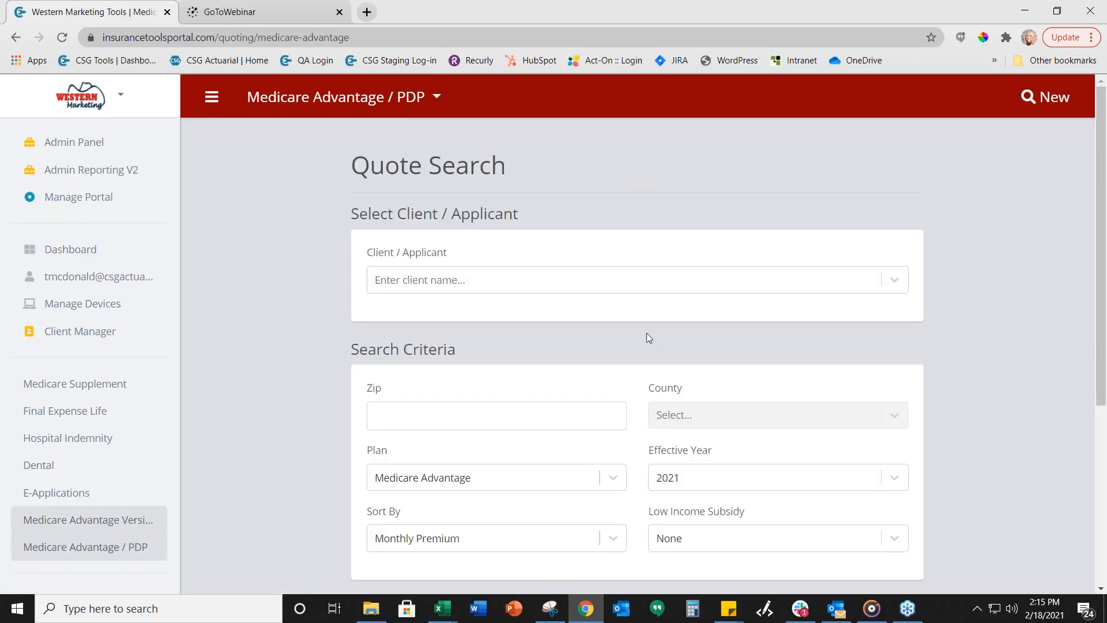
{"action": "scroll", "coordinate": [646, 333], "scroll_direction": "down", "scroll_amount": 4}
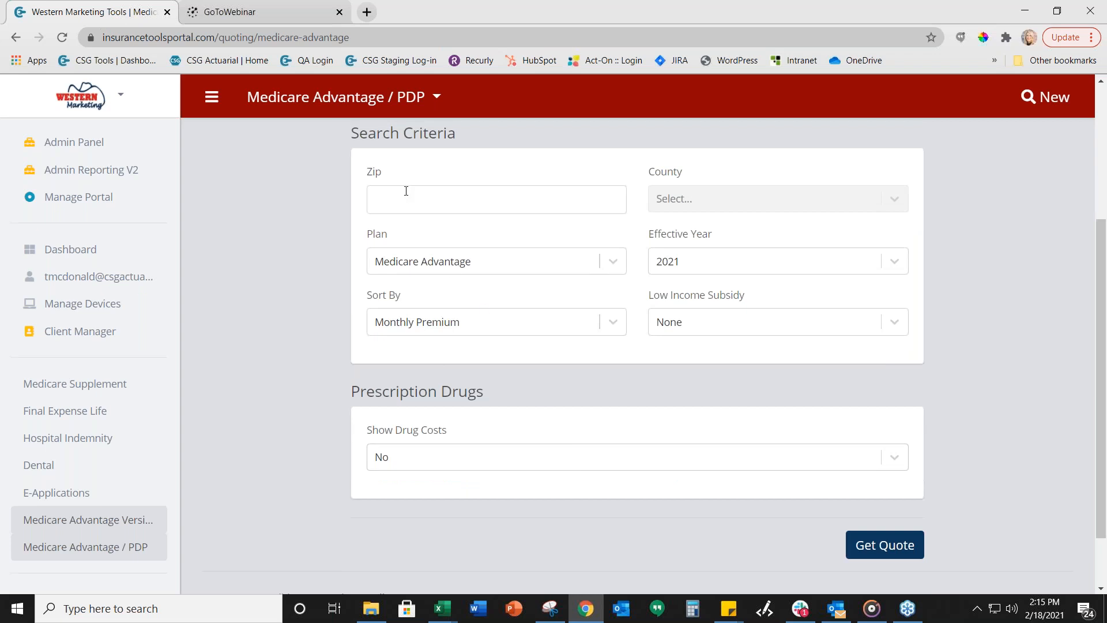
{"action": "scroll", "coordinate": [407, 173], "scroll_direction": "up", "scroll_amount": 1}
{"action": "left_click", "coordinate": [408, 141]}
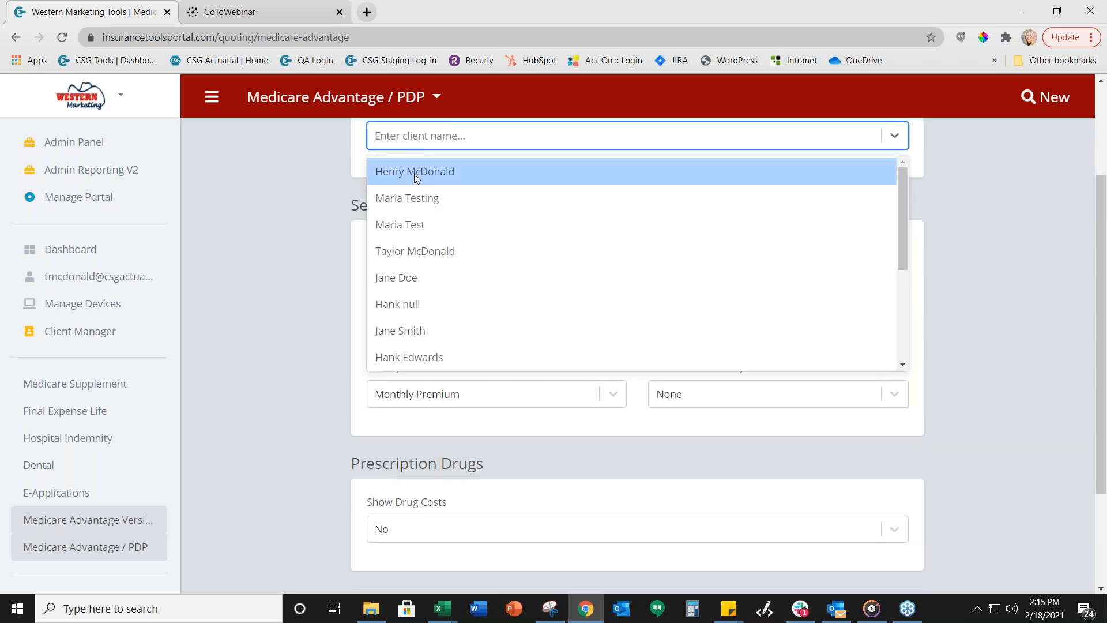
{"action": "left_click", "coordinate": [414, 173]}
Edit the applicant's preferred pharmacies and select Eby Drug Store (Logan), Inc and No Frills Pharmacy LLC in addition to Shopko.
{"action": "scroll", "coordinate": [490, 427], "scroll_direction": "down", "scroll_amount": 5}
{"action": "scroll", "coordinate": [485, 491], "scroll_direction": "down", "scroll_amount": 3}
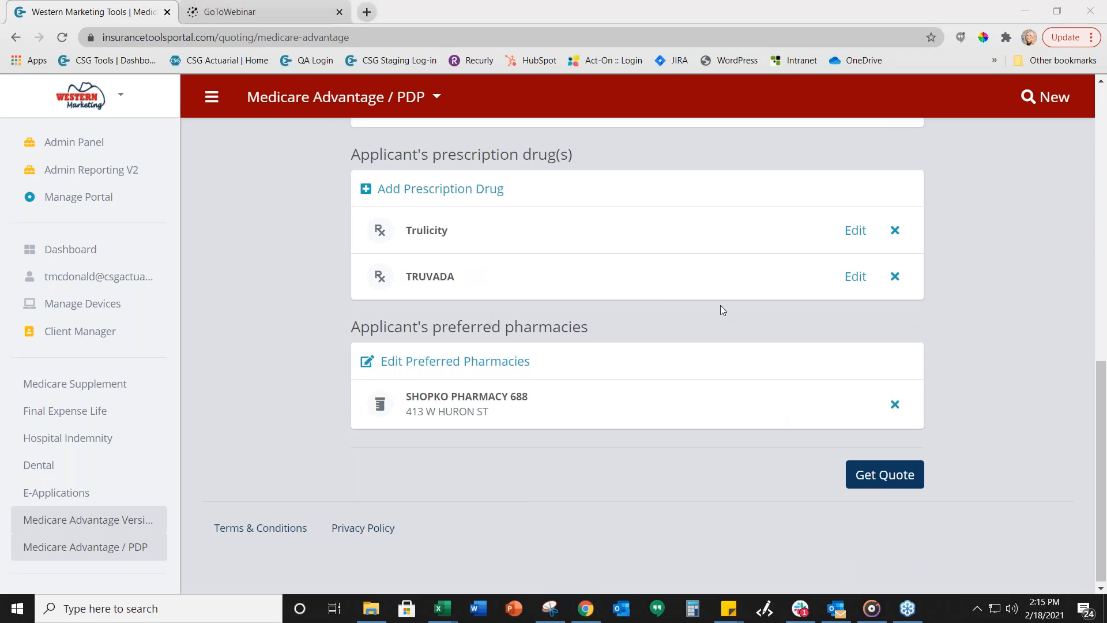
{"action": "left_click", "coordinate": [407, 361]}
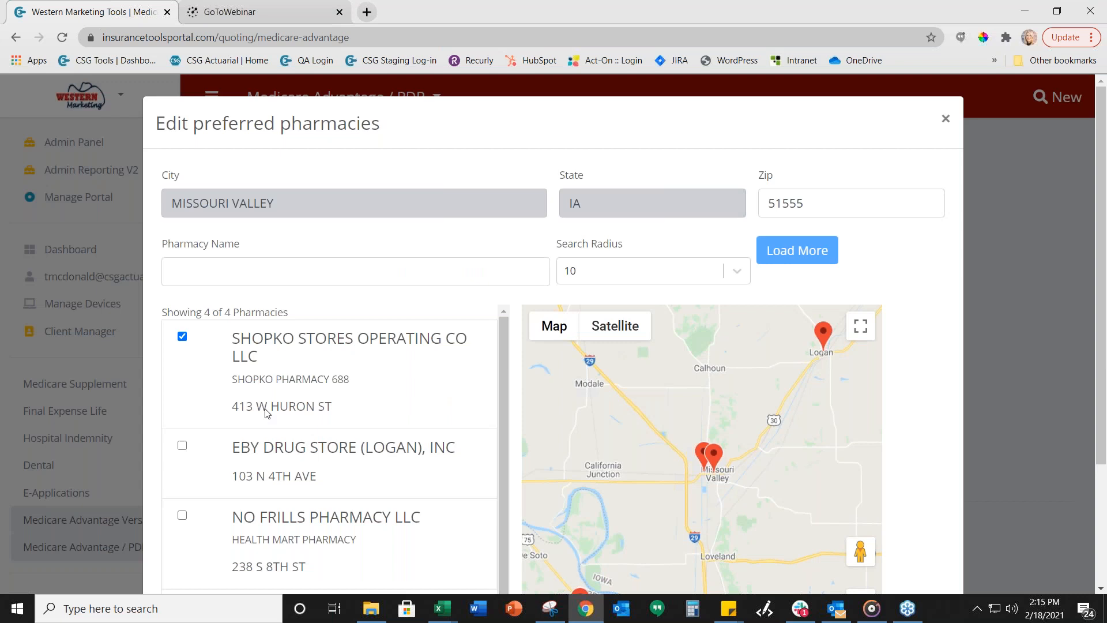
{"action": "left_click", "coordinate": [277, 448]}
{"action": "scroll", "coordinate": [278, 443], "scroll_direction": "down", "scroll_amount": 1}
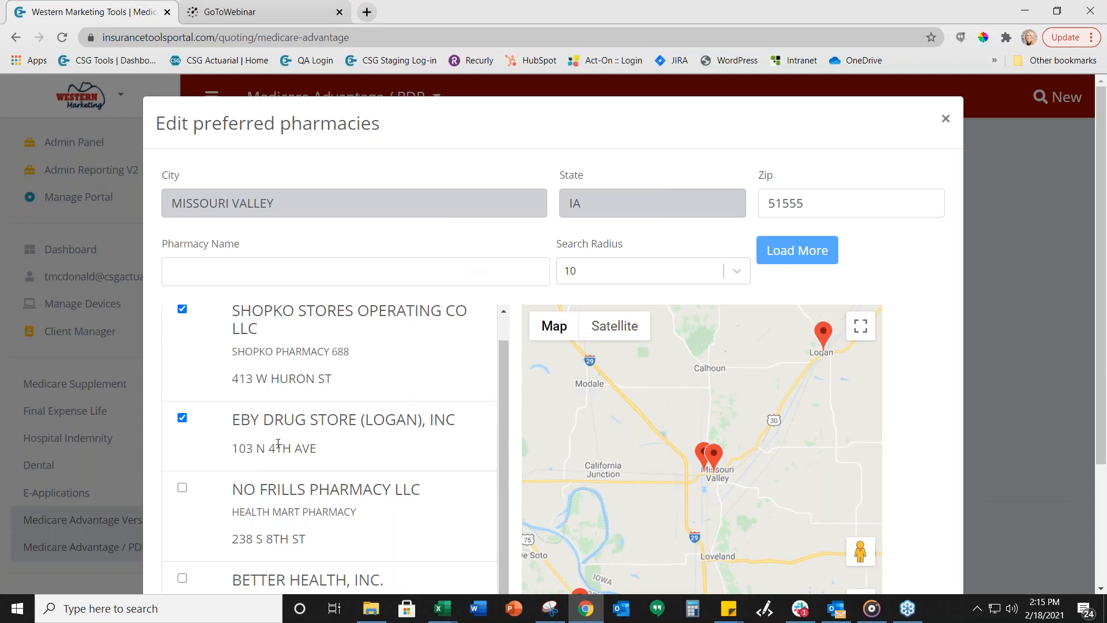
{"action": "left_click", "coordinate": [183, 487]}
Widen the pharmacy search radius to 50 and look over the pharmacies found.
{"action": "left_click", "coordinate": [603, 278]}
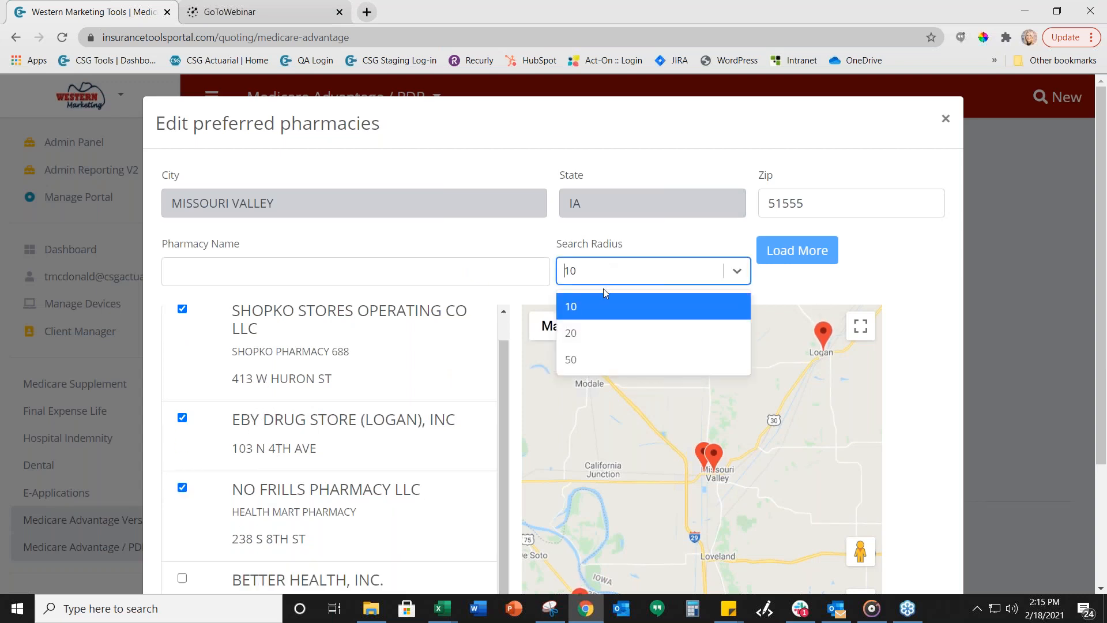
{"action": "left_click", "coordinate": [600, 358]}
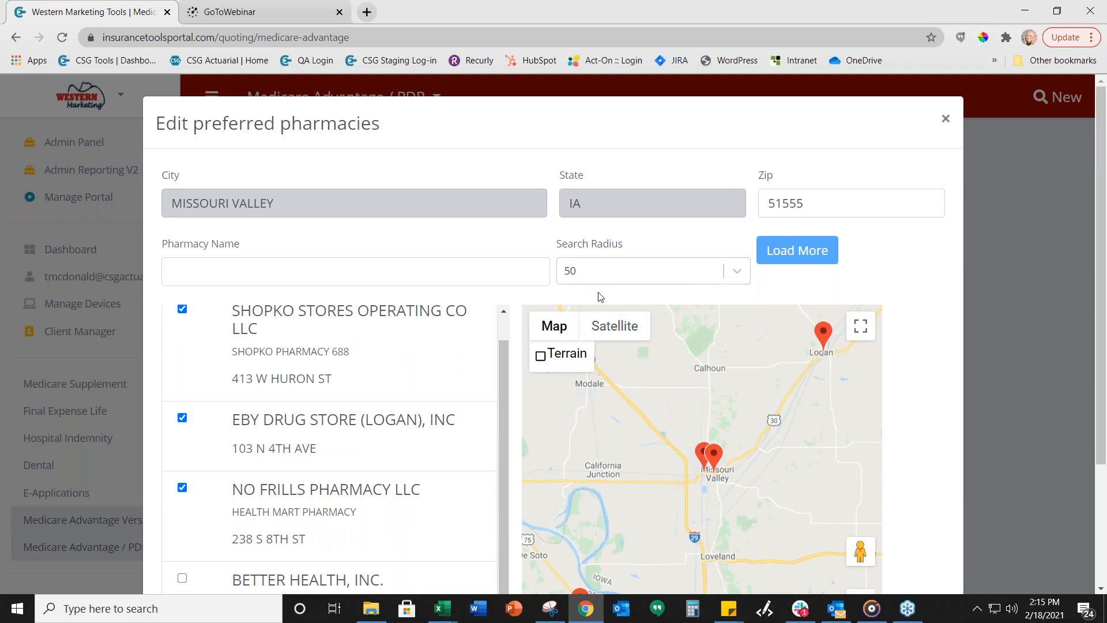
{"action": "scroll", "coordinate": [600, 296], "scroll_direction": "down", "scroll_amount": 1}
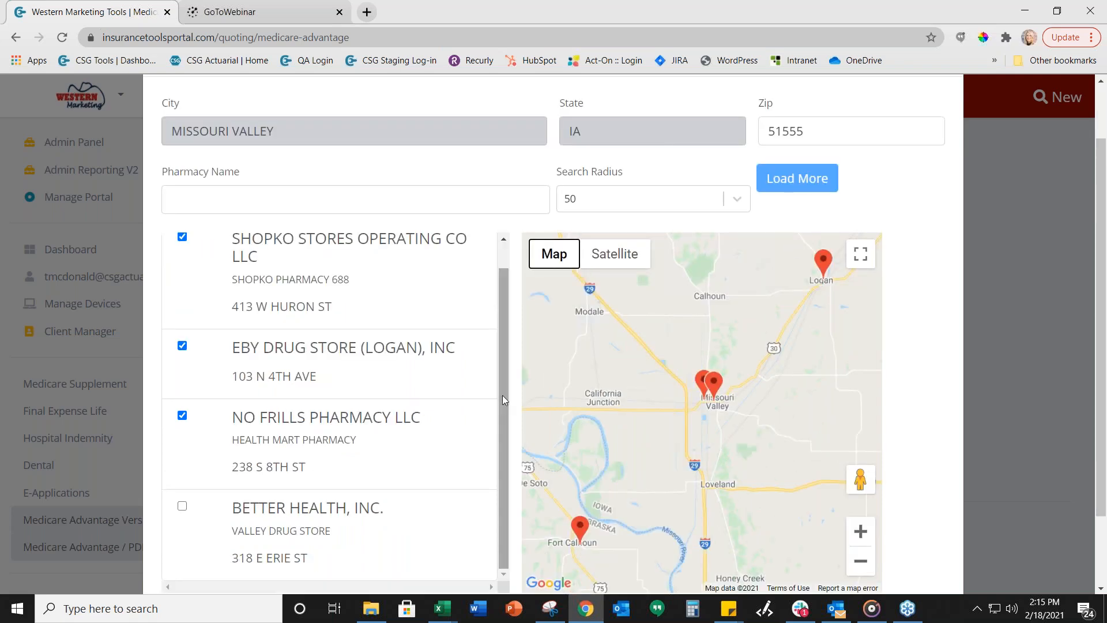
{"action": "scroll", "coordinate": [351, 480], "scroll_direction": "down", "scroll_amount": 2}
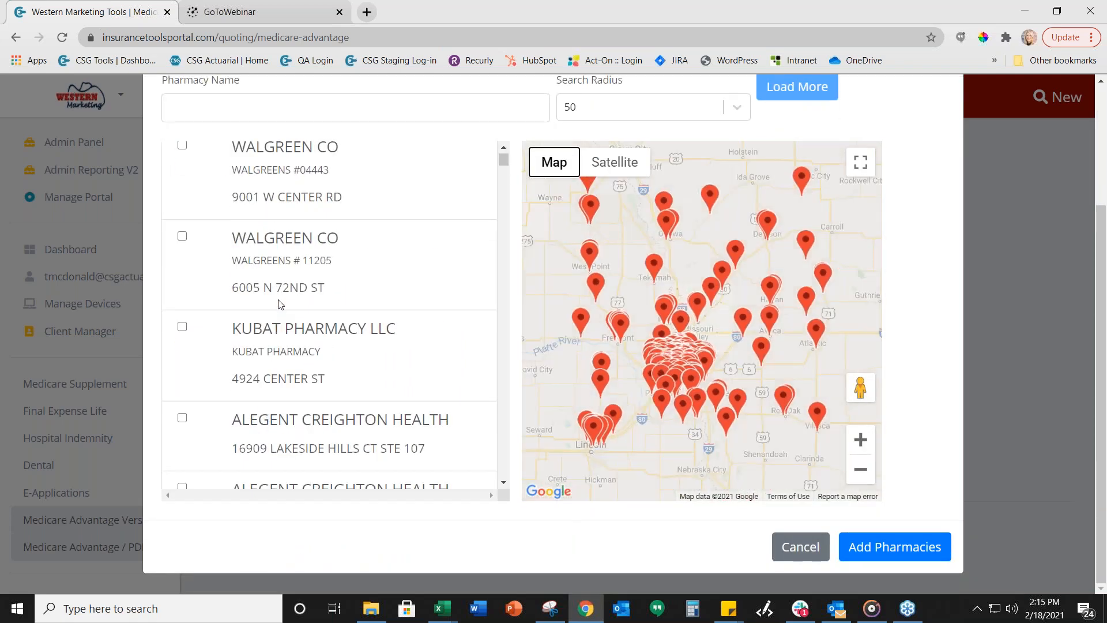
Select Walgreens #04443, Walgreens #11205, Kubat Pharmacy and Alegent Creighton Health (Ste 107), and add the chosen pharmacies to the applicant.
{"action": "scroll", "coordinate": [281, 304], "scroll_direction": "up", "scroll_amount": 3}
{"action": "left_click", "coordinate": [286, 354]}
{"action": "left_click", "coordinate": [288, 443]}
{"action": "left_click", "coordinate": [315, 454]}
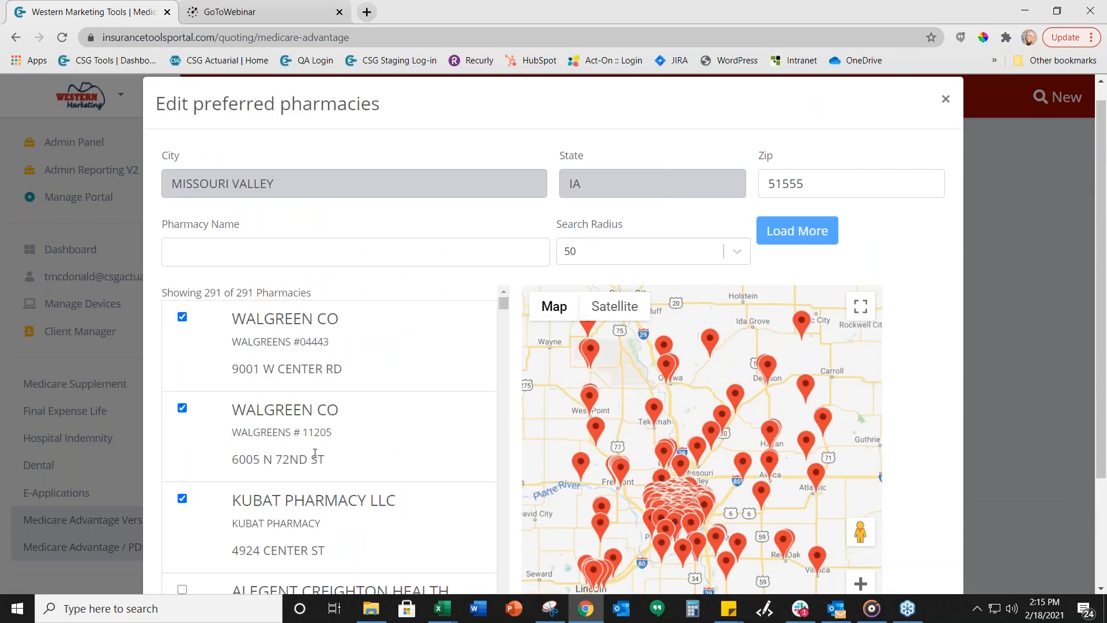
{"action": "scroll", "coordinate": [315, 453], "scroll_direction": "down", "scroll_amount": 2}
{"action": "left_click", "coordinate": [407, 438]}
{"action": "scroll", "coordinate": [692, 461], "scroll_direction": "down", "scroll_amount": 3}
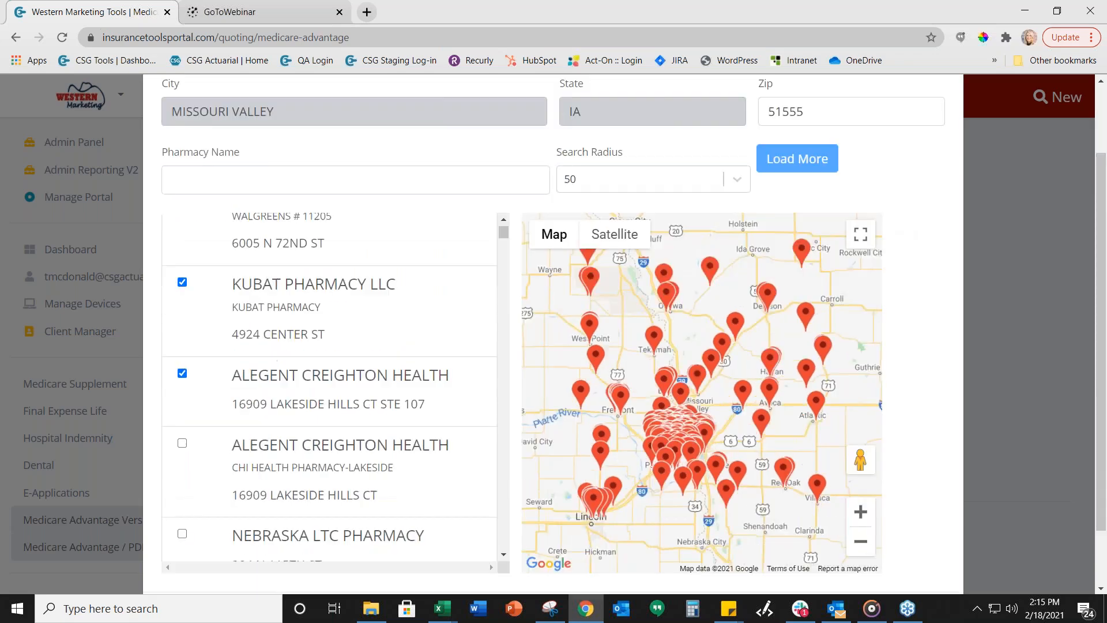
{"action": "left_click", "coordinate": [856, 551]}
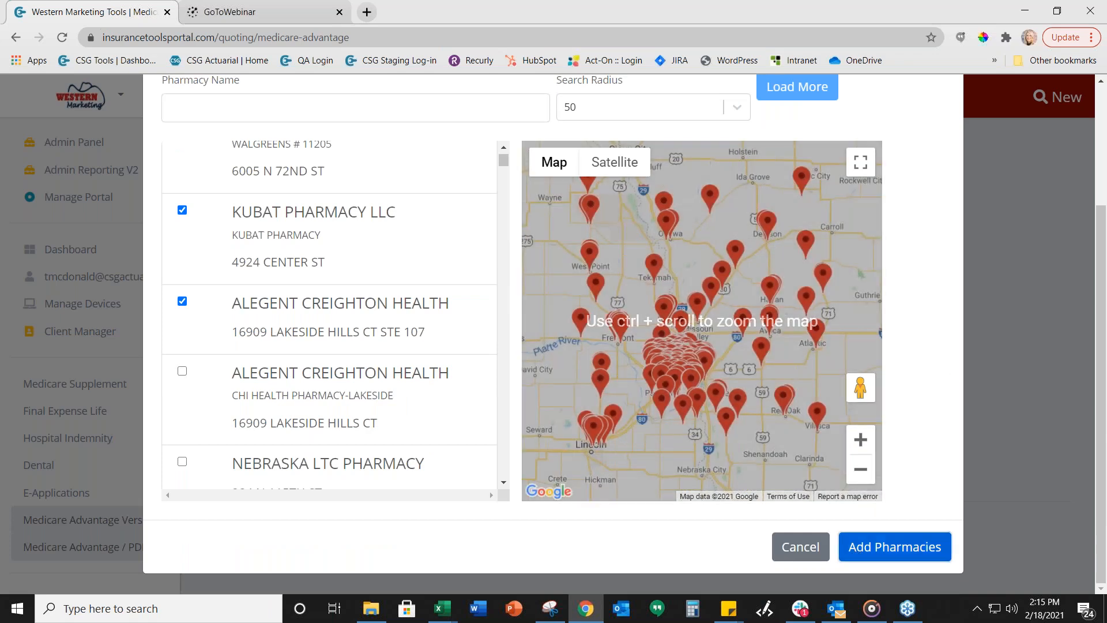
{"action": "scroll", "coordinate": [383, 478], "scroll_direction": "down", "scroll_amount": 3}
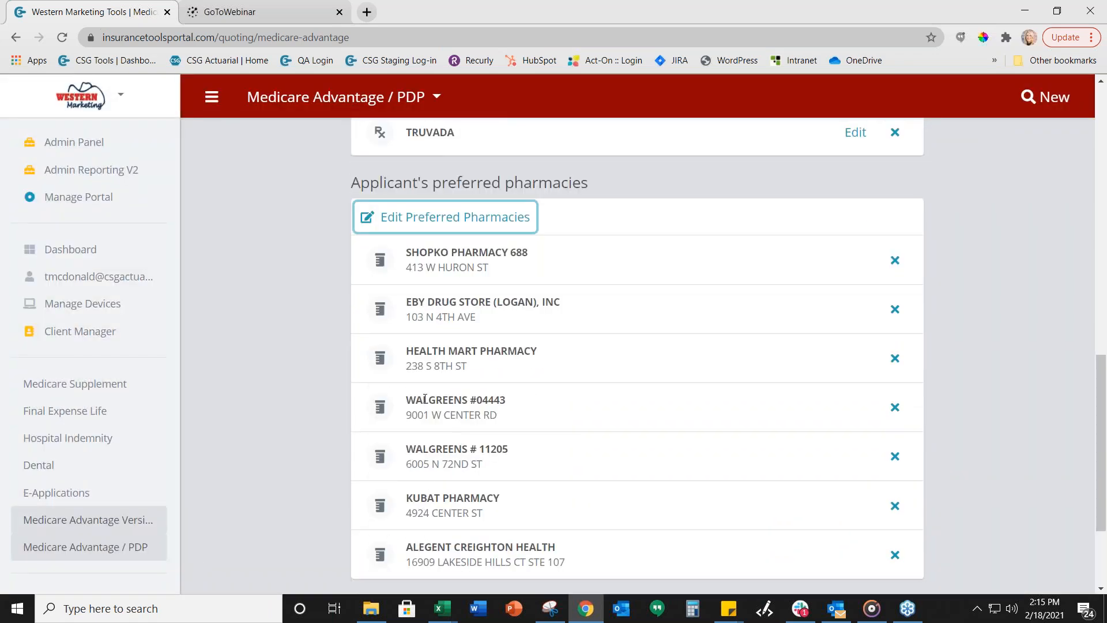
{"action": "scroll", "coordinate": [700, 355], "scroll_direction": "down", "scroll_amount": 3}
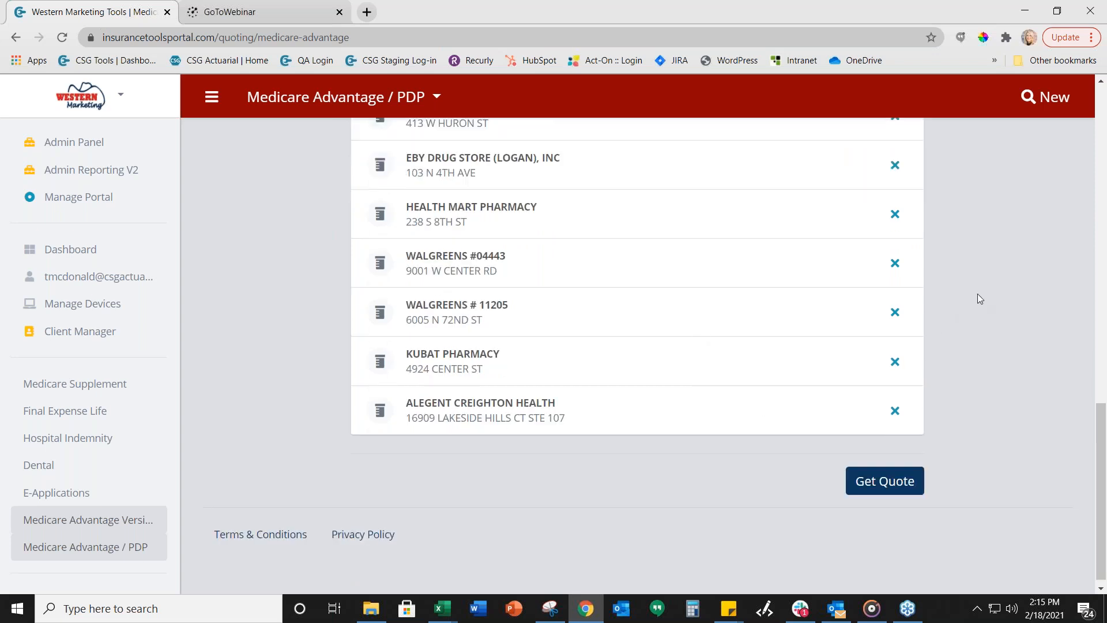
Remove most of the applicant's preferred pharmacies, including Alegent Creighton Health, Kubat Pharmacy, Walgreens #04443, Health Mart Pharmacy and Shopko Pharmacy 688.
{"action": "scroll", "coordinate": [718, 376], "scroll_direction": "up", "scroll_amount": 1}
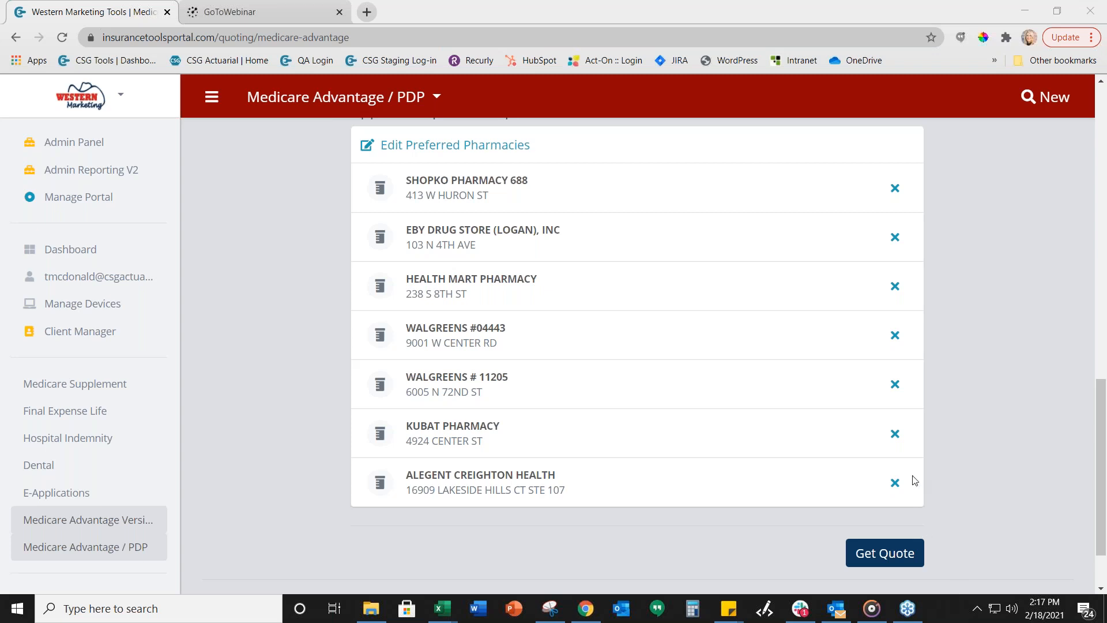
{"action": "left_click", "coordinate": [895, 485]}
{"action": "left_click", "coordinate": [894, 436]}
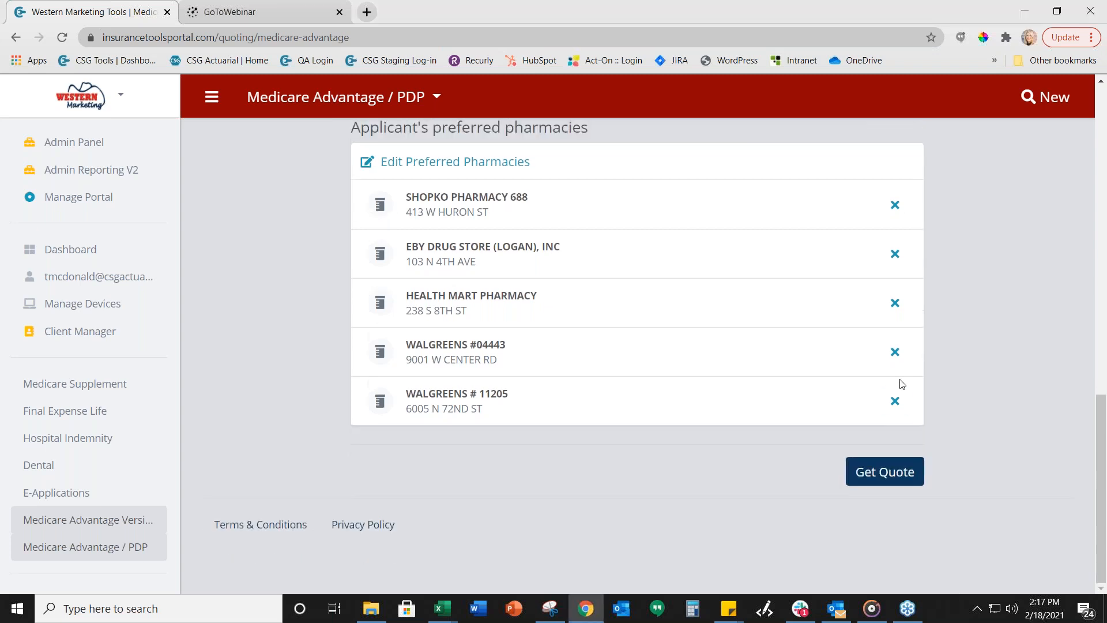
{"action": "left_click", "coordinate": [895, 353]}
{"action": "left_click", "coordinate": [899, 352]}
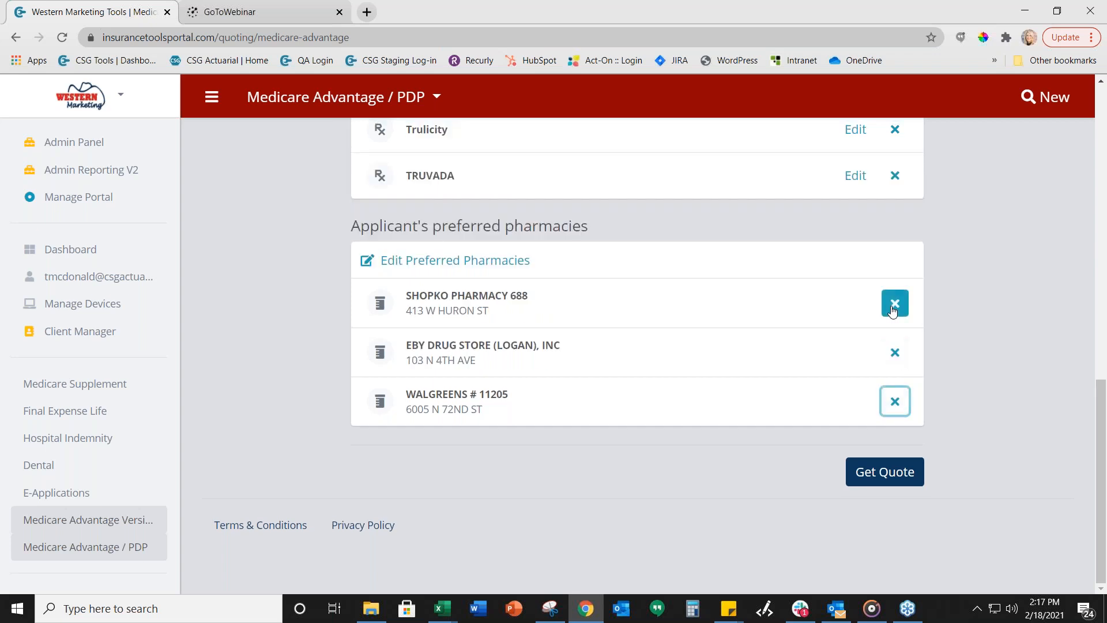
{"action": "left_click", "coordinate": [893, 304]}
{"action": "left_click", "coordinate": [895, 351]}
{"action": "scroll", "coordinate": [969, 333], "scroll_direction": "up", "scroll_amount": 15}
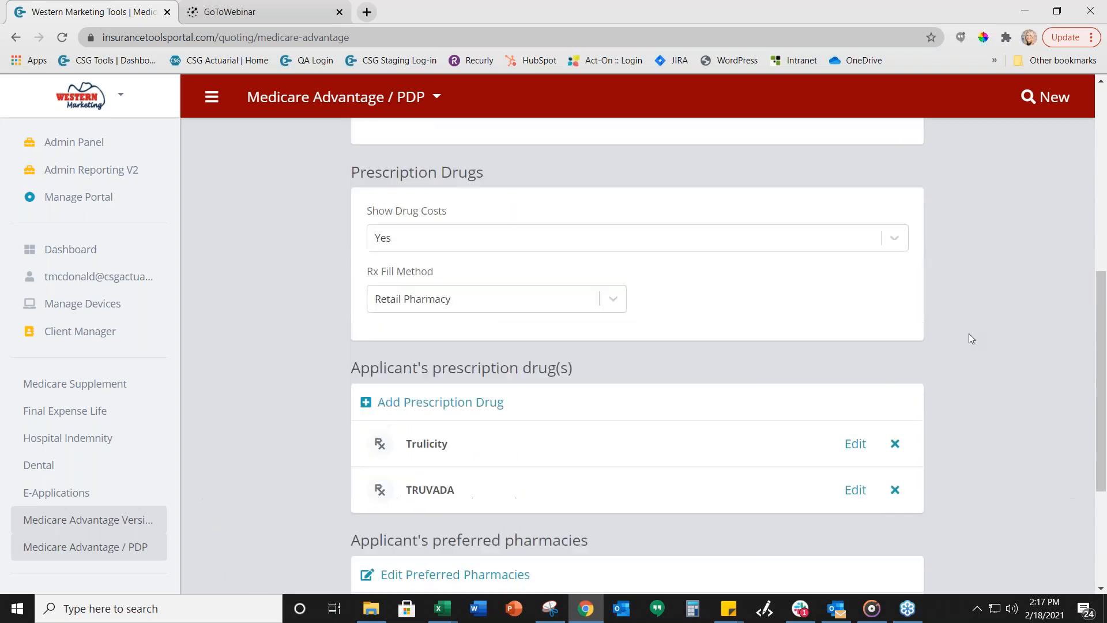
Leave the quote search for the Dashboard and review the available tools.
{"action": "left_click", "coordinate": [340, 96]}
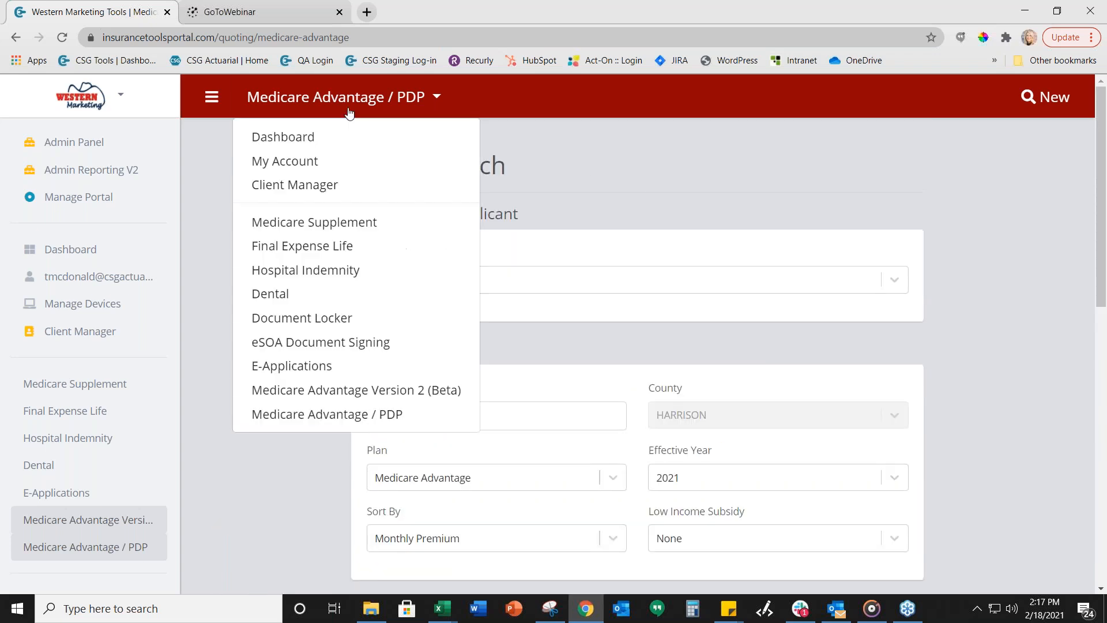
{"action": "left_click", "coordinate": [337, 135]}
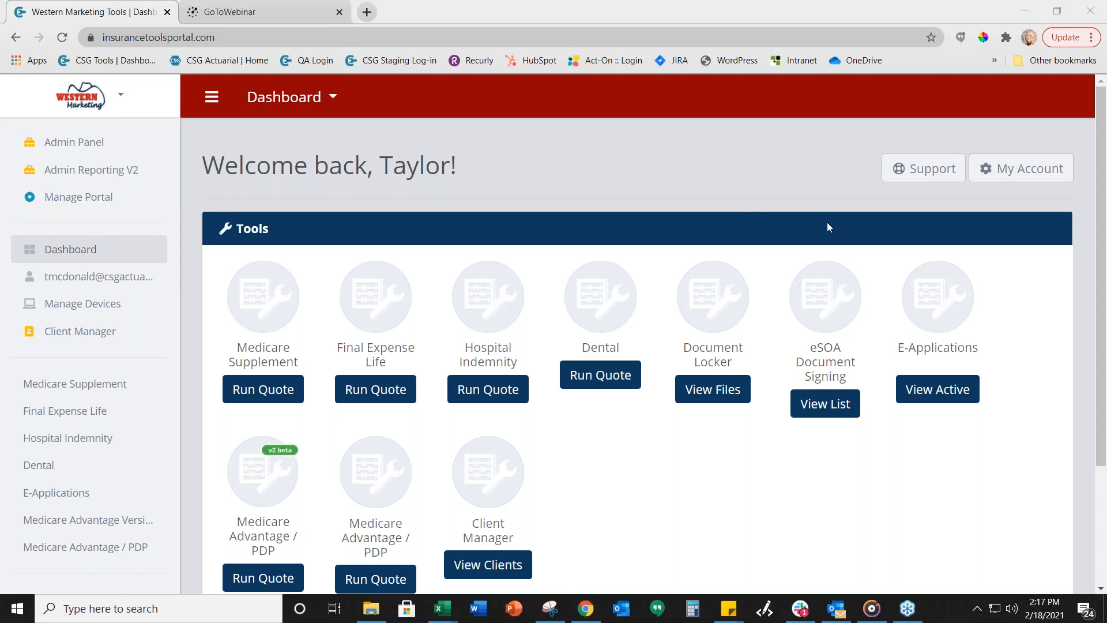
{"action": "scroll", "coordinate": [600, 375], "scroll_direction": "down", "scroll_amount": 2}
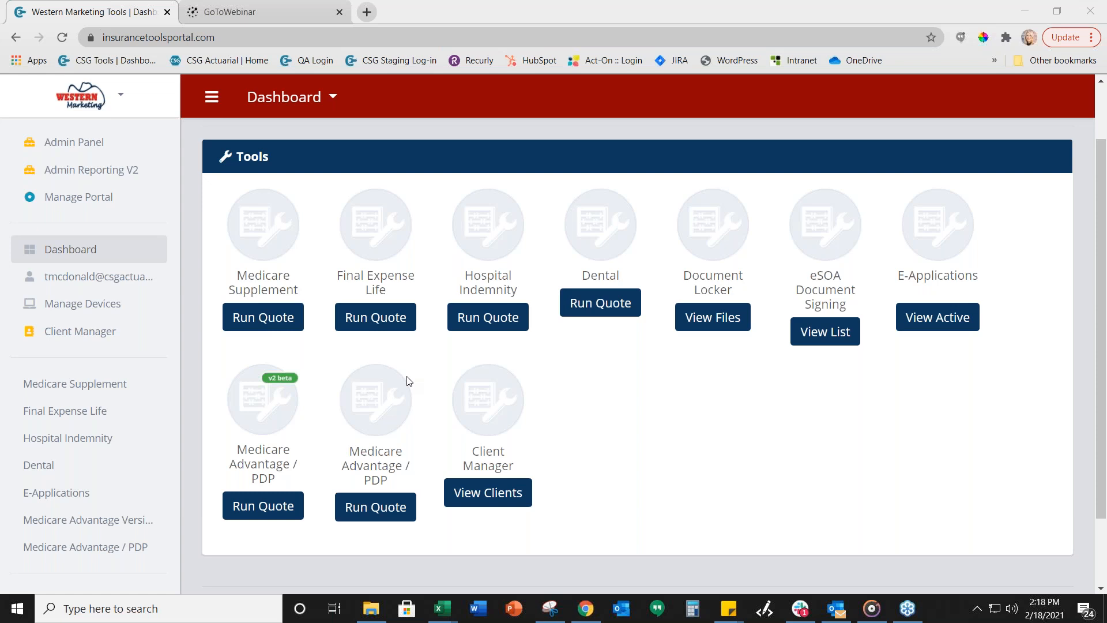
{"action": "scroll", "coordinate": [501, 394], "scroll_direction": "up", "scroll_amount": 2}
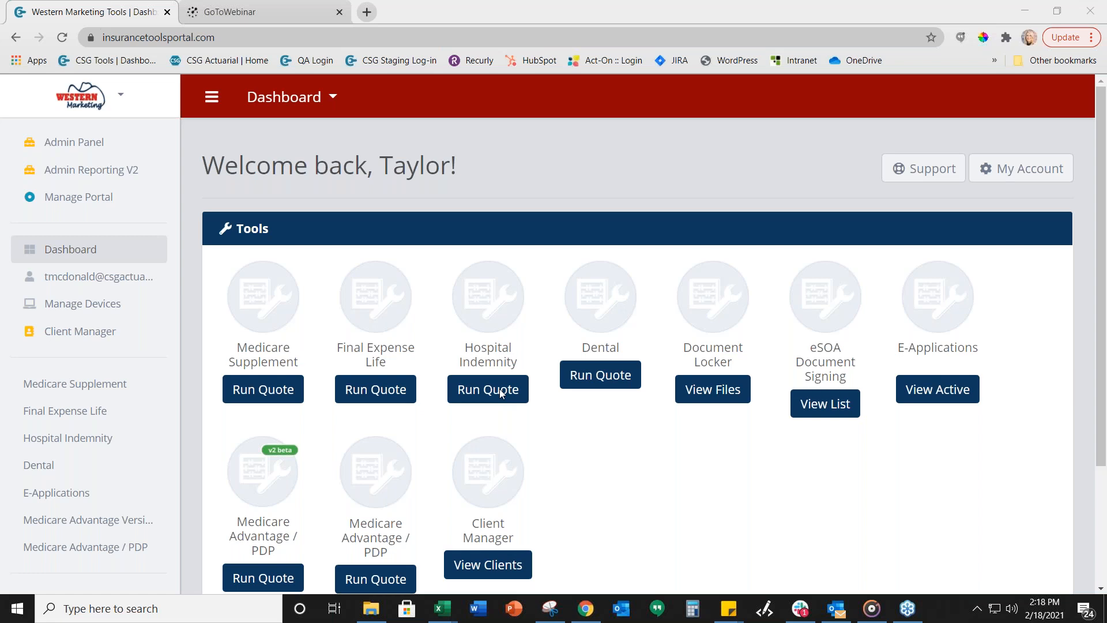
Start a quote with the v2 beta Medicare Advantage / PDP tool.
{"action": "left_click", "coordinate": [500, 393]}
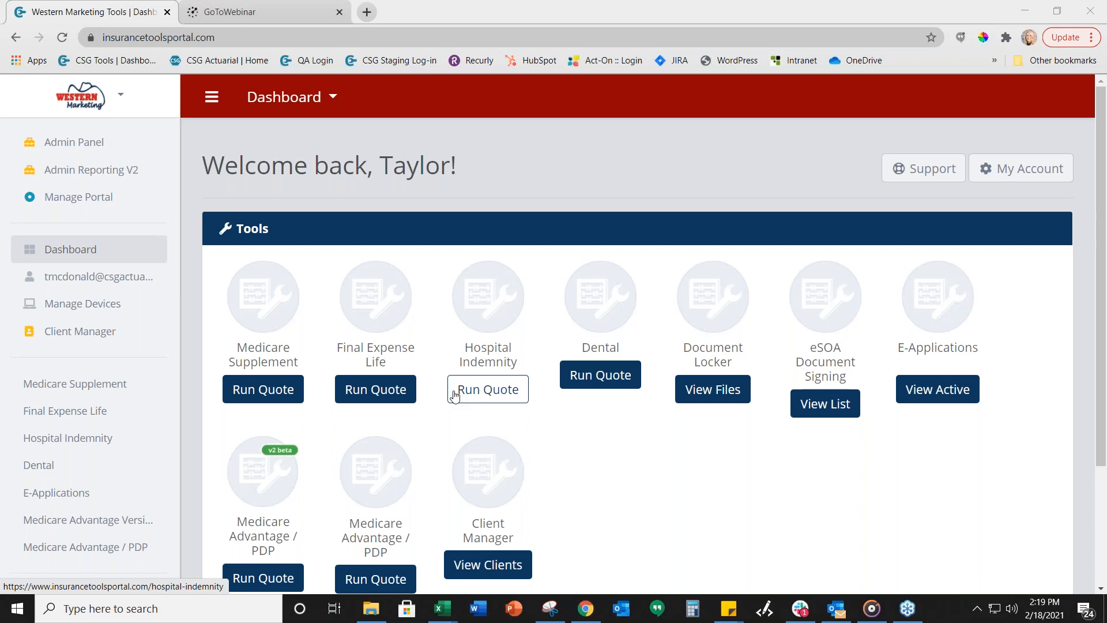
{"action": "scroll", "coordinate": [618, 501], "scroll_direction": "down", "scroll_amount": 1}
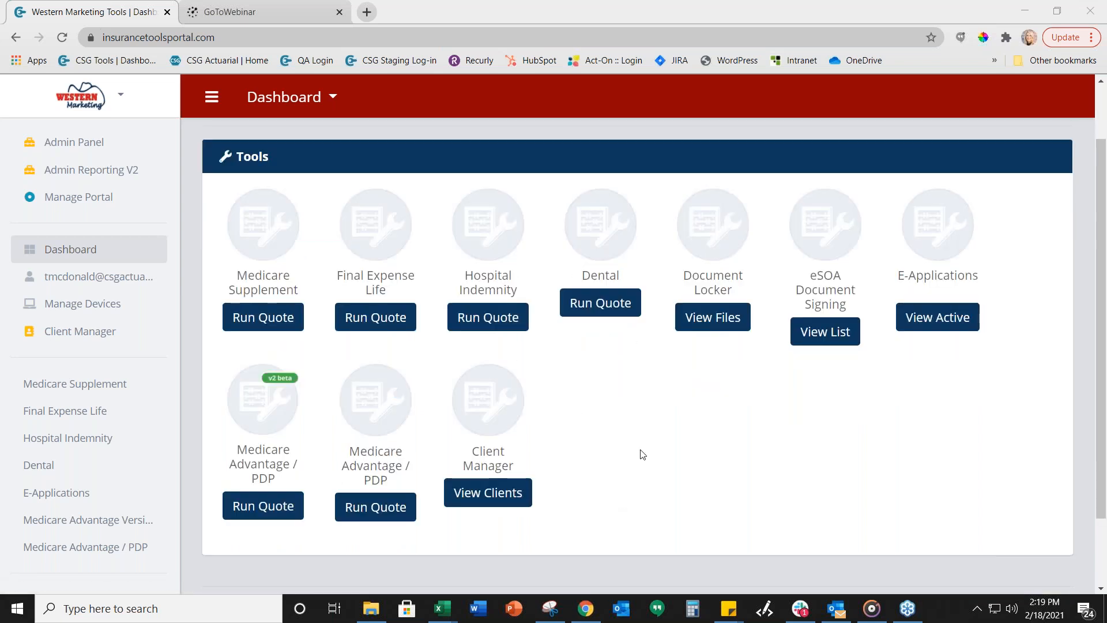
{"action": "left_click", "coordinate": [248, 508]}
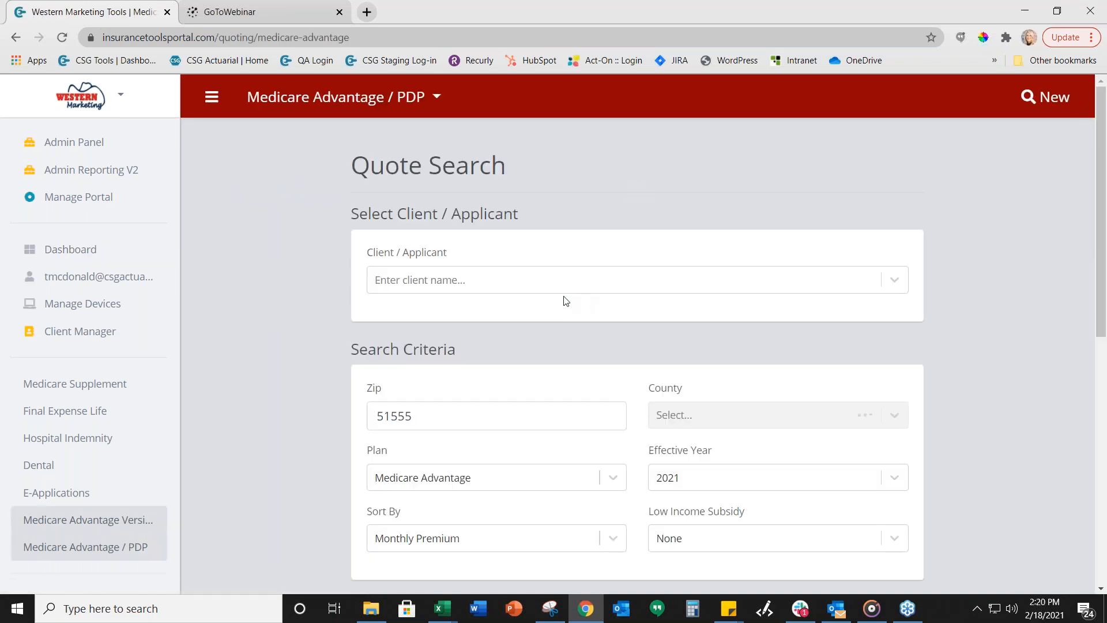
Search the existing clients for "Test" in the quote's applicant selector, and look over the full client list without choosing anyone.
{"action": "left_click", "coordinate": [460, 282]}
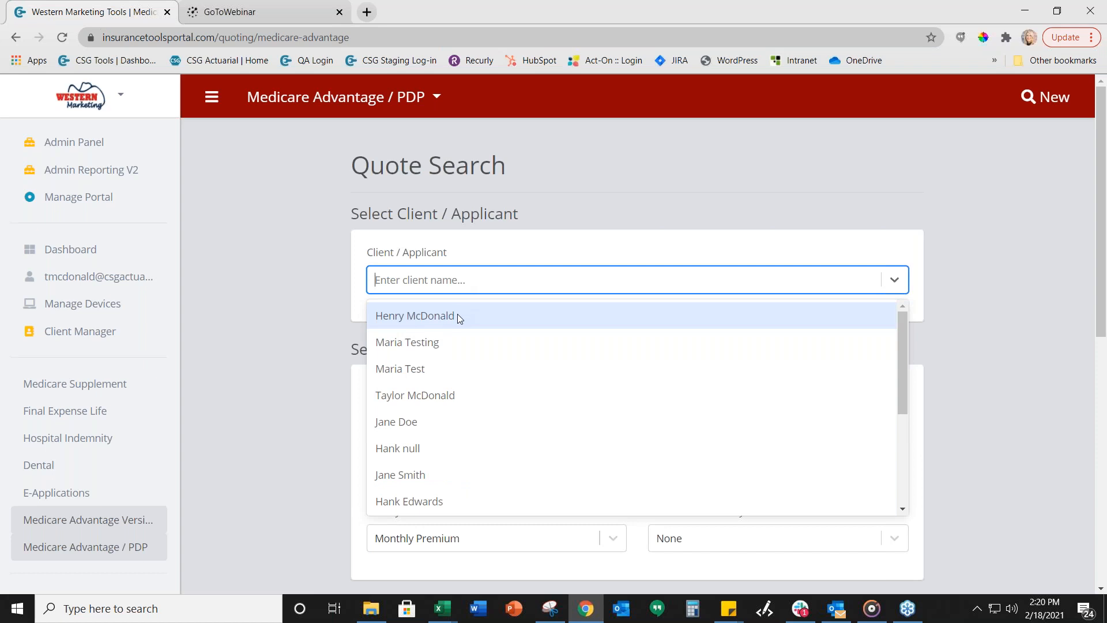
{"action": "left_click", "coordinate": [326, 300]}
{"action": "left_click", "coordinate": [402, 286]}
{"action": "type", "text": "Test"}
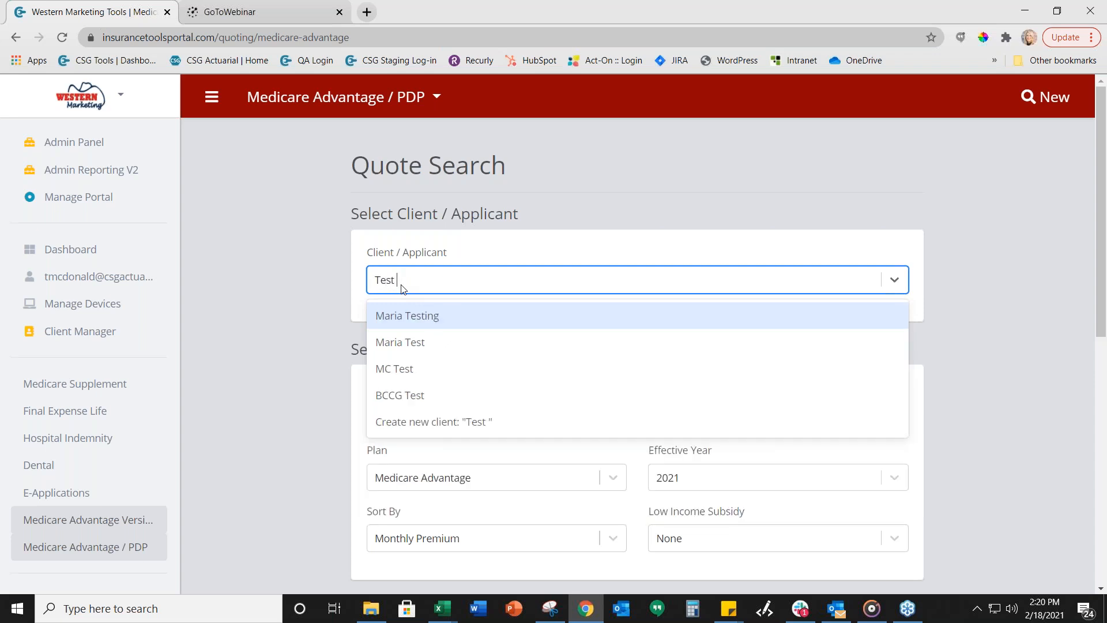
{"action": "left_click", "coordinate": [290, 291]}
{"action": "left_click", "coordinate": [383, 279]}
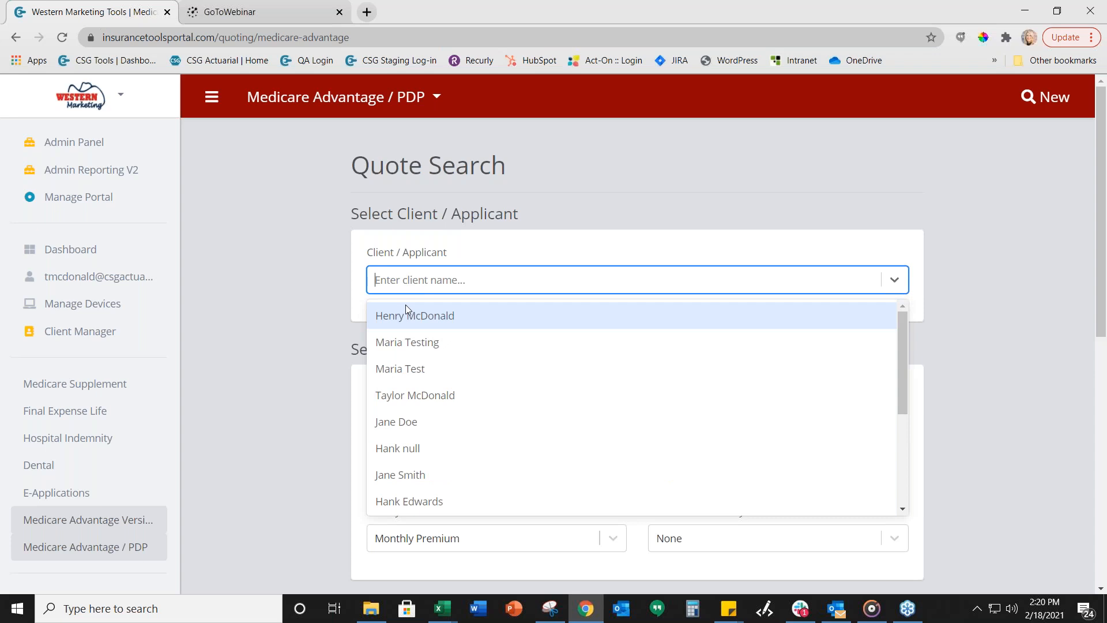
{"action": "left_click", "coordinate": [346, 299]}
{"action": "left_click", "coordinate": [445, 286]}
{"action": "left_click", "coordinate": [362, 309]}
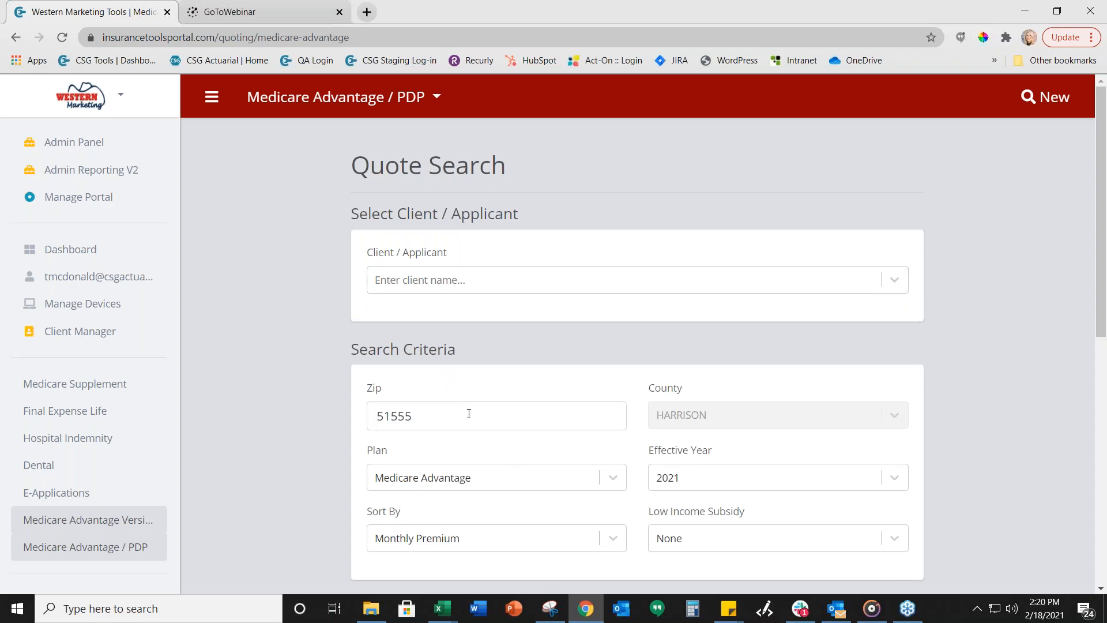
Review the quote's search criteria and prescription drug settings, and check the selectable clients again while leaving the applicant empty.
{"action": "scroll", "coordinate": [437, 329], "scroll_direction": "down", "scroll_amount": 2}
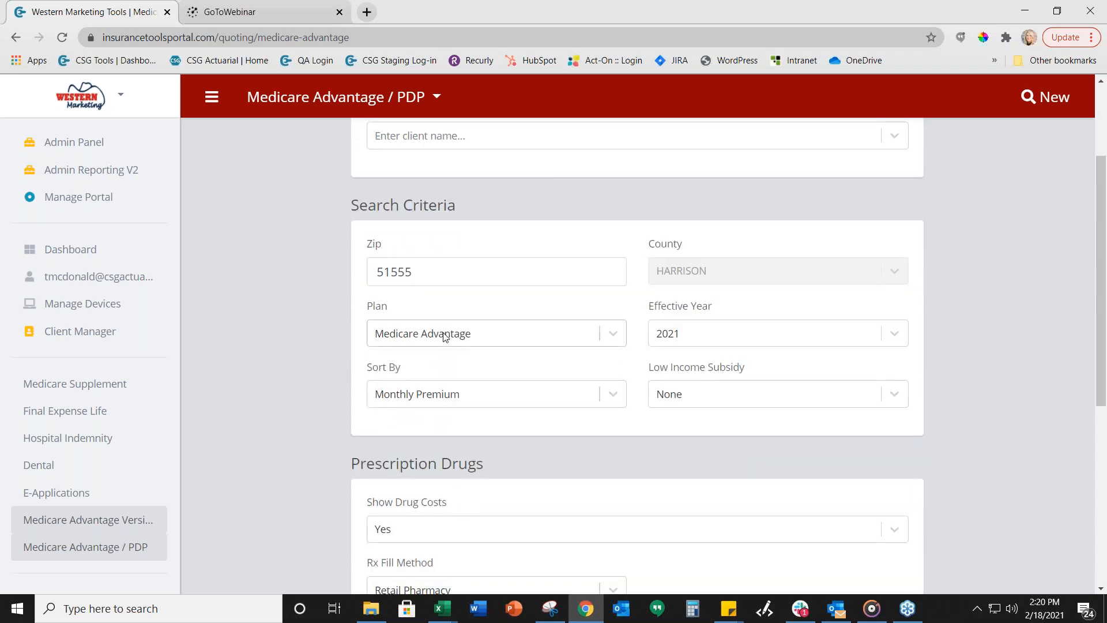
{"action": "scroll", "coordinate": [446, 337], "scroll_direction": "up", "scroll_amount": 1}
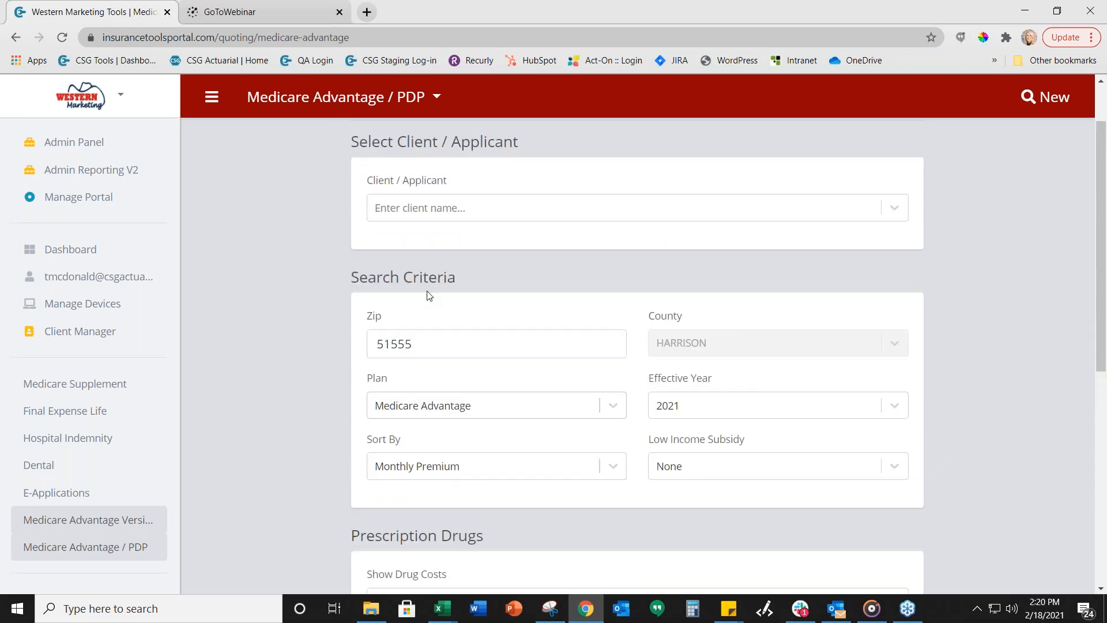
{"action": "left_click", "coordinate": [444, 205]}
{"action": "left_click", "coordinate": [295, 266]}
{"action": "scroll", "coordinate": [438, 337], "scroll_direction": "down", "scroll_amount": 1}
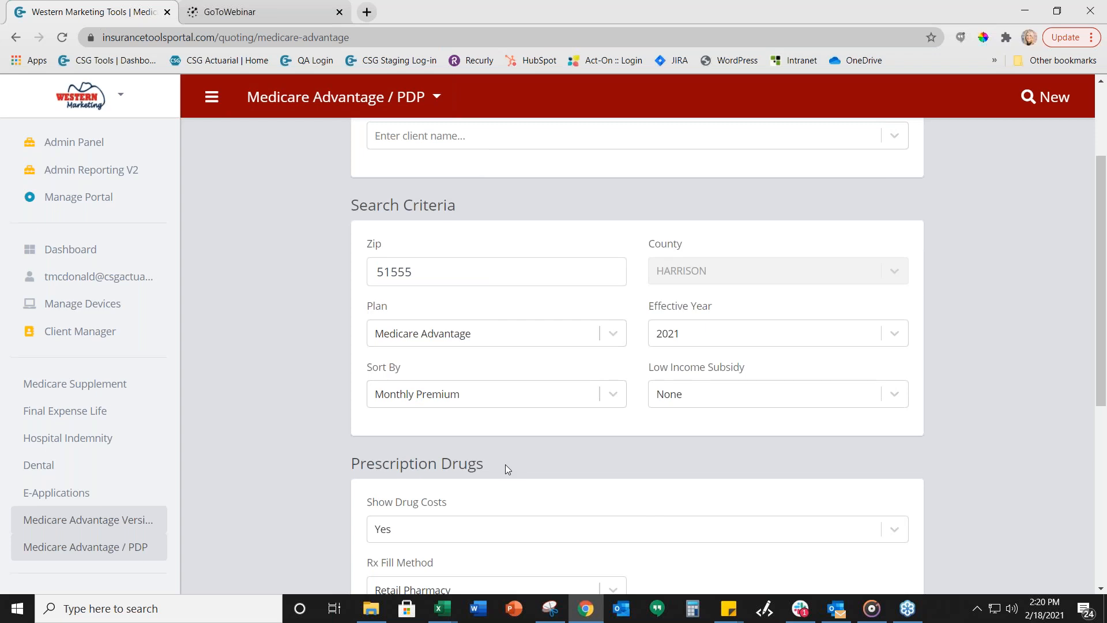
{"action": "scroll", "coordinate": [496, 288], "scroll_direction": "up", "scroll_amount": 1}
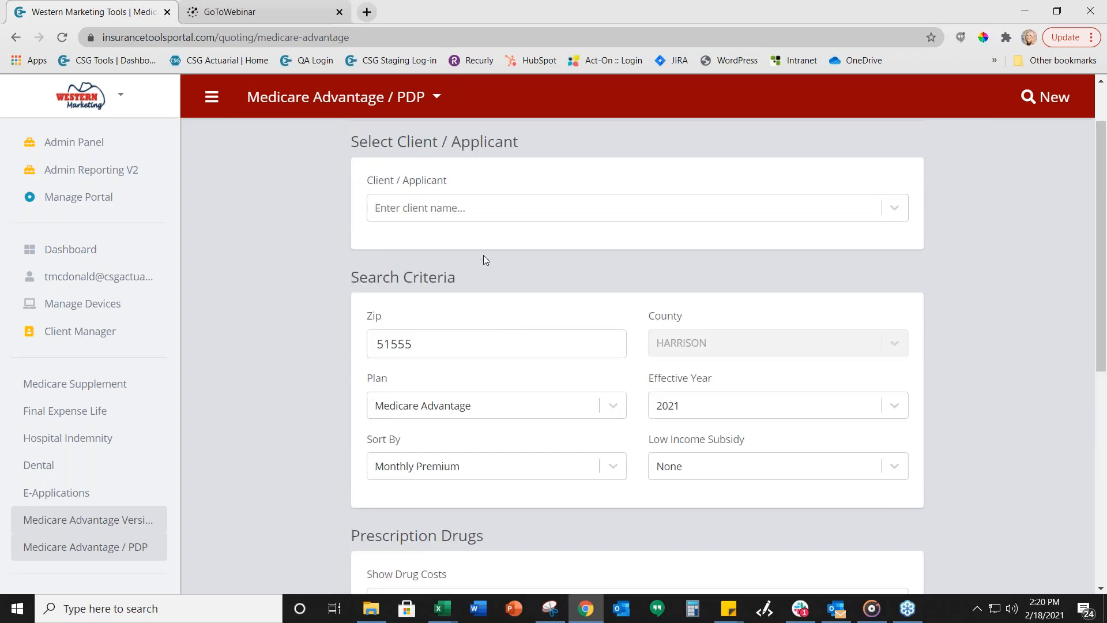
{"action": "left_click", "coordinate": [449, 208]}
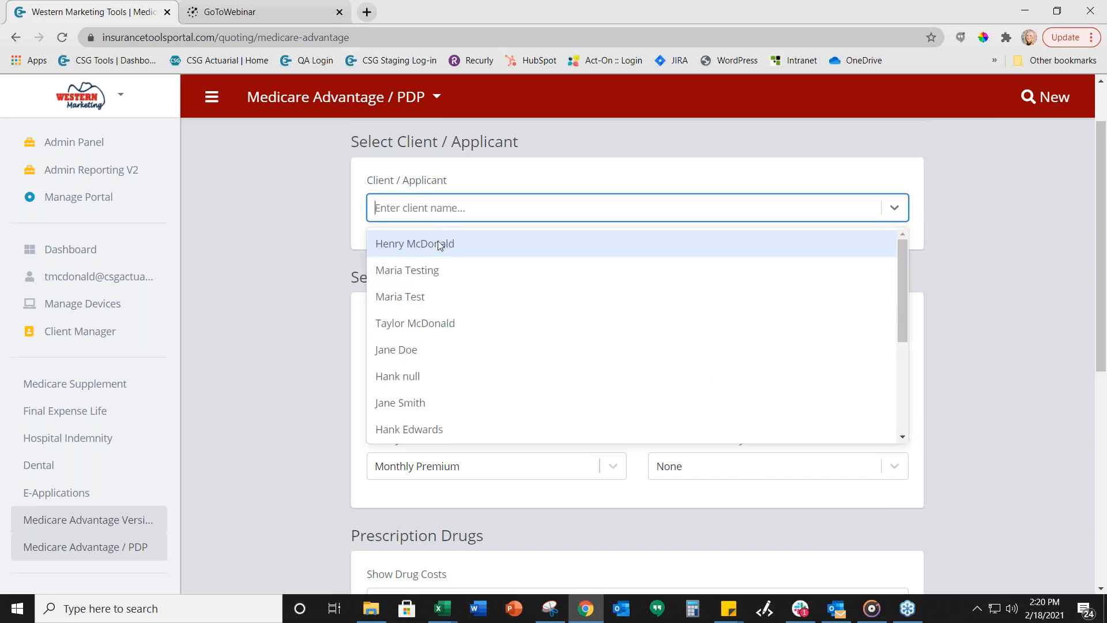
{"action": "left_click", "coordinate": [344, 267]}
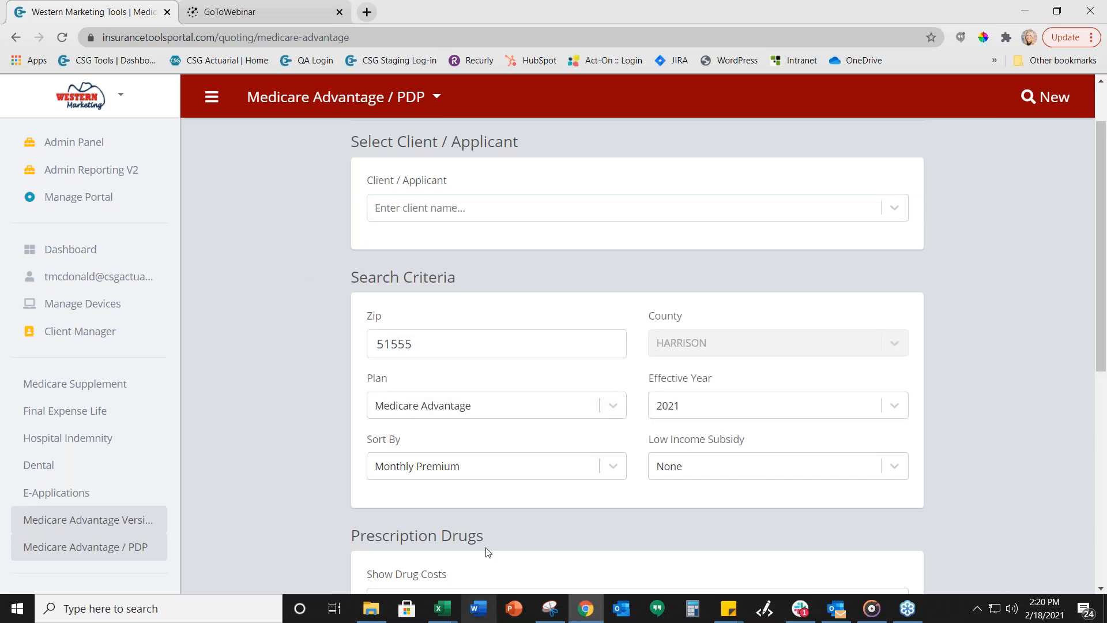